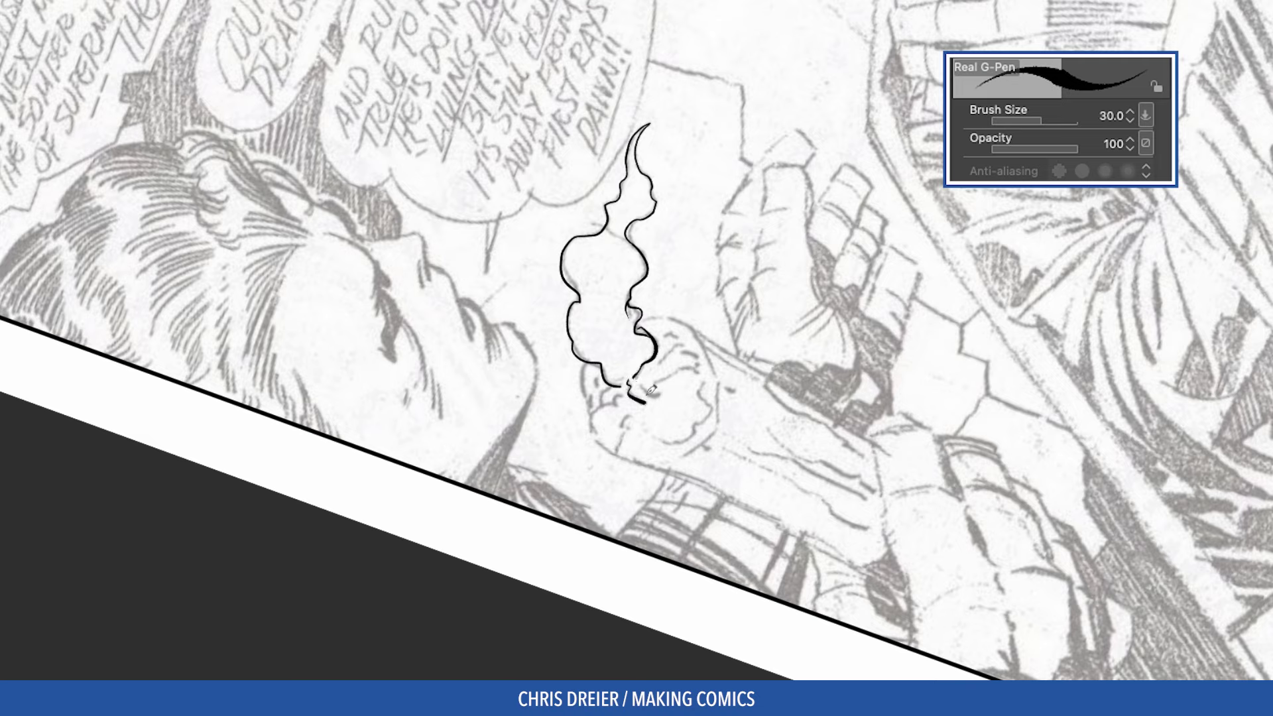
# Ink the melted wax folds and rim at the candle's top, just below the flame, with the Real G-Pen at size 30
pyautogui.moveTo(631, 383)
pyautogui.mouseDown()
pyautogui.moveTo(595, 415)
pyautogui.moveTo(591, 357)
pyautogui.moveTo(592, 413)
pyautogui.mouseUp()
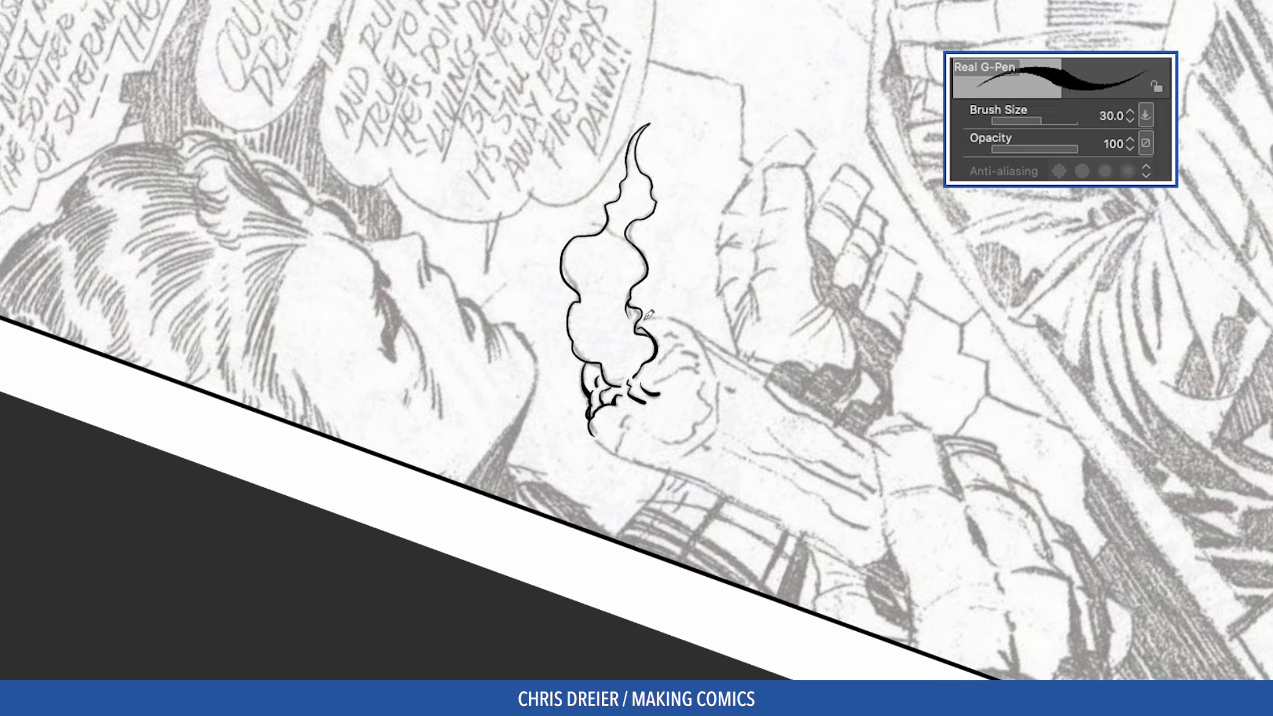
pyautogui.moveTo(646, 317)
pyautogui.mouseDown()
pyautogui.moveTo(676, 315)
pyautogui.moveTo(698, 337)
pyautogui.moveTo(720, 410)
pyautogui.moveTo(710, 436)
pyautogui.moveTo(617, 455)
pyautogui.mouseUp()
pyautogui.moveTo(662, 336)
pyautogui.mouseDown()
pyautogui.moveTo(692, 344)
pyautogui.moveTo(708, 369)
pyautogui.mouseUp()
pyautogui.moveTo(705, 363)
pyautogui.mouseDown()
pyautogui.moveTo(709, 377)
pyautogui.moveTo(712, 410)
pyautogui.mouseUp()
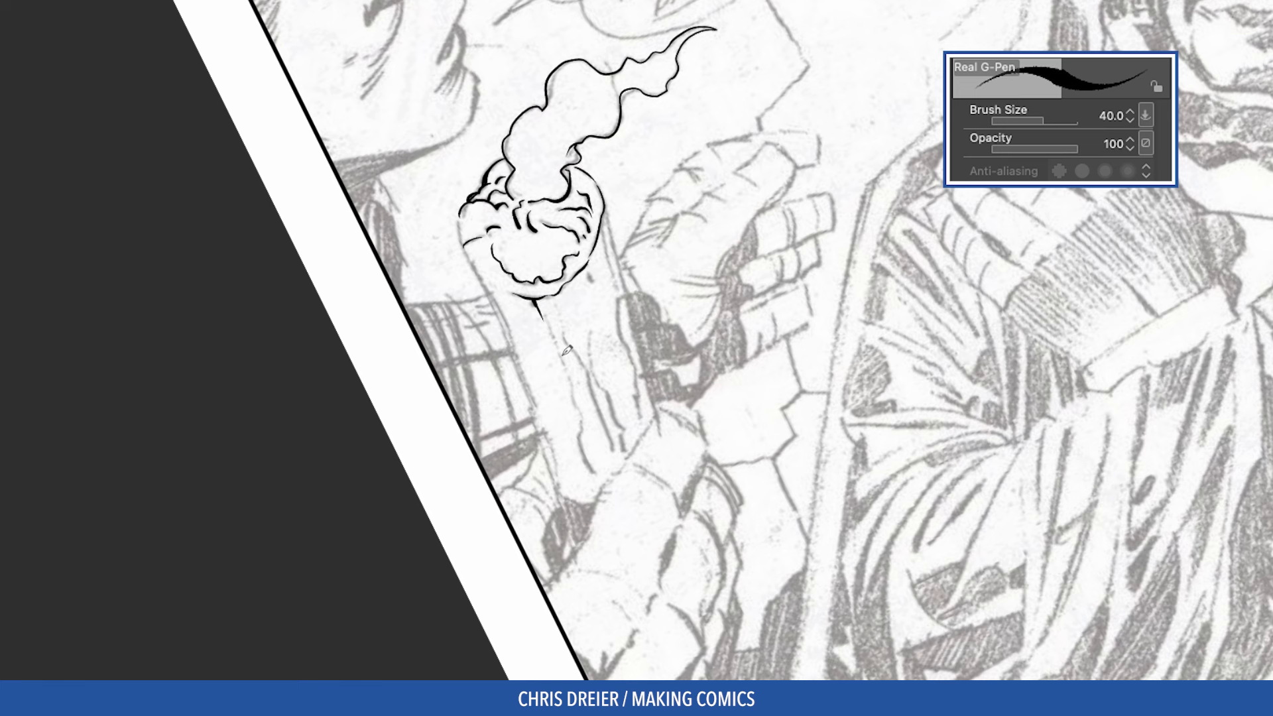
# Ink the candle's wax drips and both long side edges down to the gripping hand with the pen at size 40
pyautogui.moveTo(548, 328); pyautogui.dragTo(594, 472)
pyautogui.moveTo(592, 383); pyautogui.dragTo(611, 457)
pyautogui.moveTo(589, 264); pyautogui.dragTo(627, 456)
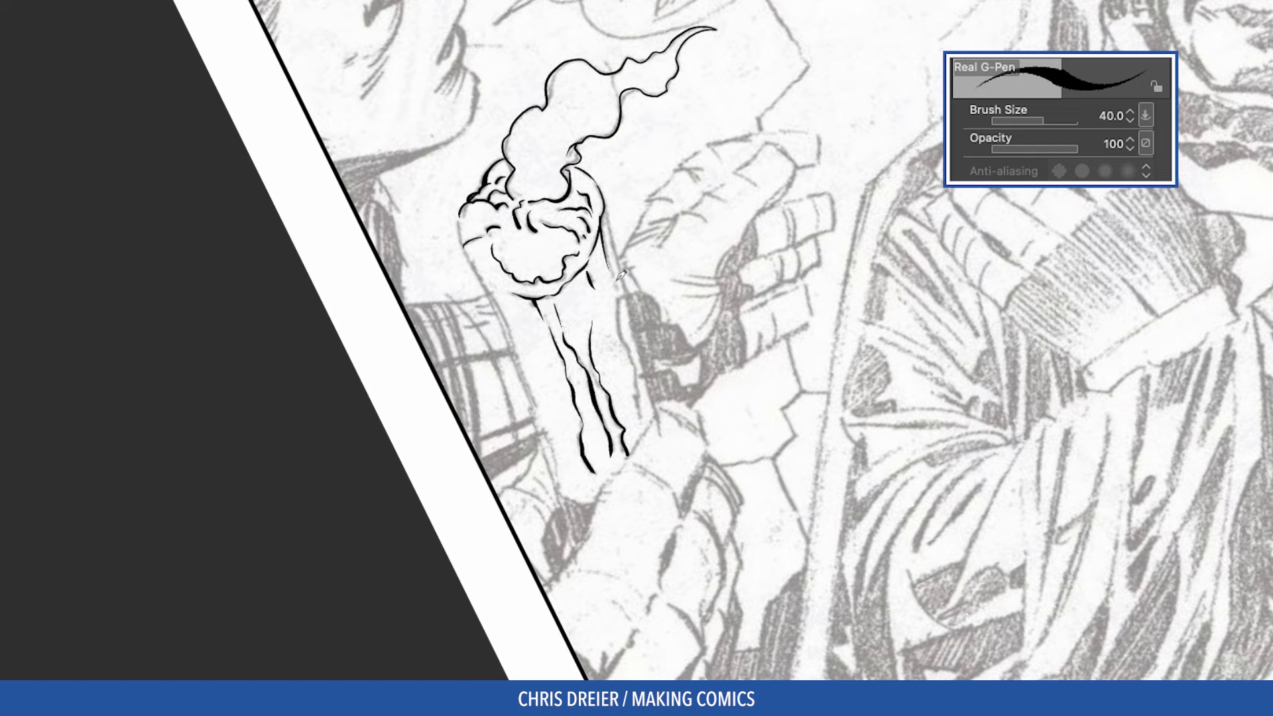
pyautogui.moveTo(603, 215); pyautogui.dragTo(643, 431)
pyautogui.moveTo(345, 294); pyautogui.dragTo(352, 426)
pyautogui.moveTo(435, 339)
pyautogui.mouseDown()
pyautogui.moveTo(330, 205)
pyautogui.moveTo(345, 247)
pyautogui.moveTo(606, 401)
pyautogui.mouseUp()
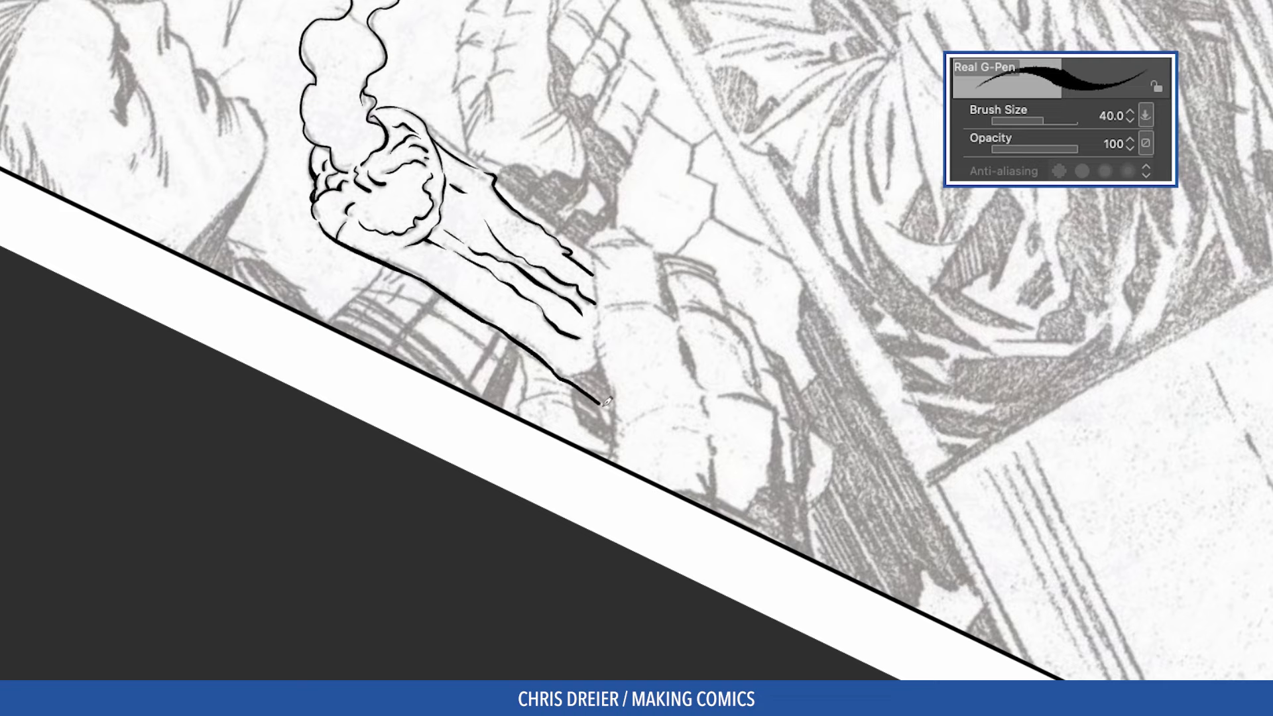
pyautogui.moveTo(426, 113); pyautogui.dragTo(554, 215)
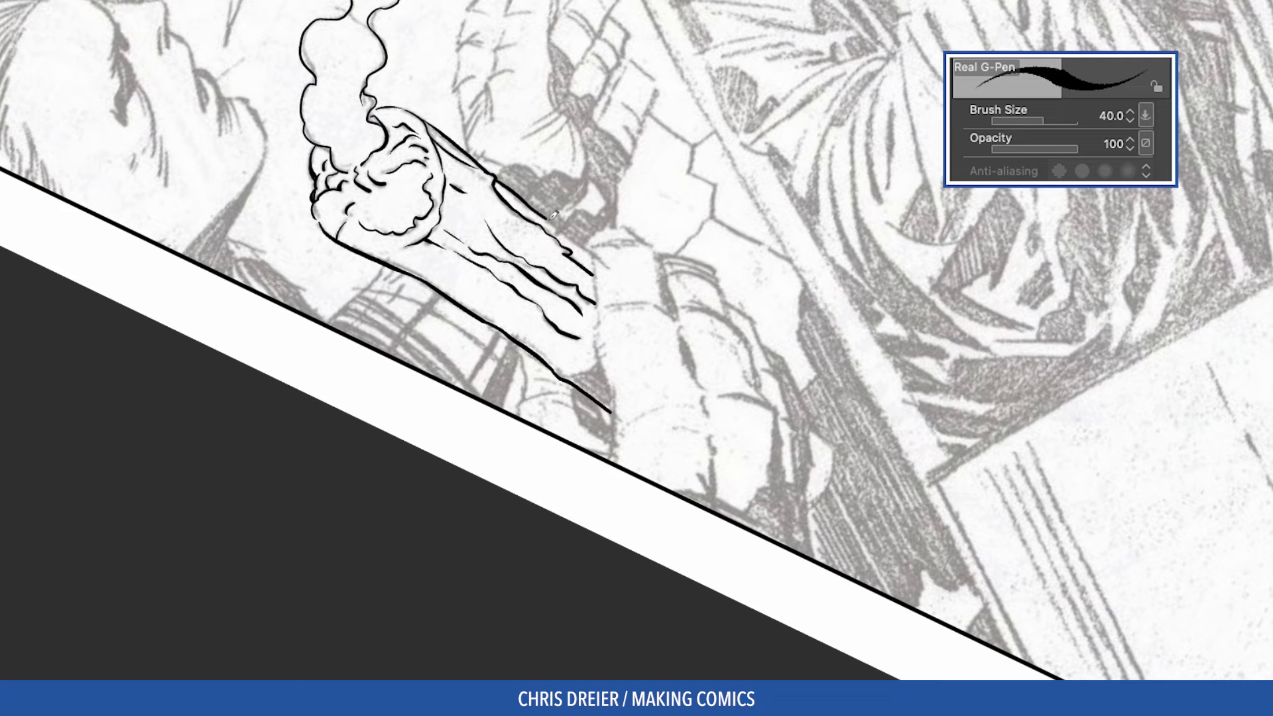
pyautogui.moveTo(571, 239); pyautogui.dragTo(594, 253)
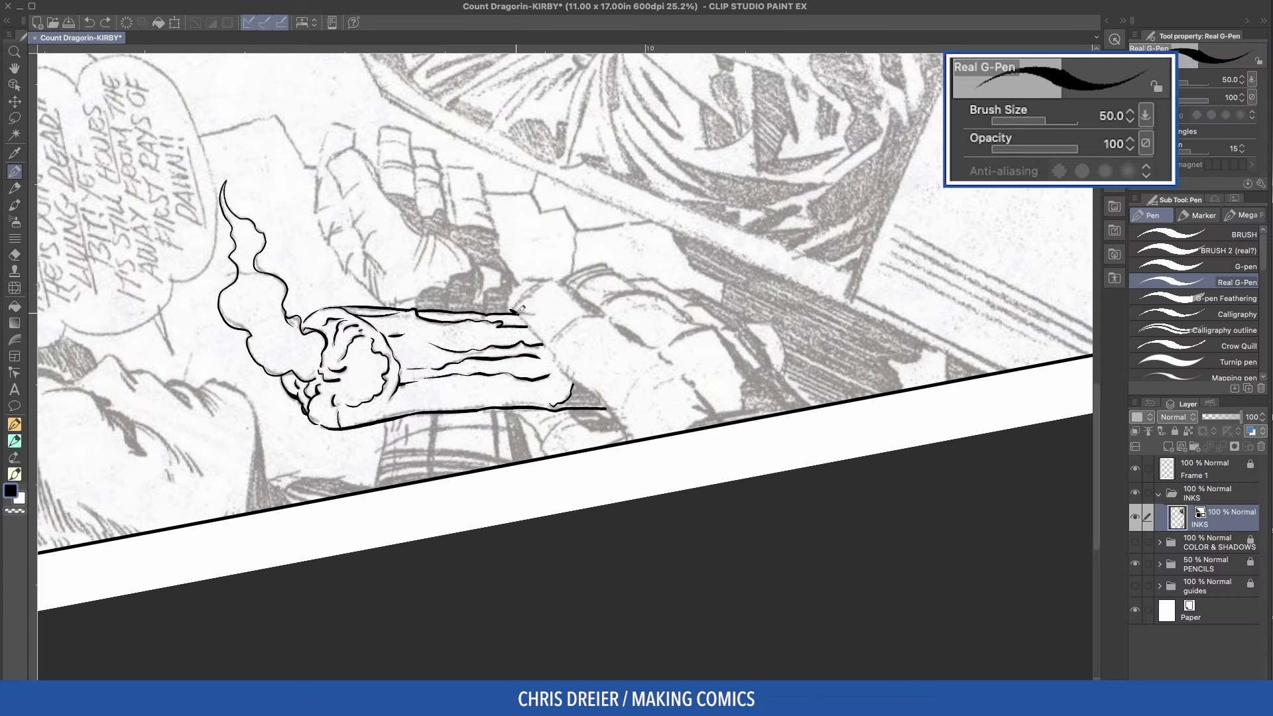
# Ink the outer contour of the hand gripping the candle, down to the panel border, with a brush size of 50
pyautogui.moveTo(512, 310)
pyautogui.mouseDown()
pyautogui.moveTo(630, 435)
pyautogui.moveTo(463, 417)
pyautogui.mouseUp()
pyautogui.moveTo(516, 285)
pyautogui.mouseDown()
pyautogui.moveTo(557, 289)
pyautogui.moveTo(598, 352)
pyautogui.moveTo(599, 449)
pyautogui.mouseUp()
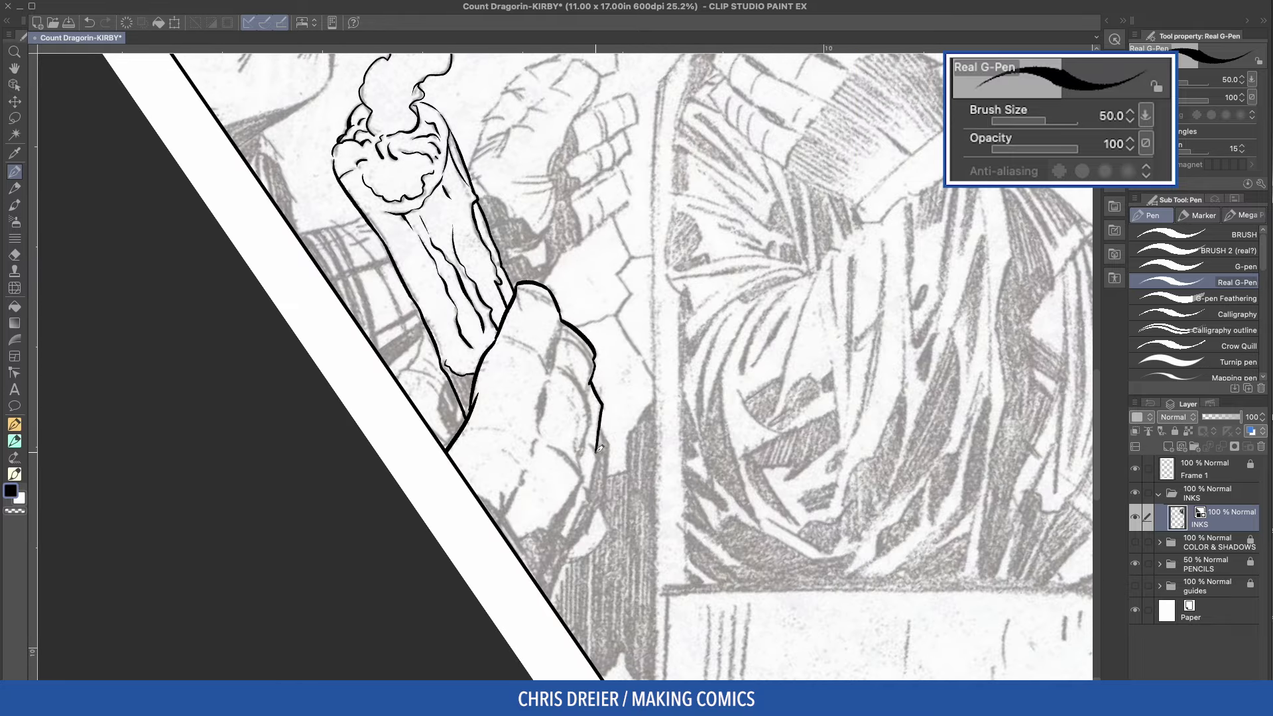
pyautogui.moveTo(589, 497); pyautogui.dragTo(689, 406)
pyautogui.moveTo(631, 364)
pyautogui.mouseDown()
pyautogui.moveTo(700, 400)
pyautogui.moveTo(770, 487)
pyautogui.mouseUp()
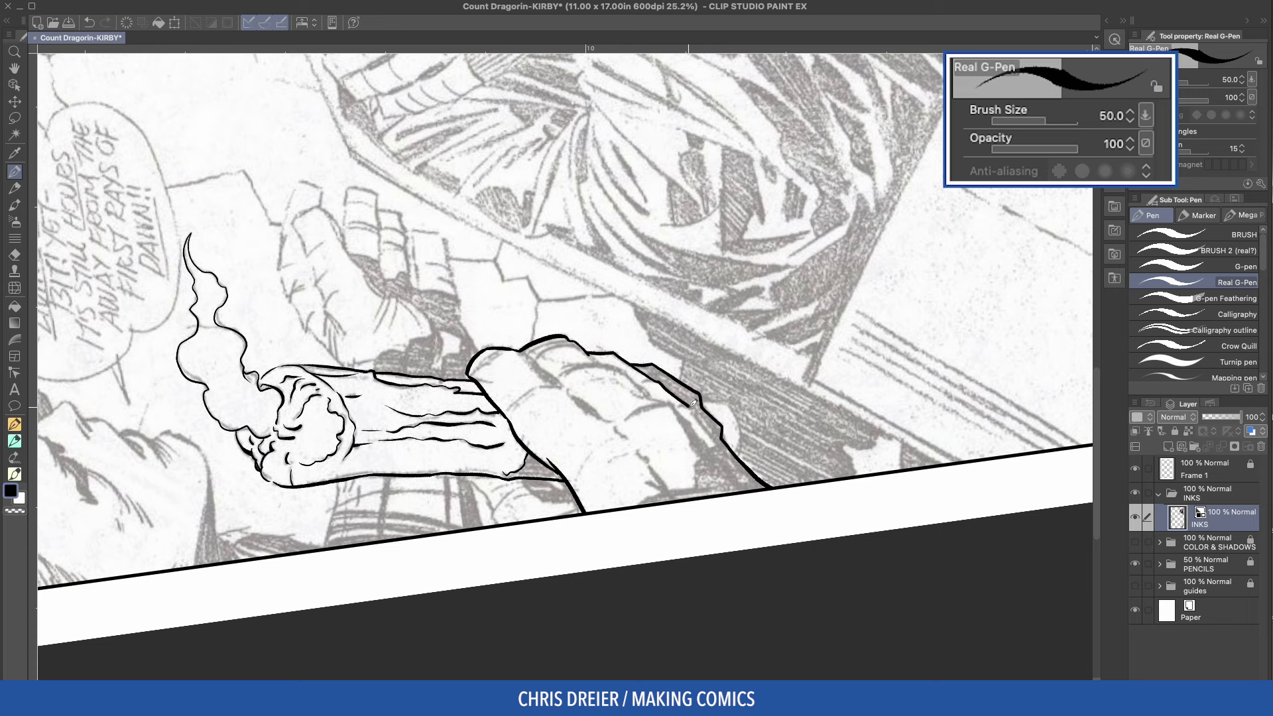
# Reduce the brush size to 40 and ink the divisions and shadow gaps between the gripping hand's fingers
pyautogui.press('[')
pyautogui.moveTo(711, 446)
pyautogui.mouseDown()
pyautogui.moveTo(515, 253)
pyautogui.moveTo(527, 174)
pyautogui.moveTo(551, 385)
pyautogui.mouseUp()
pyautogui.moveTo(530, 336); pyautogui.dragTo(549, 382)
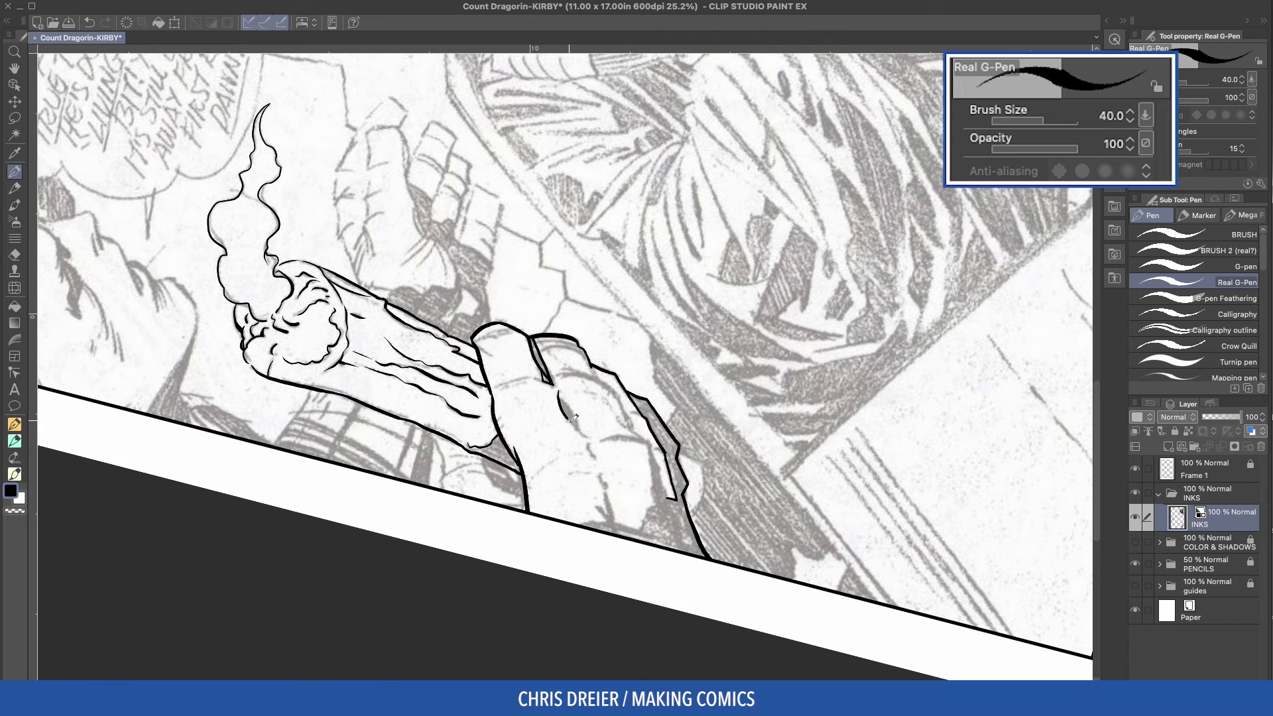
pyautogui.moveTo(585, 434); pyautogui.dragTo(567, 396)
pyautogui.moveTo(596, 507); pyautogui.dragTo(634, 539)
pyautogui.hotkey('ctrl', 'z')
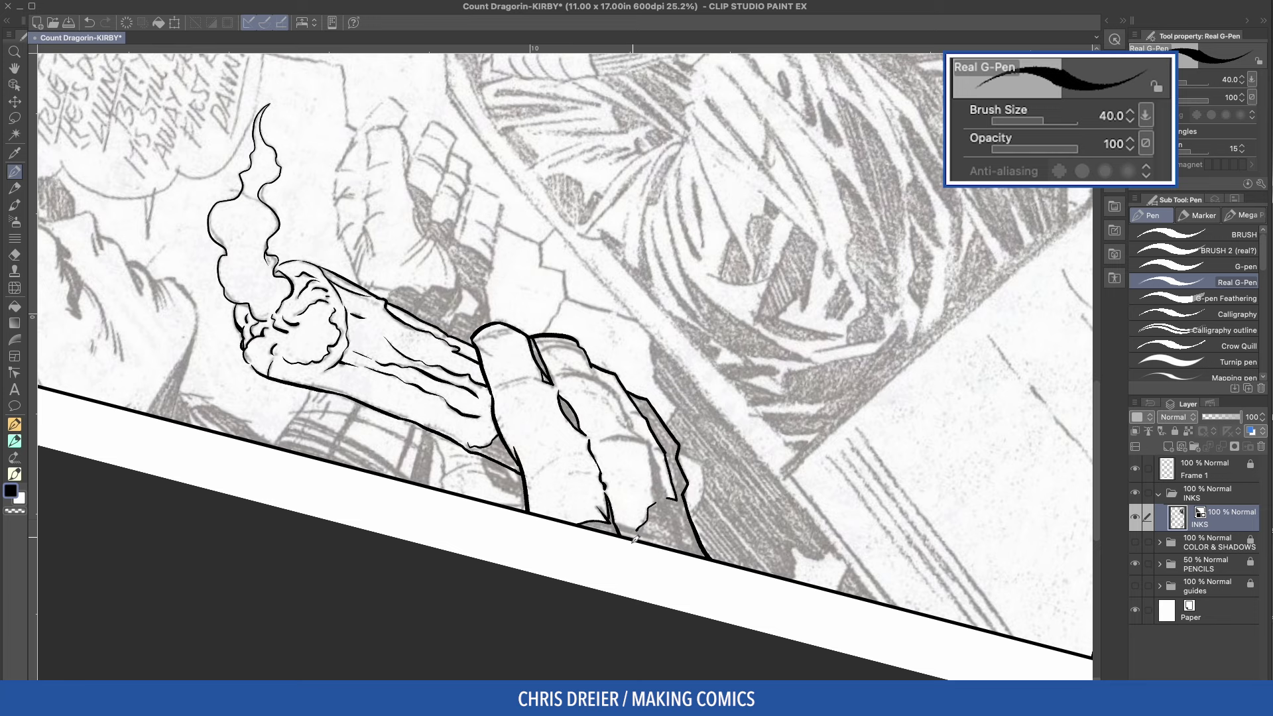
pyautogui.moveTo(616, 396); pyautogui.dragTo(668, 499)
pyautogui.moveTo(649, 439); pyautogui.dragTo(658, 511)
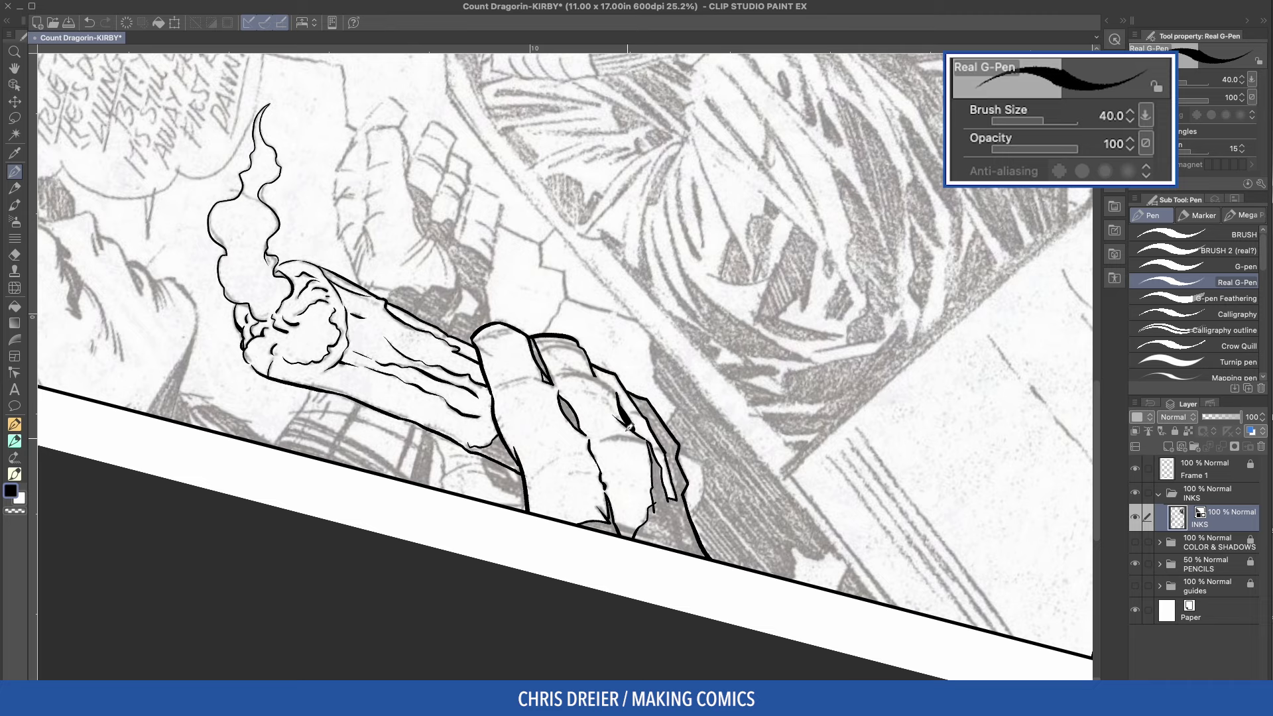
# Reduce the brush size to 30 and add fine crease lines to the fingers of the gripping hand
pyautogui.moveTo(669, 282)
pyautogui.mouseDown()
pyautogui.moveTo(431, 335)
pyautogui.moveTo(425, 373)
pyautogui.mouseUp()
pyautogui.press('[')
pyautogui.moveTo(546, 269)
pyautogui.mouseDown()
pyautogui.moveTo(573, 321)
pyautogui.moveTo(551, 342)
pyautogui.moveTo(583, 357)
pyautogui.moveTo(584, 319)
pyautogui.moveTo(544, 383)
pyautogui.moveTo(548, 362)
pyautogui.moveTo(576, 391)
pyautogui.mouseUp()
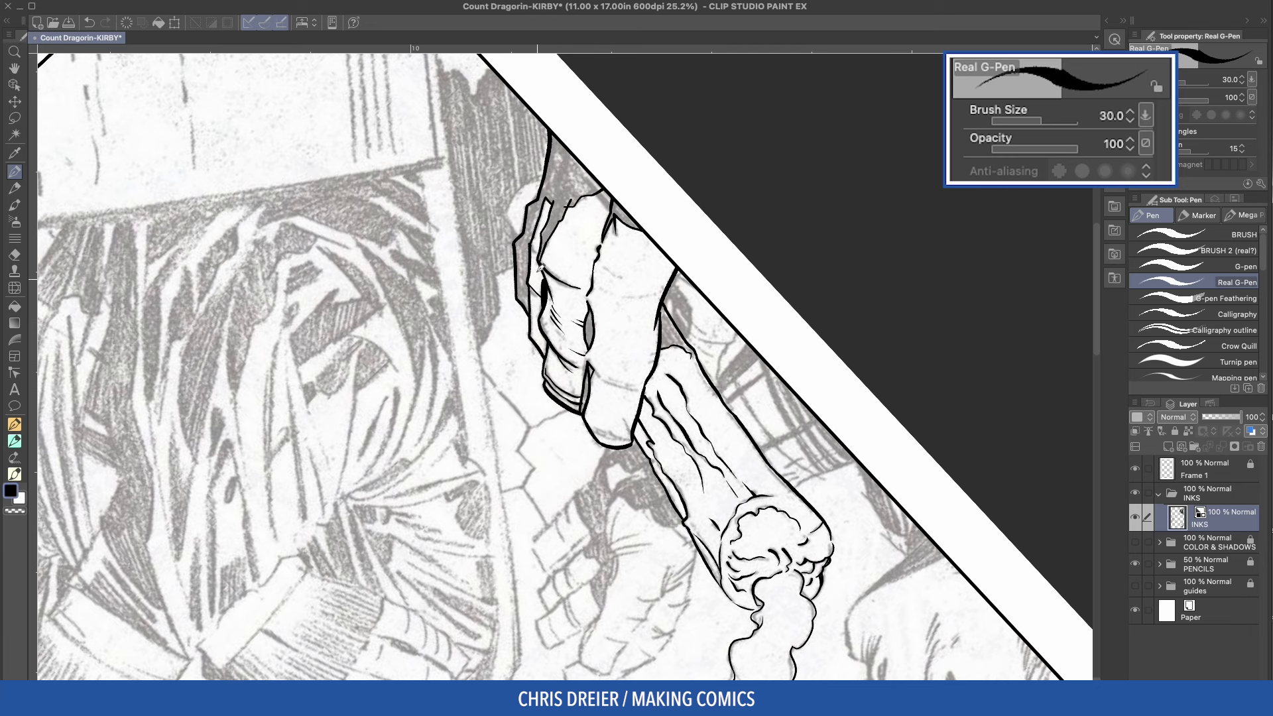
pyautogui.moveTo(540, 268)
pyautogui.mouseDown()
pyautogui.moveTo(426, 339)
pyautogui.moveTo(507, 226)
pyautogui.moveTo(386, 298)
pyautogui.moveTo(468, 221)
pyautogui.moveTo(358, 212)
pyautogui.moveTo(493, 277)
pyautogui.mouseUp()
pyautogui.moveTo(474, 321); pyautogui.dragTo(496, 350)
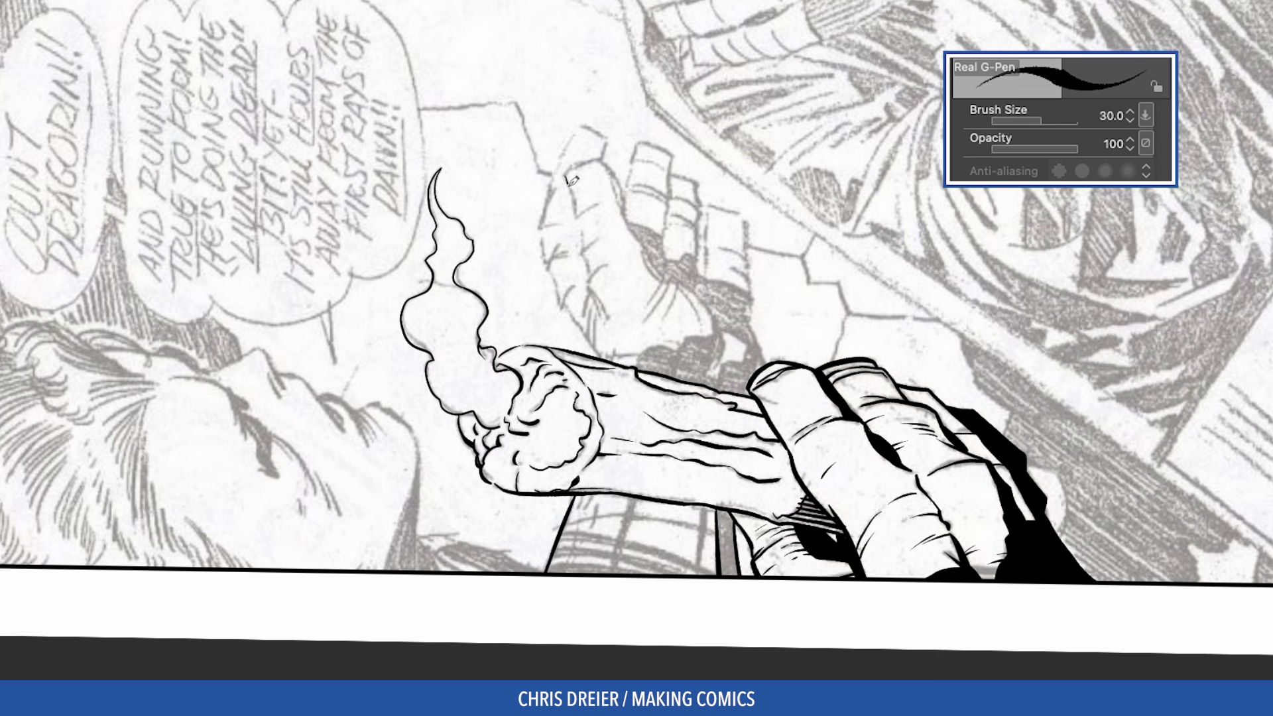
# Ink the contours of the open hand's palm and fingers behind the candle, using the pen up to size 50
pyautogui.moveTo(565, 176); pyautogui.dragTo(607, 319)
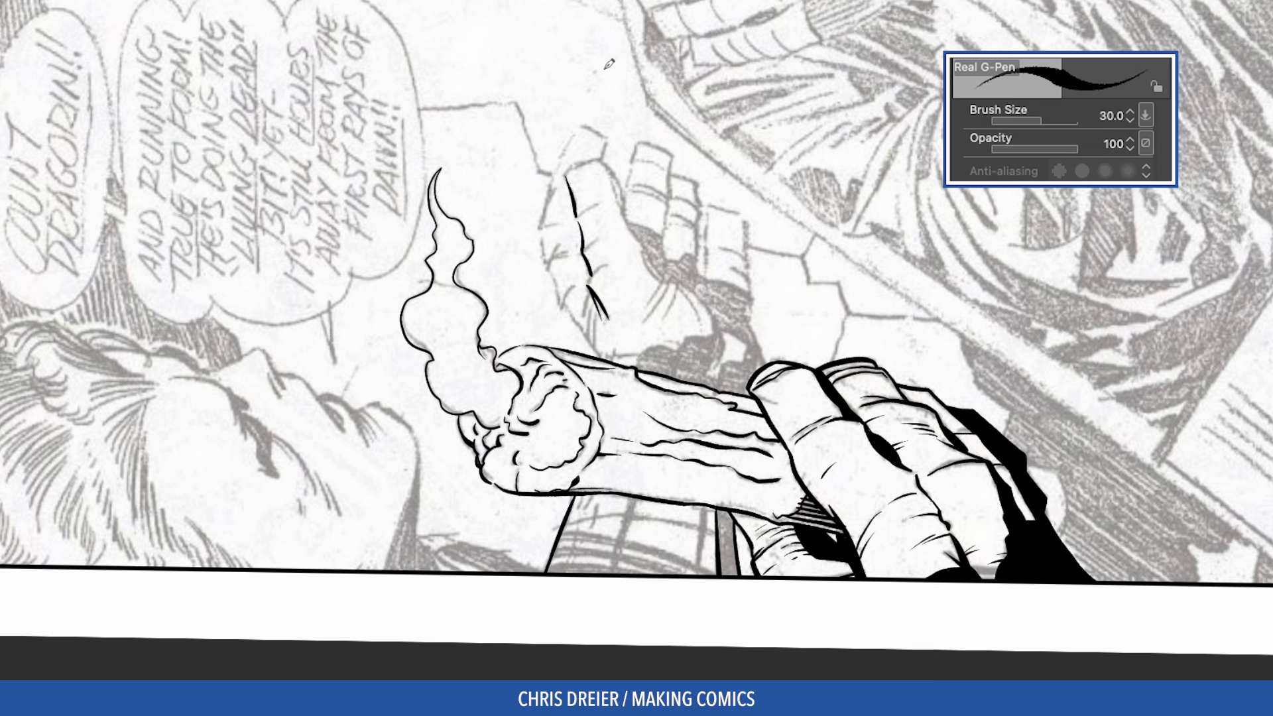
pyautogui.moveTo(597, 160)
pyautogui.mouseDown()
pyautogui.moveTo(665, 272)
pyautogui.moveTo(640, 232)
pyautogui.moveTo(653, 267)
pyautogui.moveTo(706, 296)
pyautogui.moveTo(723, 338)
pyautogui.moveTo(713, 366)
pyautogui.moveTo(747, 339)
pyautogui.moveTo(710, 309)
pyautogui.moveTo(719, 338)
pyautogui.mouseUp()
pyautogui.moveTo(671, 156)
pyautogui.mouseDown()
pyautogui.moveTo(663, 255)
pyautogui.moveTo(678, 263)
pyautogui.mouseUp()
pyautogui.moveTo(695, 184); pyautogui.dragTo(698, 281)
pyautogui.moveTo(706, 211)
pyautogui.mouseDown()
pyautogui.moveTo(706, 280)
pyautogui.moveTo(747, 250)
pyautogui.moveTo(768, 363)
pyautogui.mouseUp()
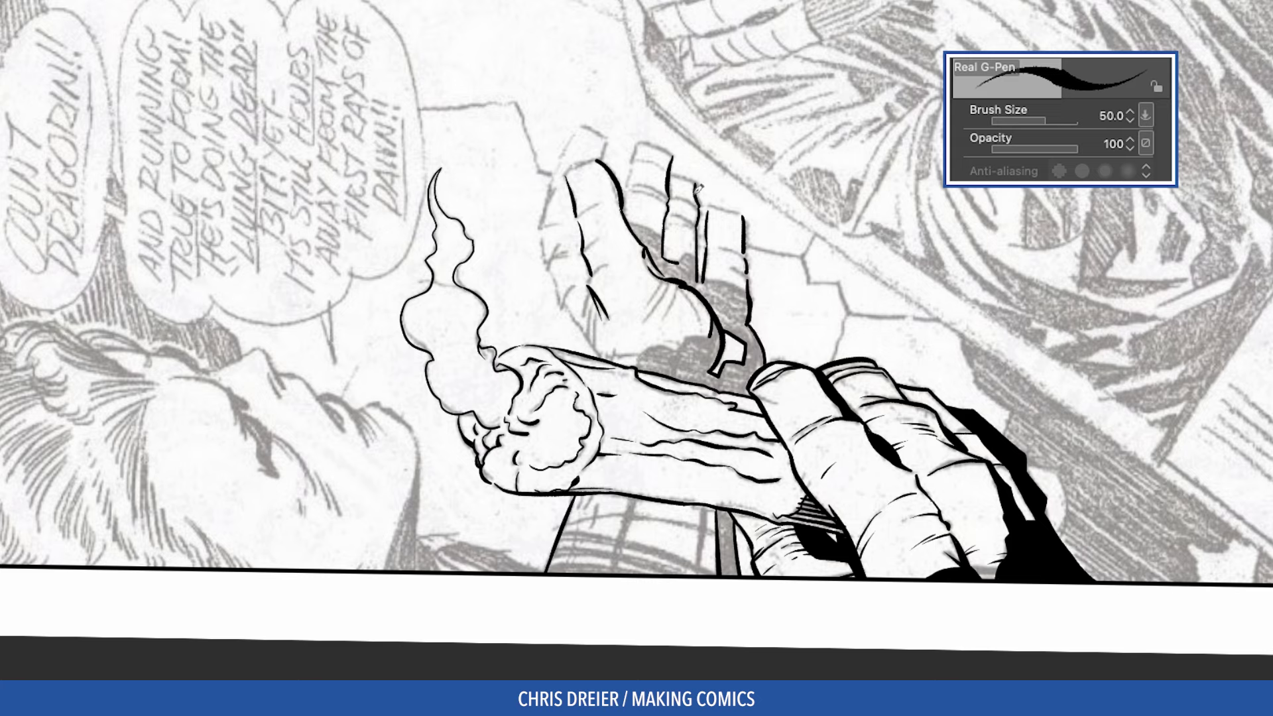
pyautogui.moveTo(631, 144)
pyautogui.mouseDown()
pyautogui.moveTo(621, 192)
pyautogui.moveTo(541, 224)
pyautogui.moveTo(545, 247)
pyautogui.moveTo(595, 342)
pyautogui.moveTo(661, 346)
pyautogui.moveTo(635, 362)
pyautogui.moveTo(693, 326)
pyautogui.mouseUp()
pyautogui.moveTo(673, 251)
pyautogui.mouseDown()
pyautogui.moveTo(735, 320)
pyautogui.moveTo(664, 393)
pyautogui.moveTo(646, 381)
pyautogui.moveTo(635, 398)
pyautogui.moveTo(602, 396)
pyautogui.moveTo(574, 430)
pyautogui.mouseUp()
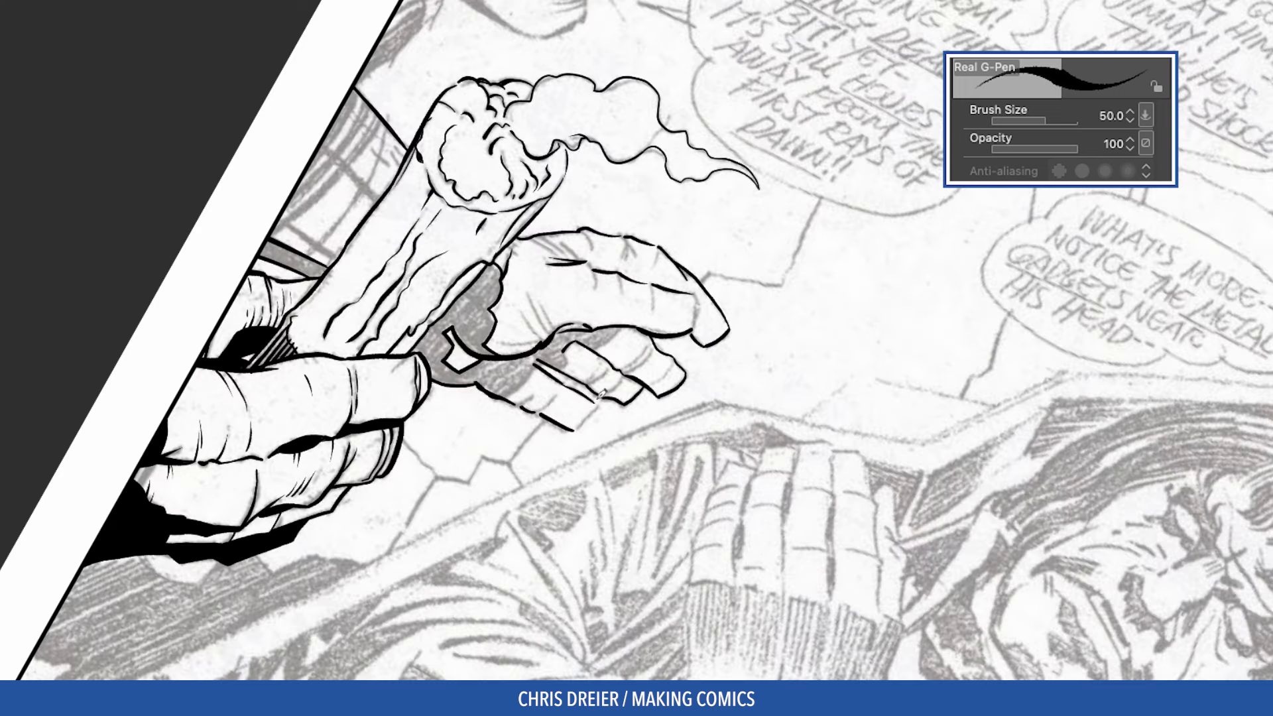
pyautogui.moveTo(555, 331); pyautogui.dragTo(529, 296)
pyautogui.press('super+z')
pyautogui.press('super+z')
# Set the brush size to 40 and ink the crease and hatch lines on the open hand's palm and fingers
pyautogui.press('[')
pyautogui.moveTo(315, 203); pyautogui.dragTo(337, 136)
pyautogui.moveTo(223, 215); pyautogui.dragTo(311, 87)
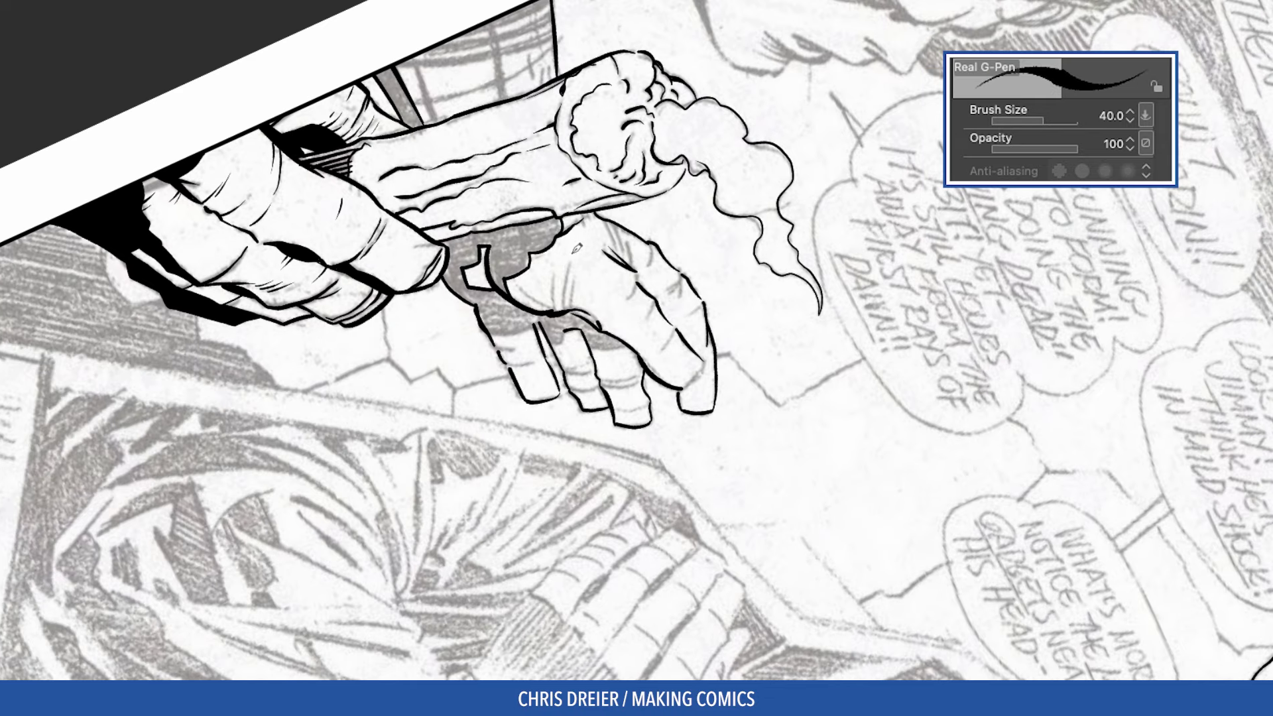
pyautogui.moveTo(566, 264)
pyautogui.mouseDown()
pyautogui.moveTo(574, 293)
pyautogui.moveTo(493, 325)
pyautogui.moveTo(537, 320)
pyautogui.moveTo(562, 339)
pyautogui.moveTo(570, 325)
pyautogui.moveTo(630, 341)
pyautogui.mouseUp()
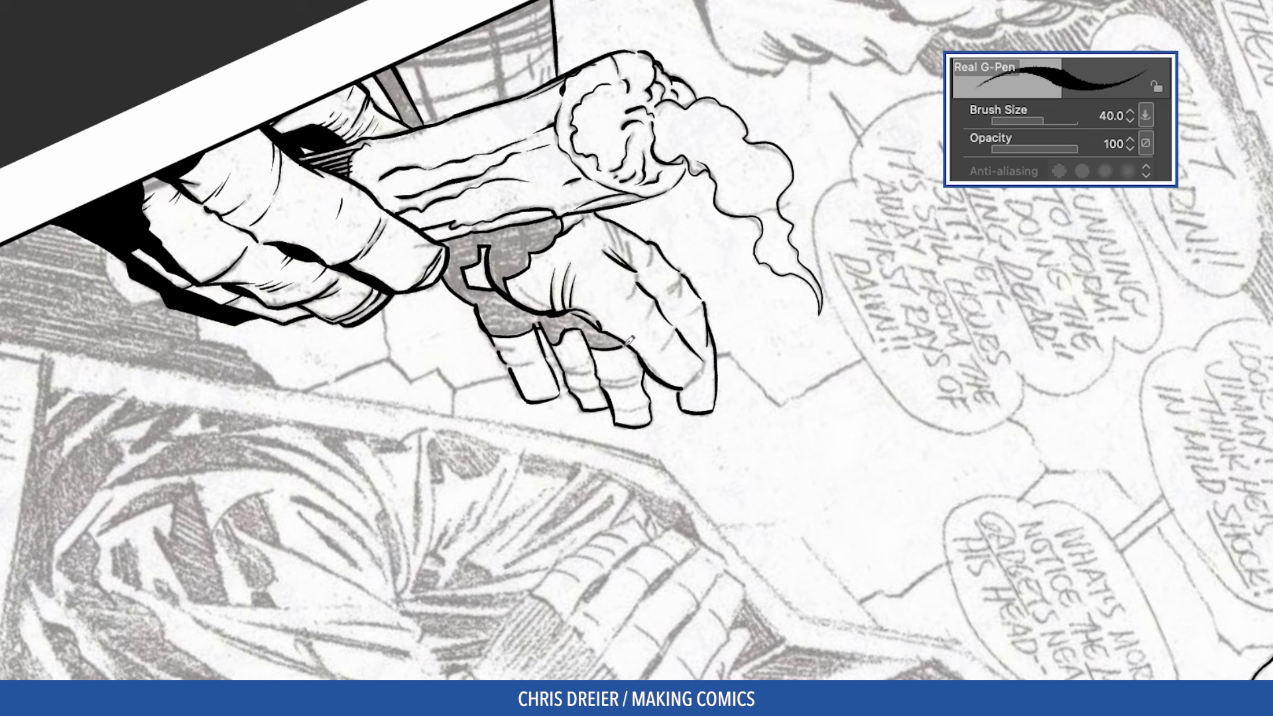
pyautogui.moveTo(410, 208); pyautogui.dragTo(434, 179)
pyautogui.moveTo(606, 211); pyautogui.dragTo(640, 253)
pyautogui.moveTo(633, 223); pyautogui.dragTo(646, 265)
pyautogui.moveTo(667, 249); pyautogui.dragTo(669, 299)
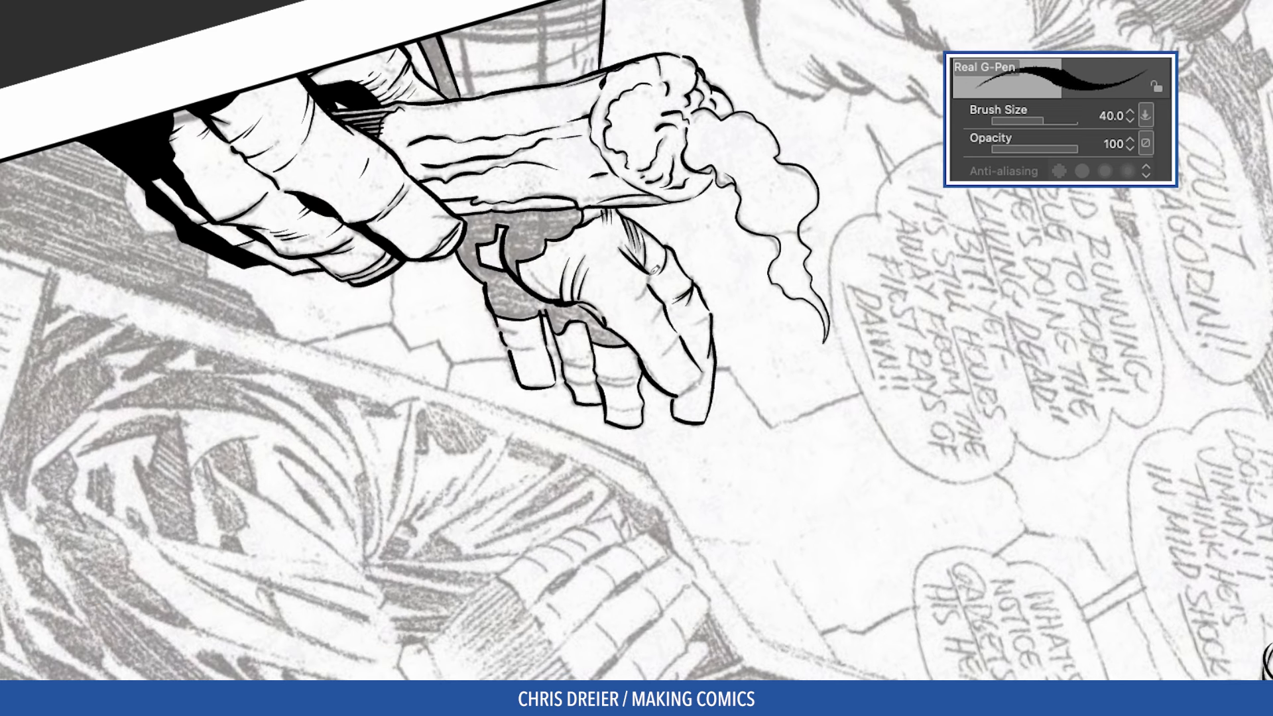
pyautogui.press('-')
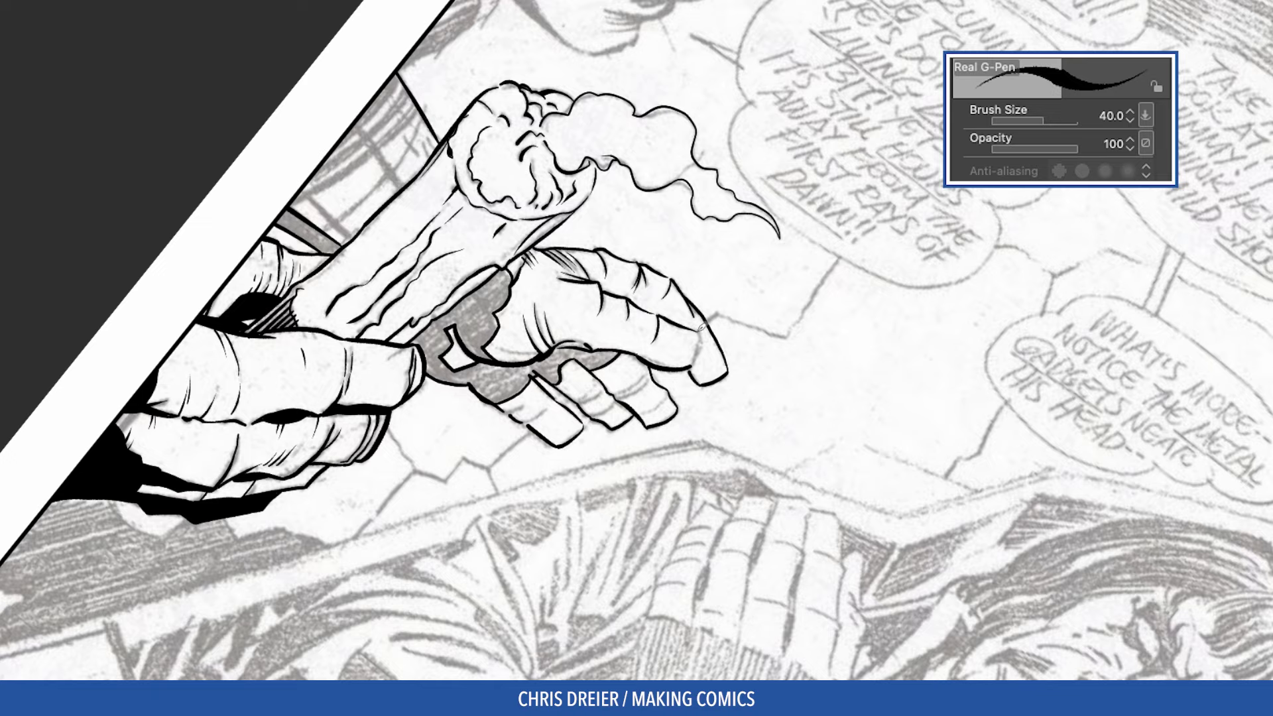
pyautogui.moveTo(701, 327)
pyautogui.mouseDown()
pyautogui.moveTo(693, 367)
pyautogui.moveTo(667, 388)
pyautogui.mouseUp()
# Outline the shadow under the man's jaw down to the panel border and fill it with black
pyautogui.press('-')
pyautogui.press('^')
pyautogui.moveTo(653, 355)
pyautogui.mouseDown()
pyautogui.moveTo(665, 390)
pyautogui.moveTo(689, 370)
pyautogui.moveTo(666, 425)
pyautogui.moveTo(681, 418)
pyautogui.moveTo(678, 486)
pyautogui.moveTo(662, 491)
pyautogui.mouseUp()
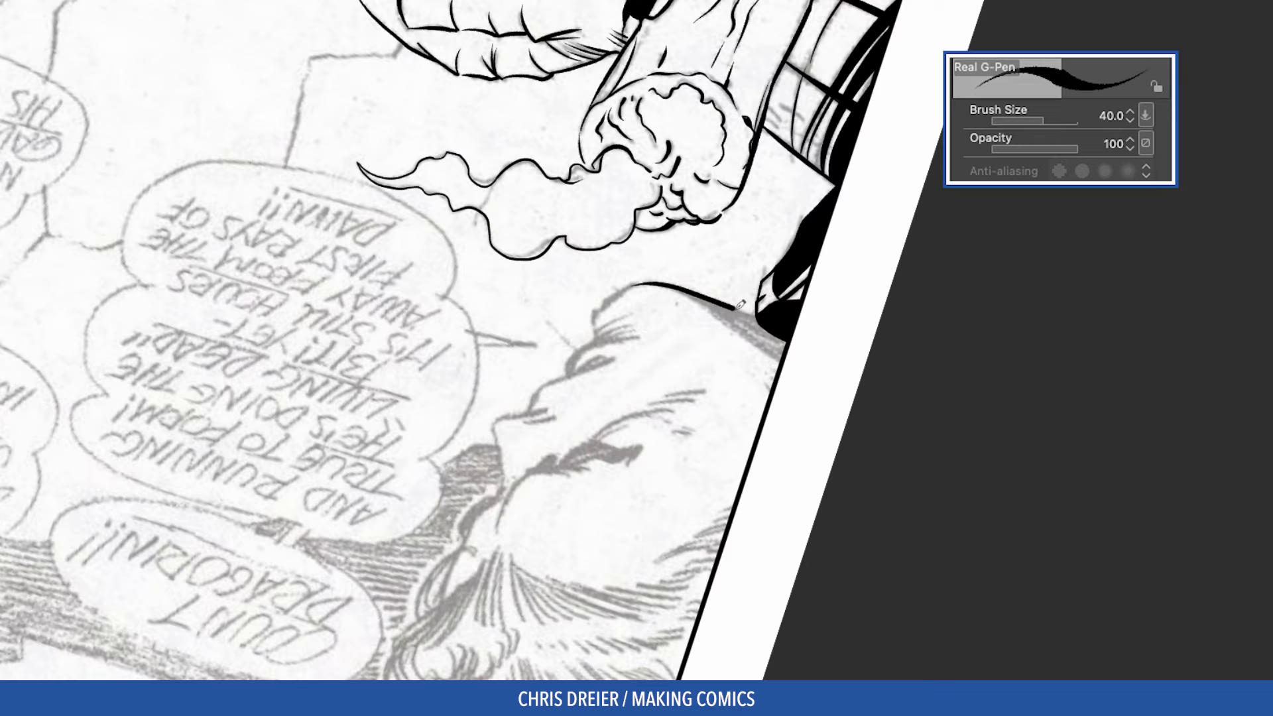
pyautogui.moveTo(756, 312)
pyautogui.mouseDown()
pyautogui.moveTo(635, 281)
pyautogui.moveTo(792, 364)
pyautogui.mouseUp()
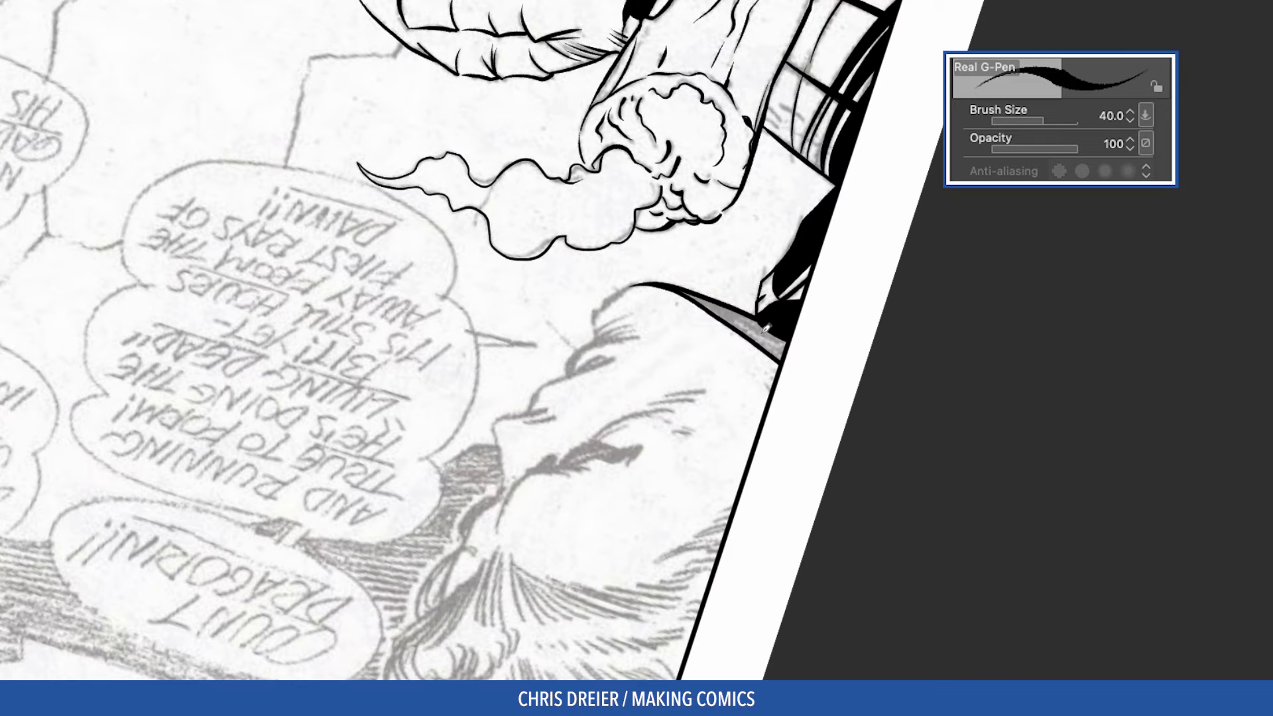
pyautogui.press('g')
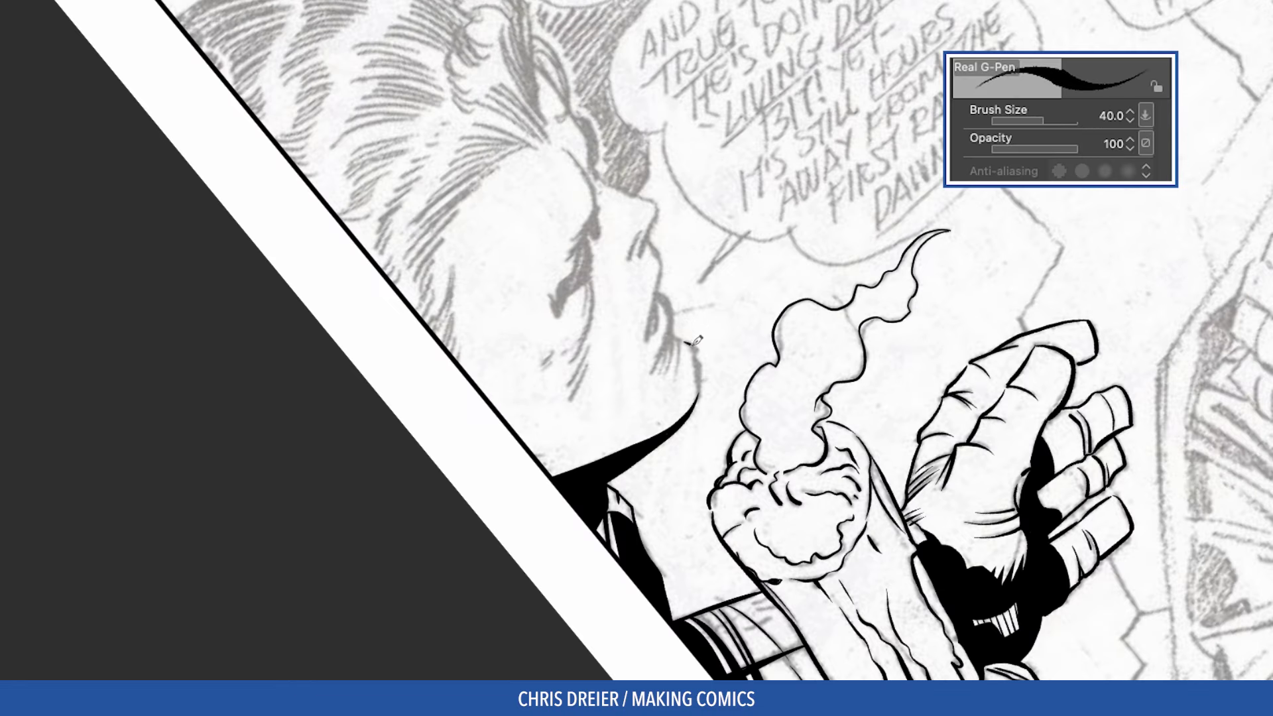
# Ink the man's chin and lower lip in profile, adding short hatch lines under the mouth
pyautogui.moveTo(696, 341); pyautogui.dragTo(698, 398)
pyautogui.moveTo(656, 294); pyautogui.dragTo(638, 376)
pyautogui.press('super+z')
pyautogui.moveTo(656, 296)
pyautogui.mouseDown()
pyautogui.moveTo(668, 311)
pyautogui.moveTo(654, 368)
pyautogui.mouseUp()
pyautogui.moveTo(660, 291); pyautogui.dragTo(670, 326)
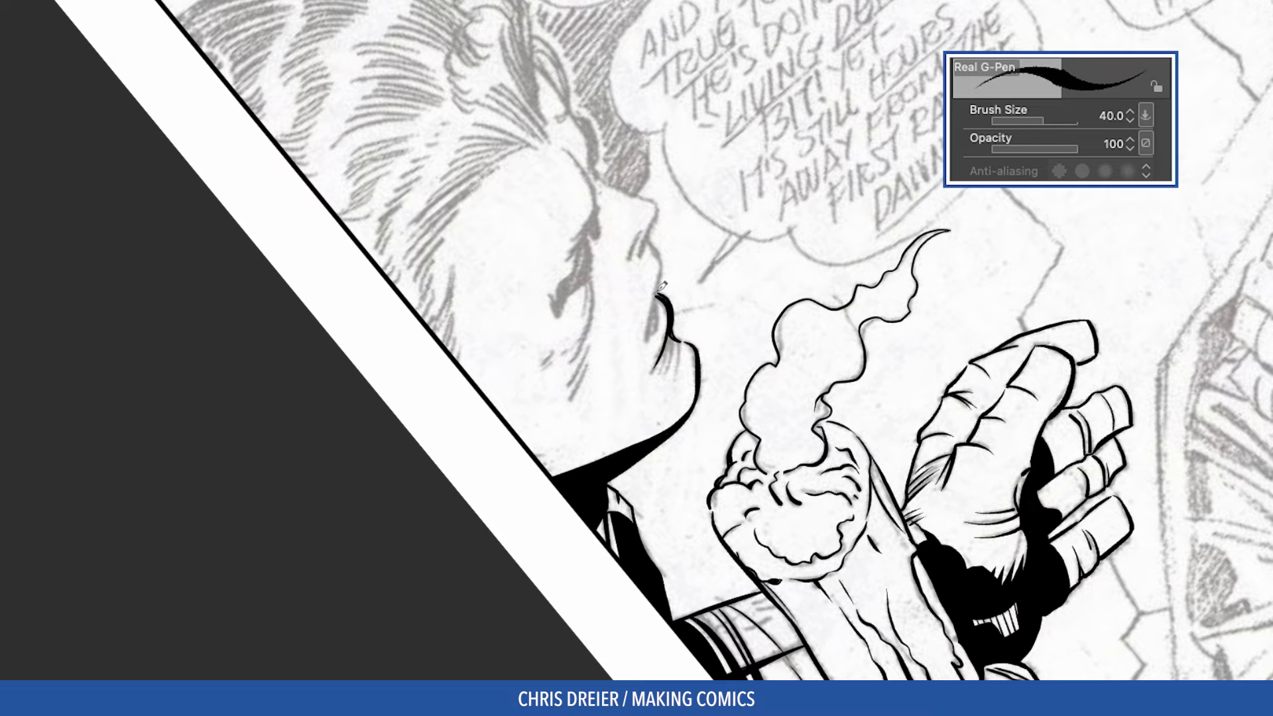
# Ink the man's upper lip, mouth corner and nose, continuing the profile up to the bridge of the nose
pyautogui.moveTo(648, 237); pyautogui.dragTo(657, 291)
pyautogui.moveTo(657, 290)
pyautogui.mouseDown()
pyautogui.moveTo(583, 329)
pyautogui.moveTo(621, 345)
pyautogui.mouseUp()
pyautogui.moveTo(619, 208); pyautogui.dragTo(603, 259)
pyautogui.moveTo(607, 229); pyautogui.dragTo(594, 268)
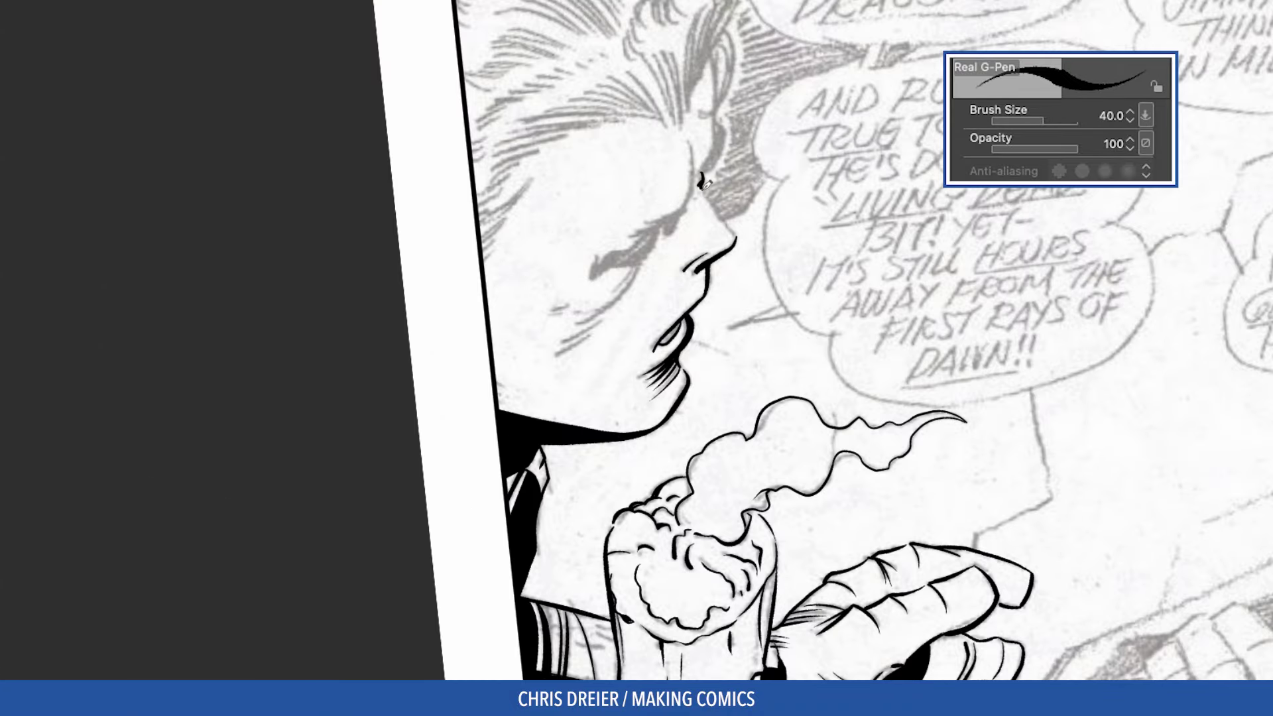
pyautogui.moveTo(701, 188); pyautogui.dragTo(735, 236)
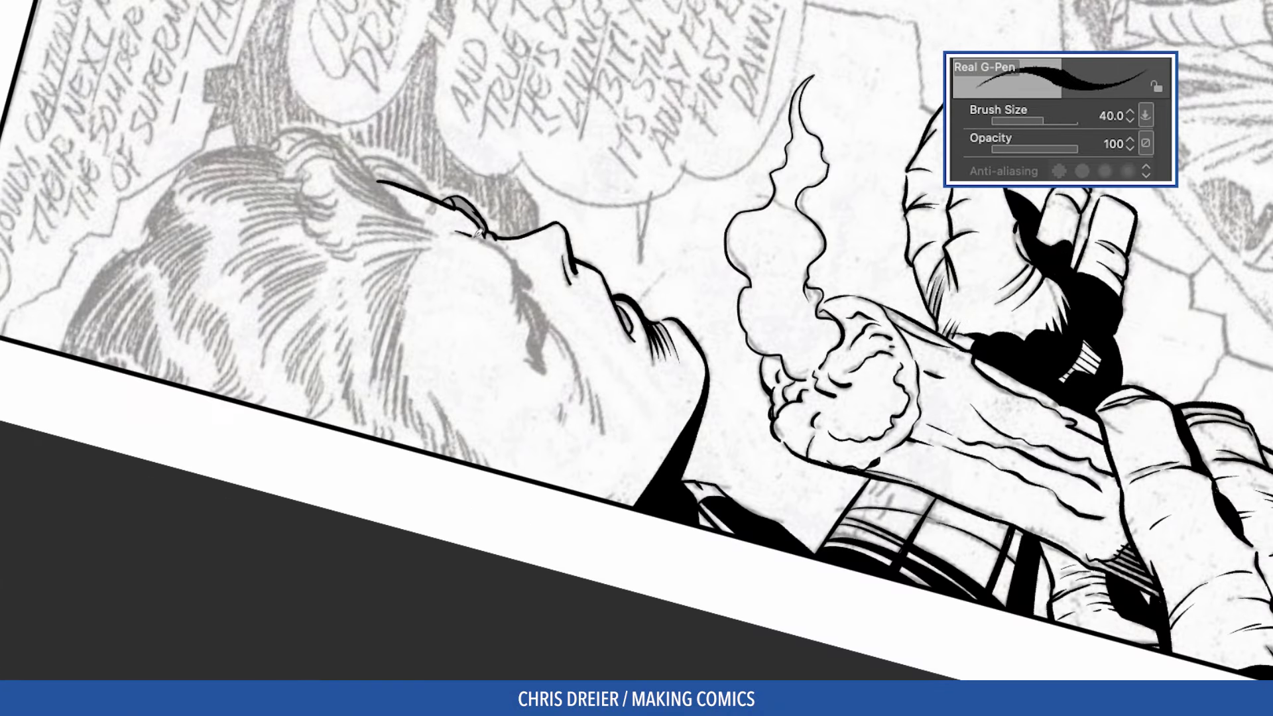
# Ink the outline of the man's brow and eye shadow and add hatch lines across the cheek
pyautogui.moveTo(456, 232); pyautogui.dragTo(515, 301)
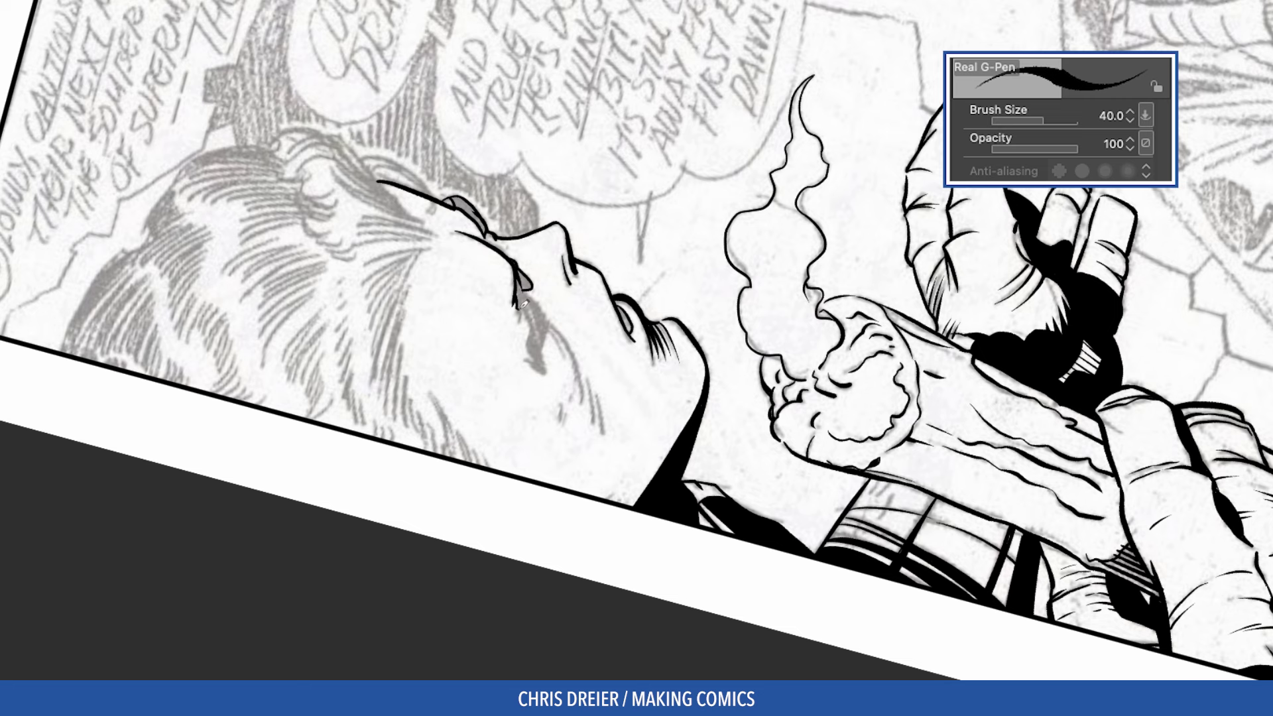
pyautogui.moveTo(530, 333)
pyautogui.mouseDown()
pyautogui.moveTo(539, 366)
pyautogui.moveTo(545, 343)
pyautogui.mouseUp()
pyautogui.moveTo(523, 278); pyautogui.dragTo(531, 295)
pyautogui.moveTo(532, 296); pyautogui.dragTo(554, 322)
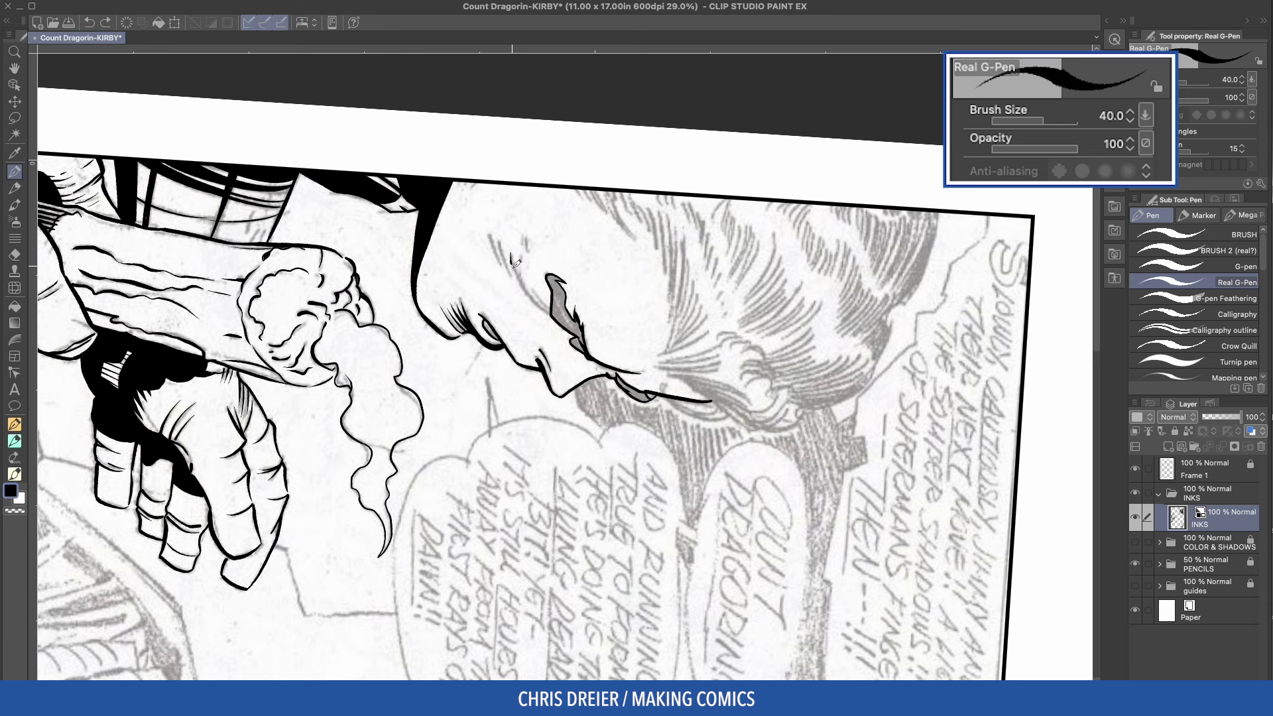
pyautogui.moveTo(511, 255); pyautogui.dragTo(551, 309)
pyautogui.moveTo(482, 223); pyautogui.dragTo(511, 268)
# Ink tapered hair strokes along the man's hairline from the forehead to the panel border with a brush size of 30
pyautogui.moveTo(527, 351); pyautogui.dragTo(530, 294)
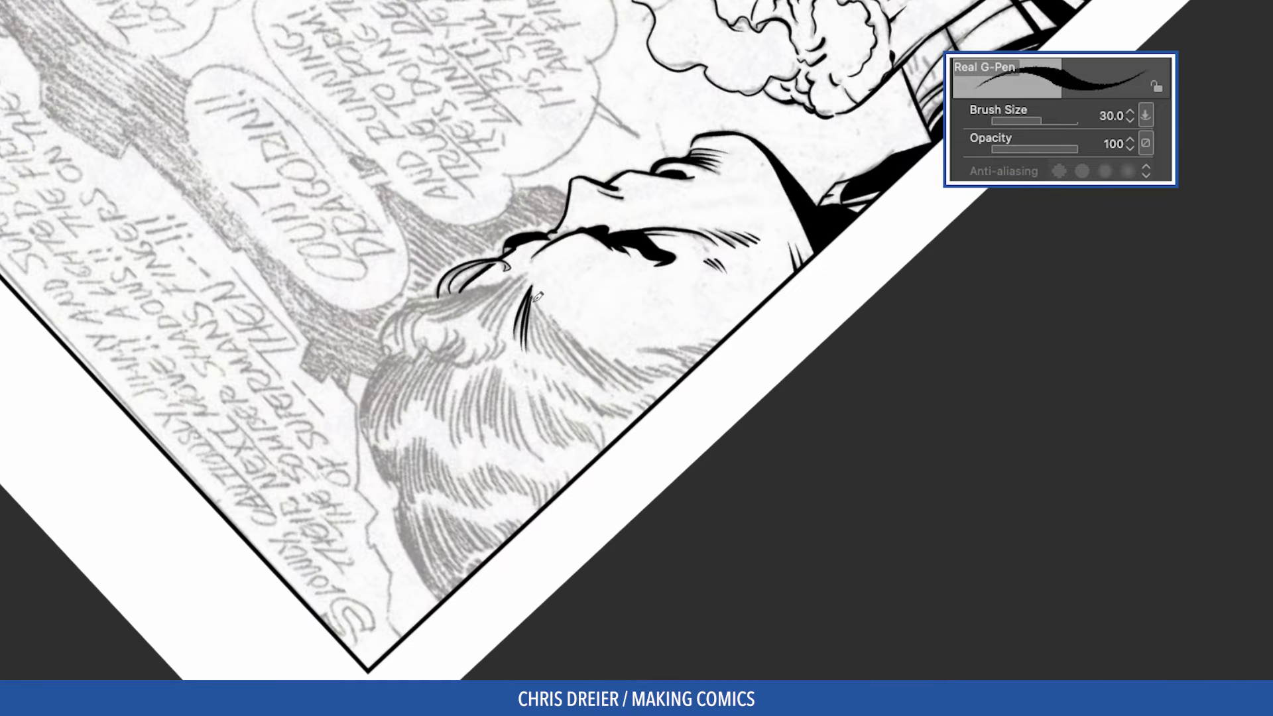
pyautogui.moveTo(545, 358)
pyautogui.mouseDown()
pyautogui.moveTo(535, 296)
pyautogui.moveTo(545, 319)
pyautogui.mouseUp()
pyautogui.moveTo(584, 375)
pyautogui.mouseDown()
pyautogui.moveTo(557, 327)
pyautogui.moveTo(615, 381)
pyautogui.mouseUp()
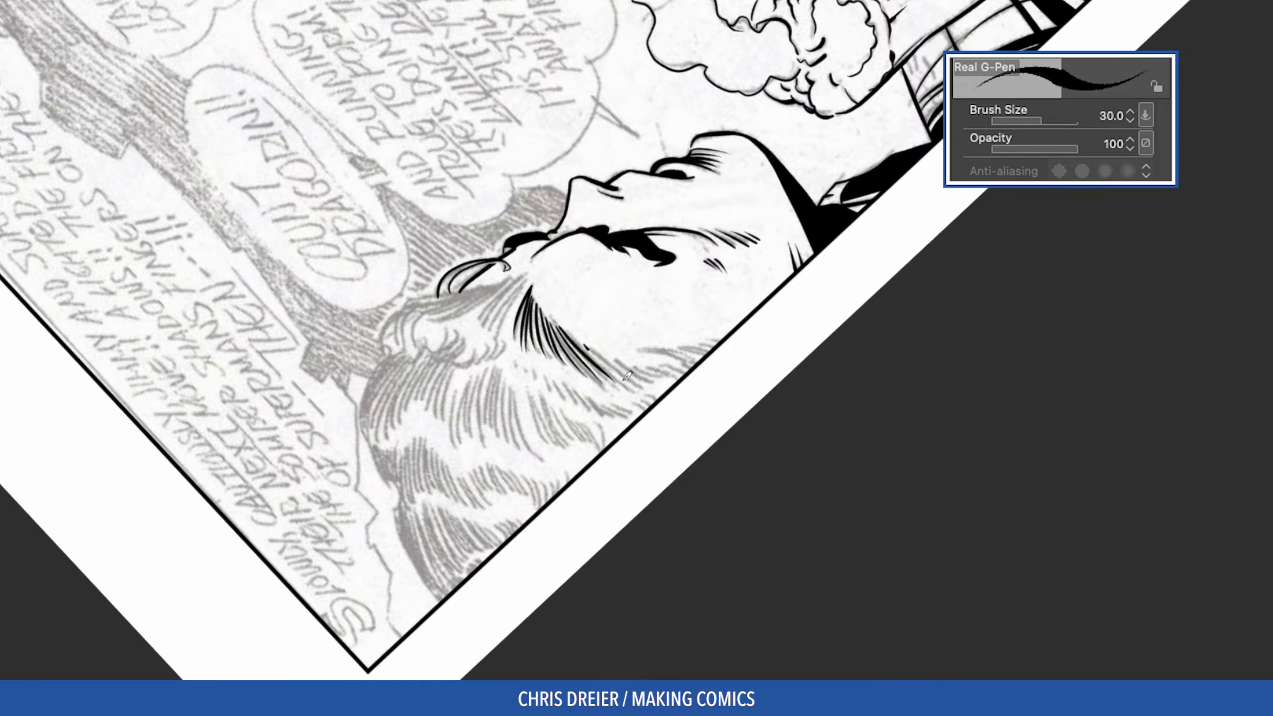
pyautogui.moveTo(588, 349); pyautogui.dragTo(643, 392)
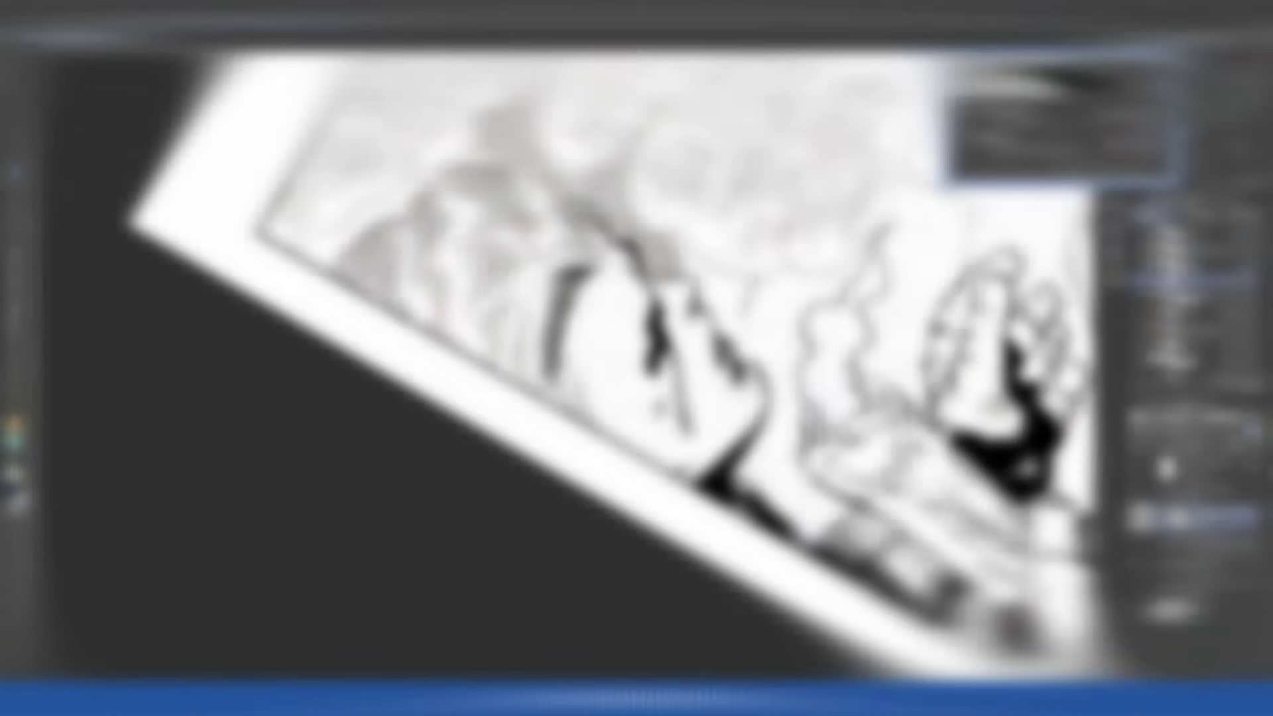
pyautogui.moveTo(559, 383); pyautogui.dragTo(577, 410)
pyautogui.moveTo(570, 356); pyautogui.dragTo(573, 416)
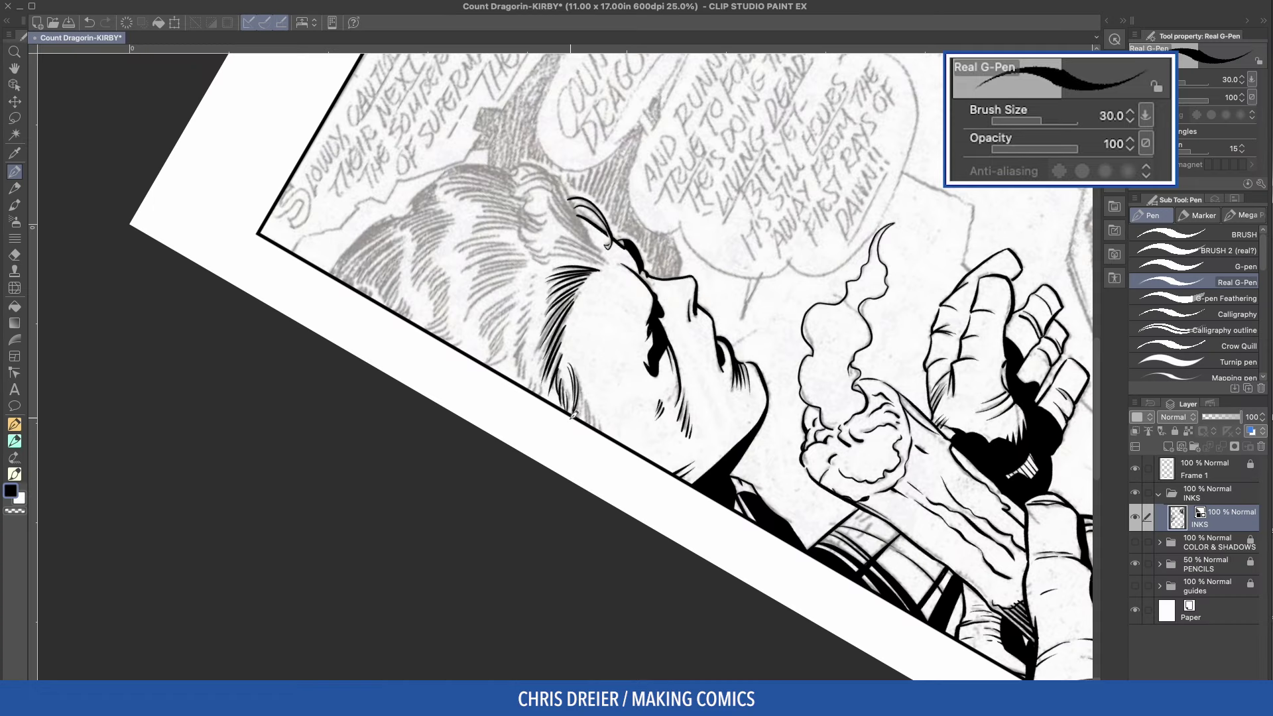
pyautogui.moveTo(591, 401); pyautogui.dragTo(598, 428)
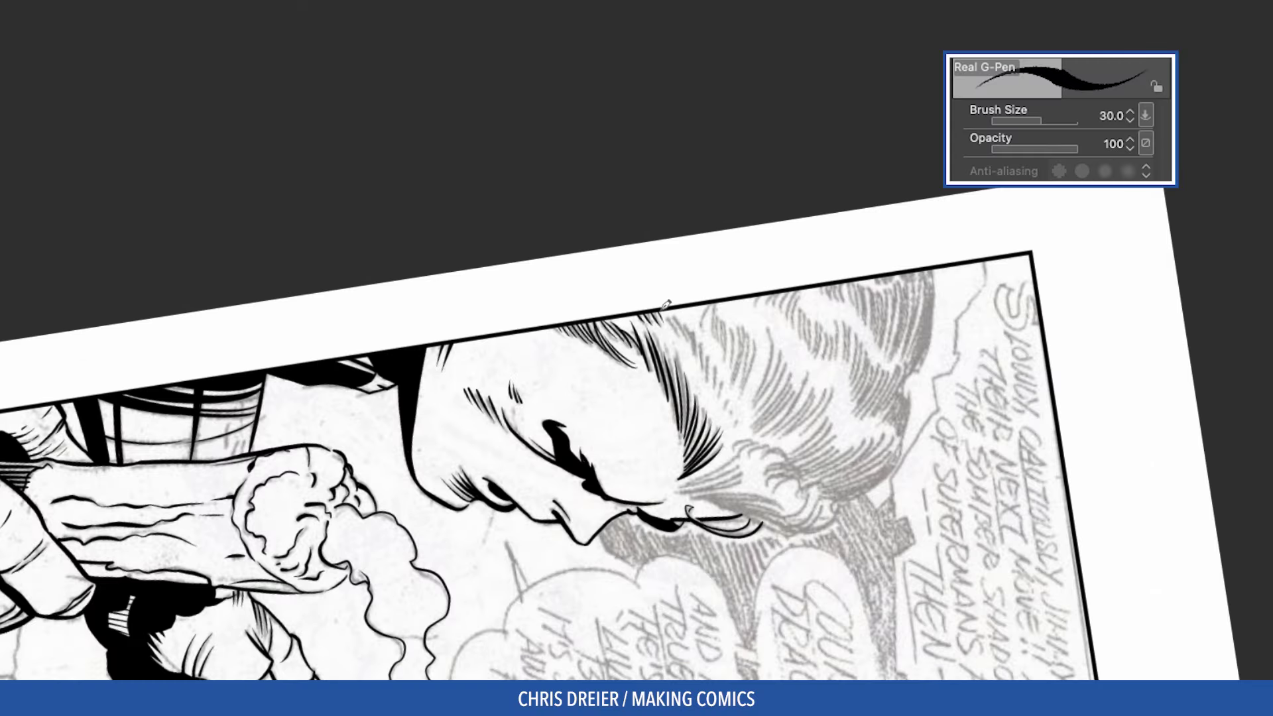
# Ink tapered hair strokes in the man's second lock behind the hairline, close to the panel border
pyautogui.moveTo(660, 300); pyautogui.dragTo(716, 382)
pyautogui.moveTo(717, 378); pyautogui.dragTo(732, 412)
pyautogui.moveTo(705, 305)
pyautogui.mouseDown()
pyautogui.moveTo(700, 326)
pyautogui.moveTo(731, 342)
pyautogui.moveTo(740, 371)
pyautogui.mouseUp()
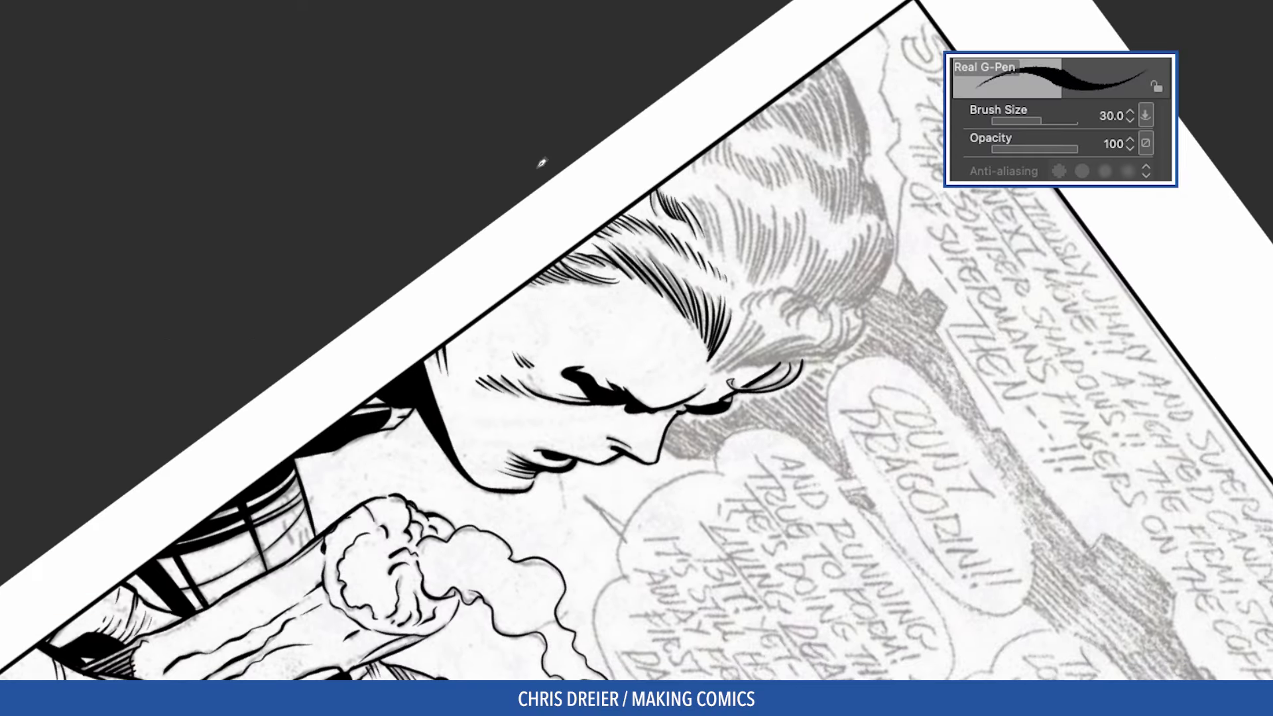
pyautogui.moveTo(694, 193); pyautogui.dragTo(716, 252)
pyautogui.moveTo(706, 192); pyautogui.dragTo(717, 251)
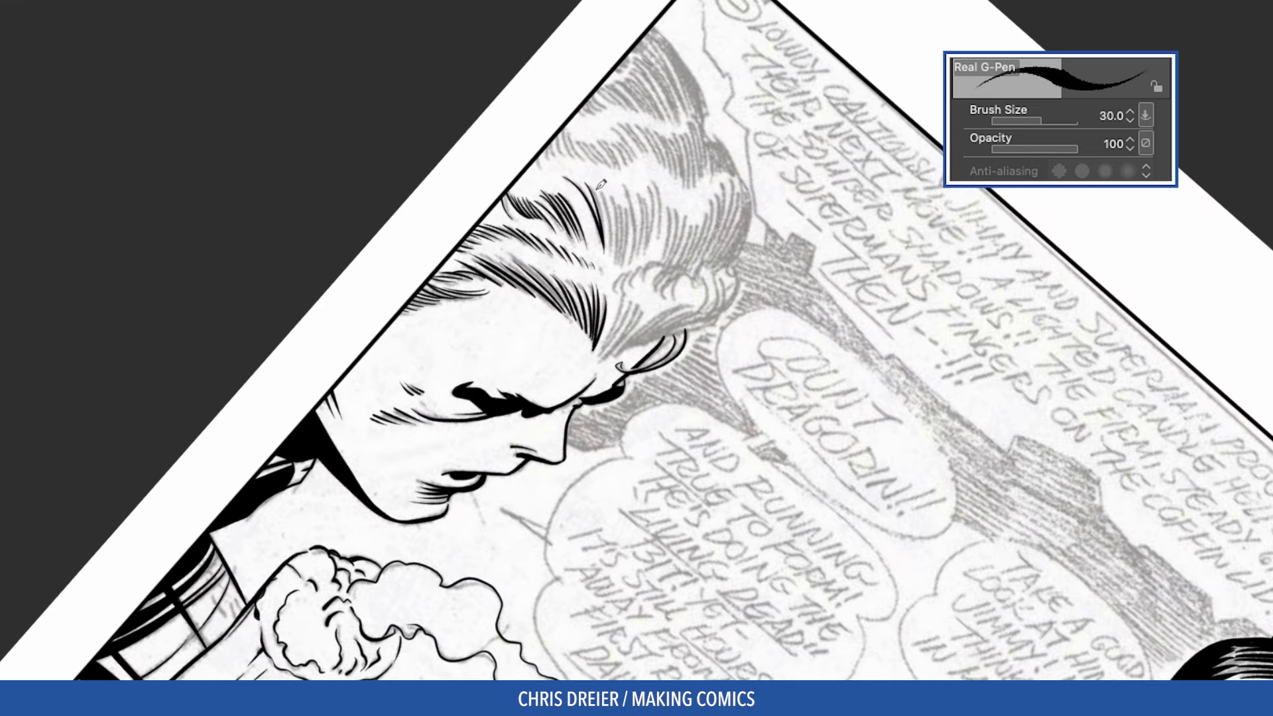
# Extend the curved feathered strokes through the middle of the man's hair, down toward the forehead curl
pyautogui.moveTo(595, 181); pyautogui.dragTo(607, 255)
pyautogui.moveTo(606, 185); pyautogui.dragTo(614, 260)
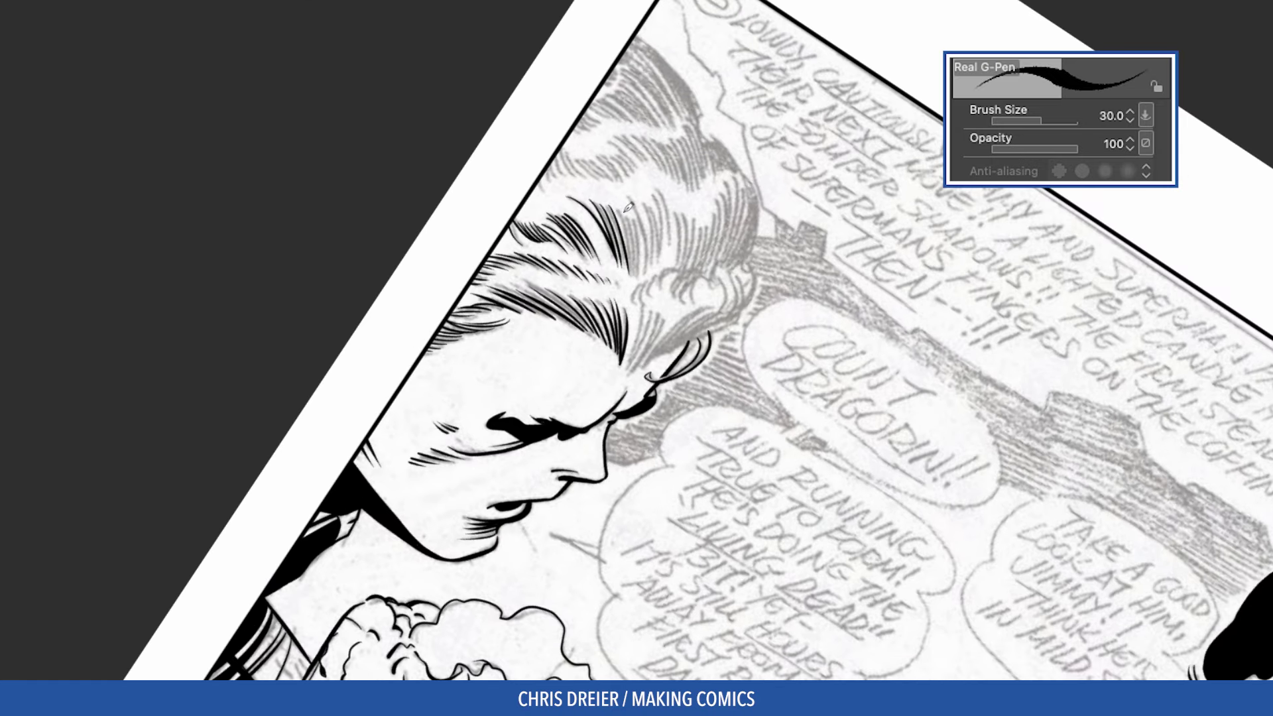
pyautogui.moveTo(626, 210); pyautogui.dragTo(636, 270)
pyautogui.moveTo(629, 189); pyautogui.dragTo(640, 268)
pyautogui.moveTo(615, 318)
pyautogui.mouseDown()
pyautogui.moveTo(601, 373)
pyautogui.moveTo(638, 379)
pyautogui.mouseUp()
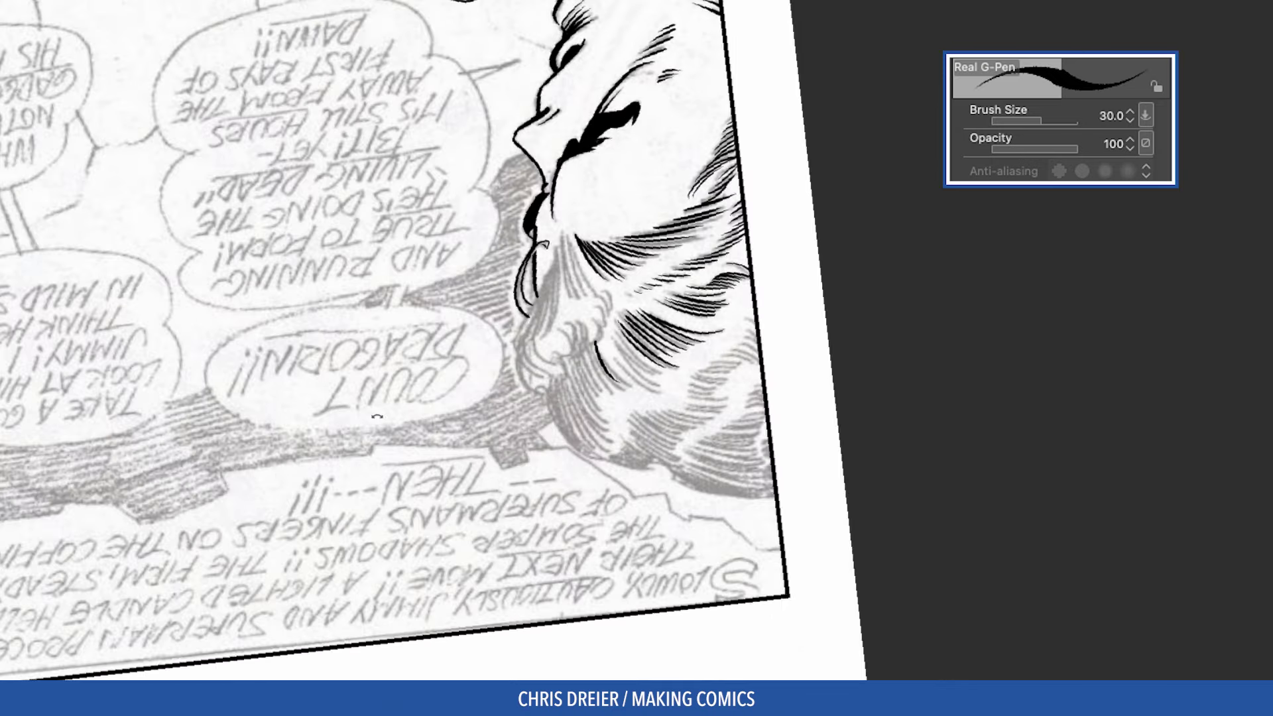
pyautogui.moveTo(617, 322)
pyautogui.mouseDown()
pyautogui.moveTo(656, 358)
pyautogui.moveTo(654, 388)
pyautogui.mouseUp()
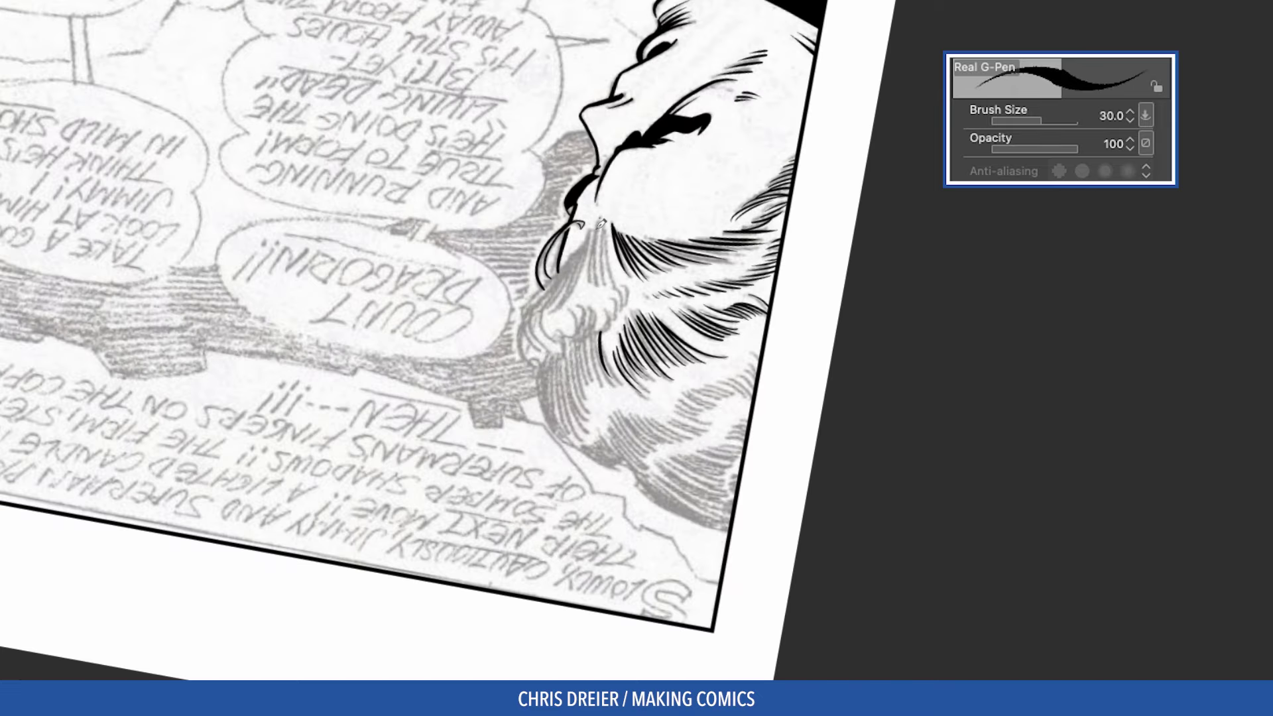
# Ink the man's front lock and curl above the forehead, and outline the top and back of his hair
pyautogui.moveTo(601, 209)
pyautogui.mouseDown()
pyautogui.moveTo(614, 289)
pyautogui.moveTo(608, 263)
pyautogui.moveTo(576, 303)
pyautogui.mouseUp()
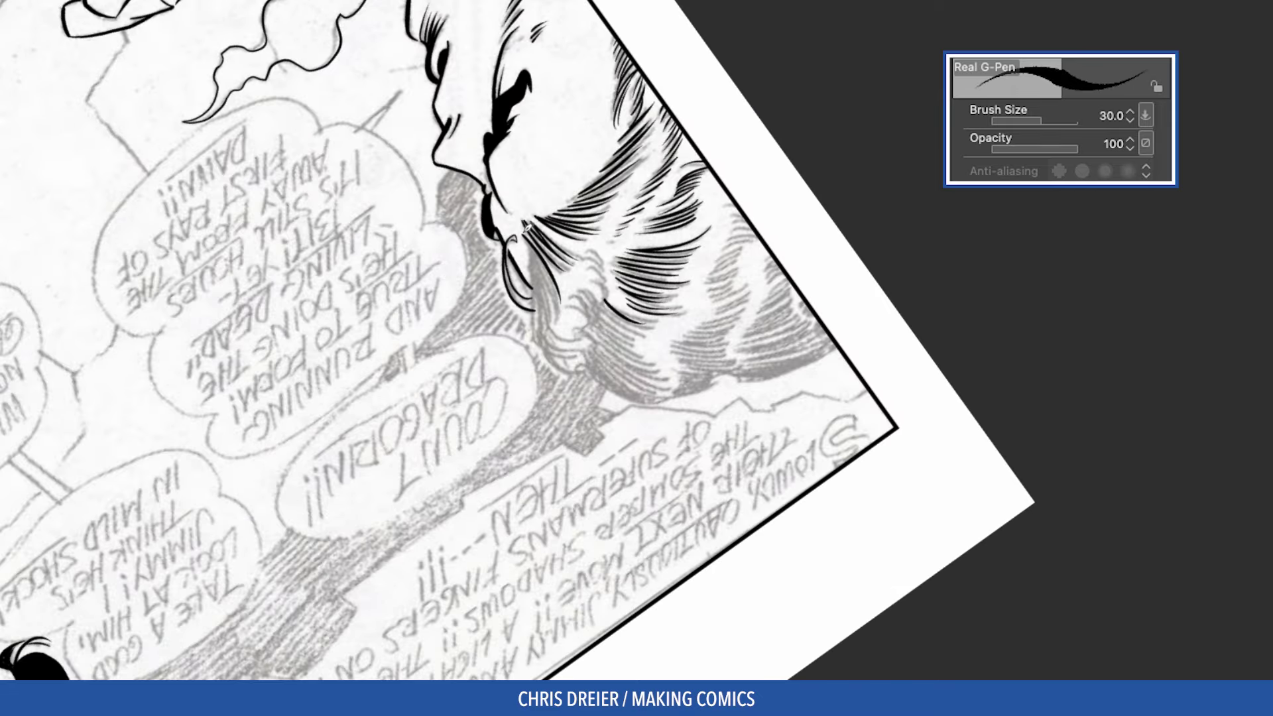
pyautogui.moveTo(528, 246)
pyautogui.mouseDown()
pyautogui.moveTo(536, 327)
pyautogui.moveTo(559, 303)
pyautogui.moveTo(562, 363)
pyautogui.moveTo(584, 358)
pyautogui.moveTo(592, 371)
pyautogui.mouseUp()
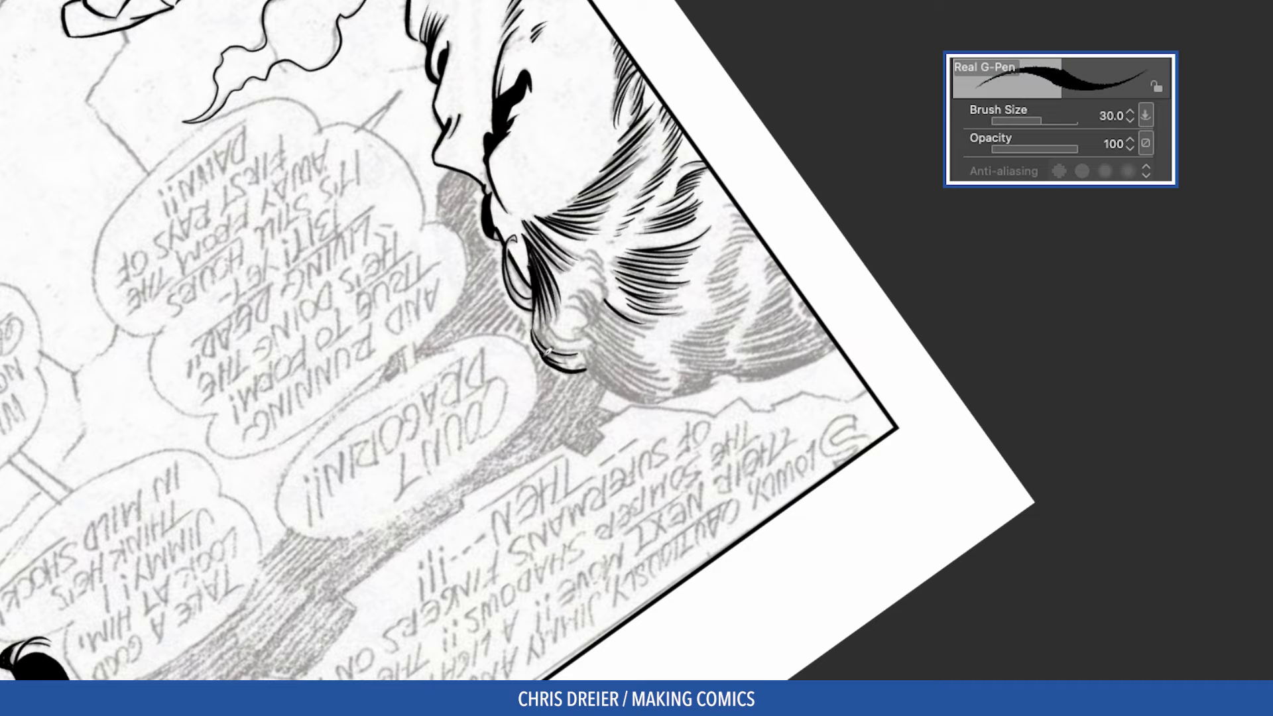
pyautogui.moveTo(535, 338); pyautogui.dragTo(573, 365)
pyautogui.moveTo(537, 304)
pyautogui.mouseDown()
pyautogui.moveTo(552, 343)
pyautogui.moveTo(591, 351)
pyautogui.mouseUp()
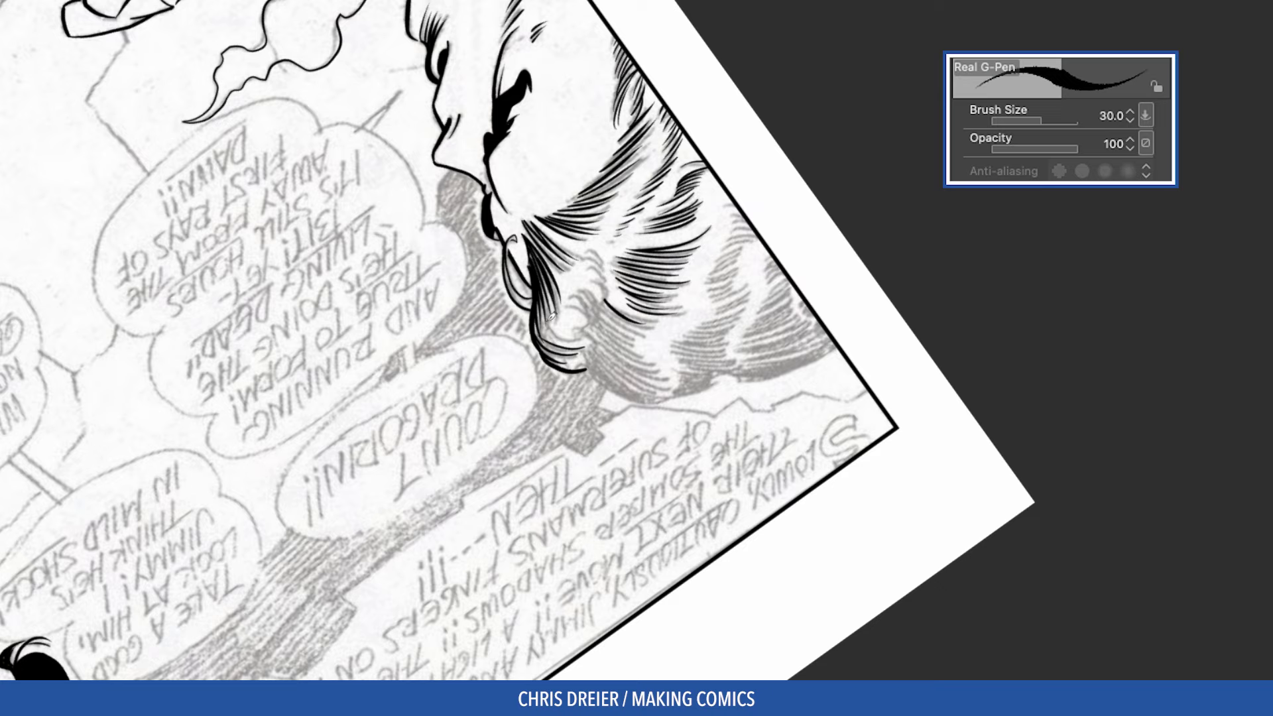
pyautogui.moveTo(567, 204)
pyautogui.mouseDown()
pyautogui.moveTo(592, 313)
pyautogui.moveTo(656, 427)
pyautogui.moveTo(776, 510)
pyautogui.mouseUp()
pyautogui.moveTo(565, 266); pyautogui.dragTo(566, 311)
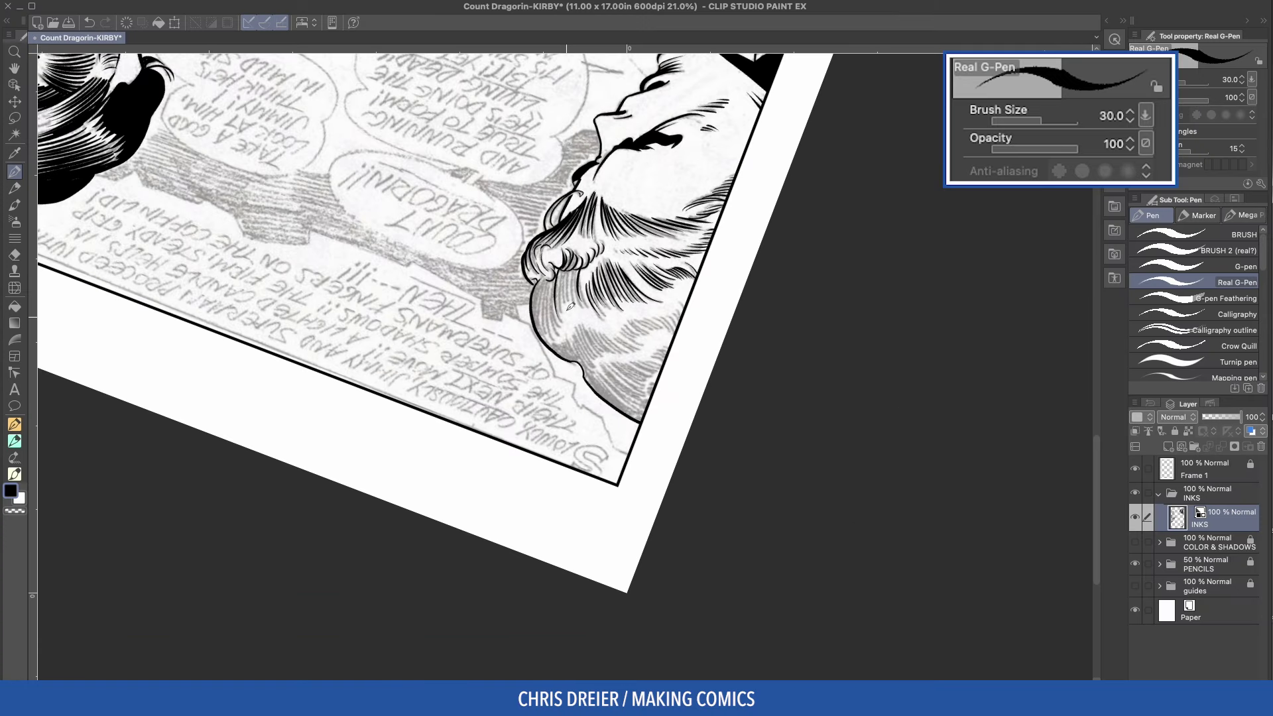
# Feather curved strokes inward from the outline of the man's crown to shade the upper hair
pyautogui.moveTo(576, 269); pyautogui.dragTo(575, 305)
pyautogui.moveTo(559, 270); pyautogui.dragTo(542, 336)
pyautogui.moveTo(545, 272)
pyautogui.mouseDown()
pyautogui.moveTo(539, 335)
pyautogui.moveTo(534, 318)
pyautogui.mouseUp()
pyautogui.moveTo(481, 331); pyautogui.dragTo(501, 306)
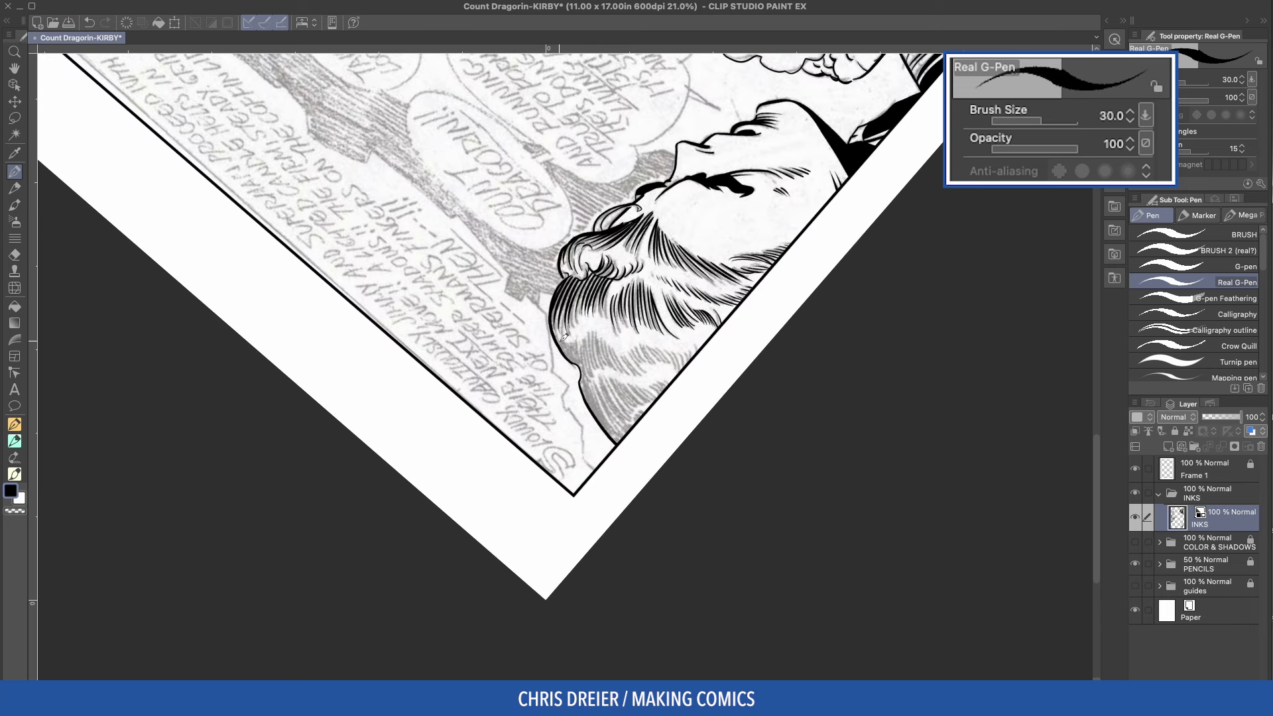
pyautogui.moveTo(578, 336); pyautogui.dragTo(581, 376)
pyautogui.moveTo(586, 331)
pyautogui.mouseDown()
pyautogui.moveTo(595, 367)
pyautogui.moveTo(624, 376)
pyautogui.mouseUp()
pyautogui.moveTo(630, 343); pyautogui.dragTo(639, 376)
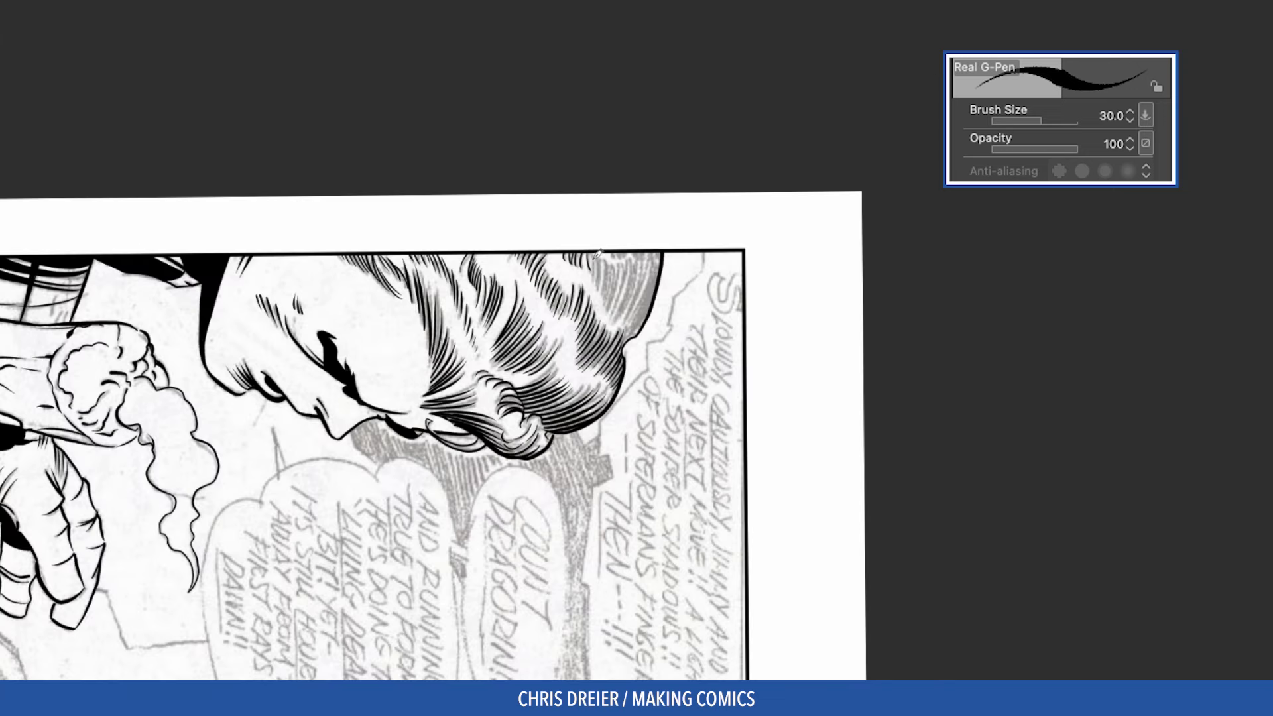
# Fill the back of the man's head with dense tapered hair strokes running from the panel border
pyautogui.moveTo(594, 258); pyautogui.dragTo(609, 304)
pyautogui.moveTo(620, 261); pyautogui.dragTo(620, 326)
pyautogui.moveTo(640, 257); pyautogui.dragTo(634, 335)
pyautogui.moveTo(649, 252); pyautogui.dragTo(662, 335)
pyautogui.moveTo(665, 249); pyautogui.dragTo(669, 340)
pyautogui.moveTo(653, 239); pyautogui.dragTo(667, 338)
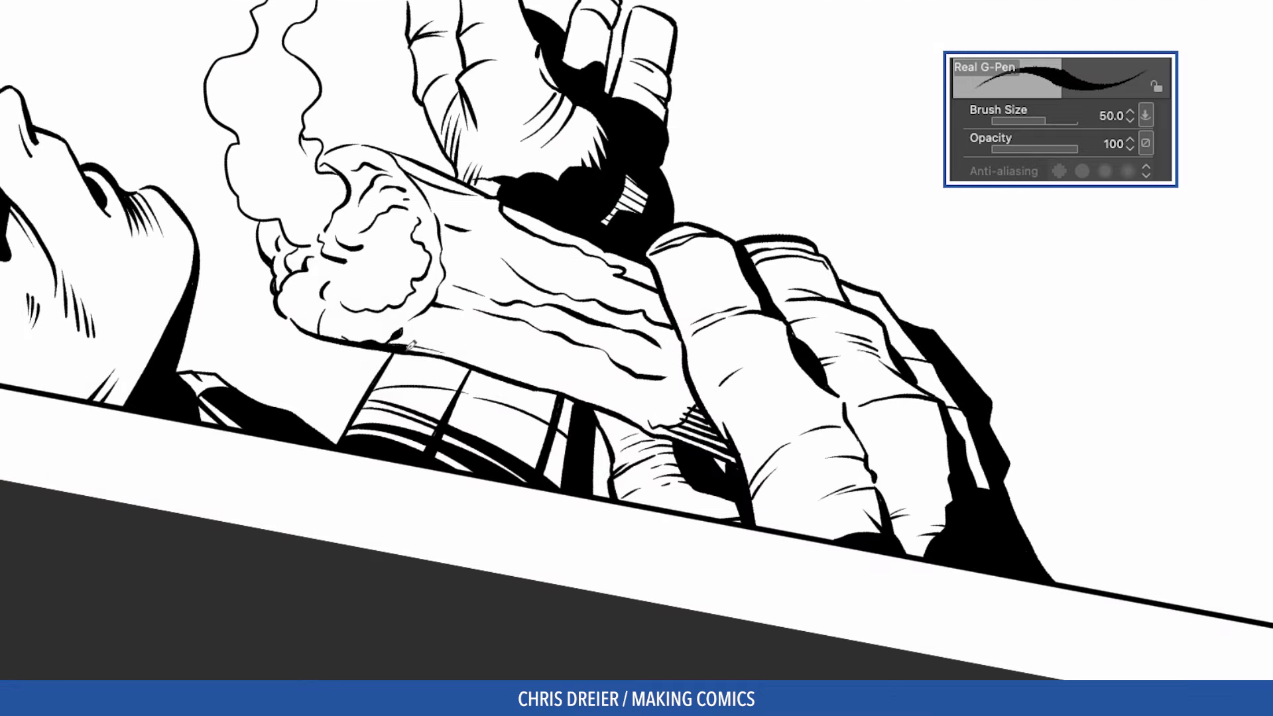
# Thicken the candle's side outlines with brush size 50 and hatch the edges of the melted wax pool at size 30
pyautogui.moveTo(403, 340); pyautogui.dragTo(670, 434)
pyautogui.moveTo(353, 137); pyautogui.dragTo(477, 194)
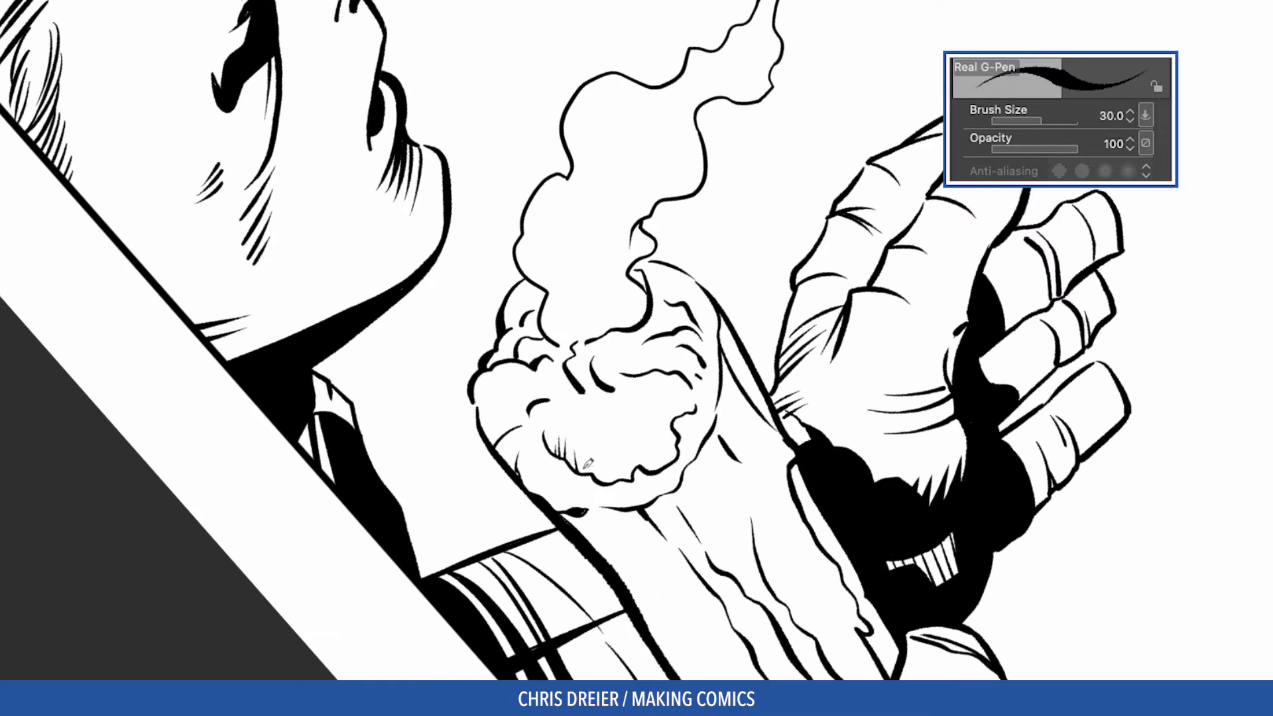
pyautogui.moveTo(589, 455)
pyautogui.mouseDown()
pyautogui.moveTo(598, 476)
pyautogui.moveTo(621, 480)
pyautogui.moveTo(671, 466)
pyautogui.mouseUp()
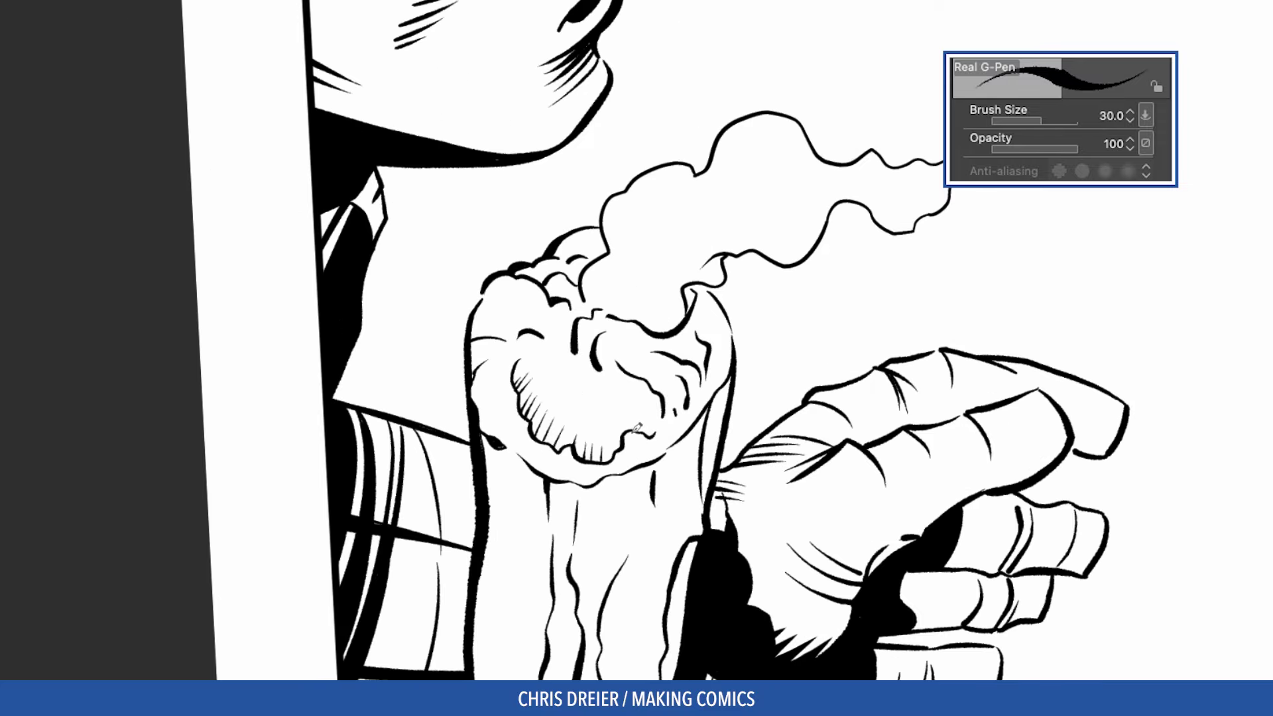
pyautogui.moveTo(626, 394); pyautogui.dragTo(633, 427)
pyautogui.moveTo(633, 395); pyautogui.dragTo(647, 431)
pyautogui.moveTo(647, 398); pyautogui.dragTo(652, 432)
pyautogui.moveTo(704, 364)
pyautogui.mouseDown()
pyautogui.moveTo(687, 341)
pyautogui.moveTo(674, 404)
pyautogui.mouseUp()
pyautogui.moveTo(385, 331); pyautogui.dragTo(541, 592)
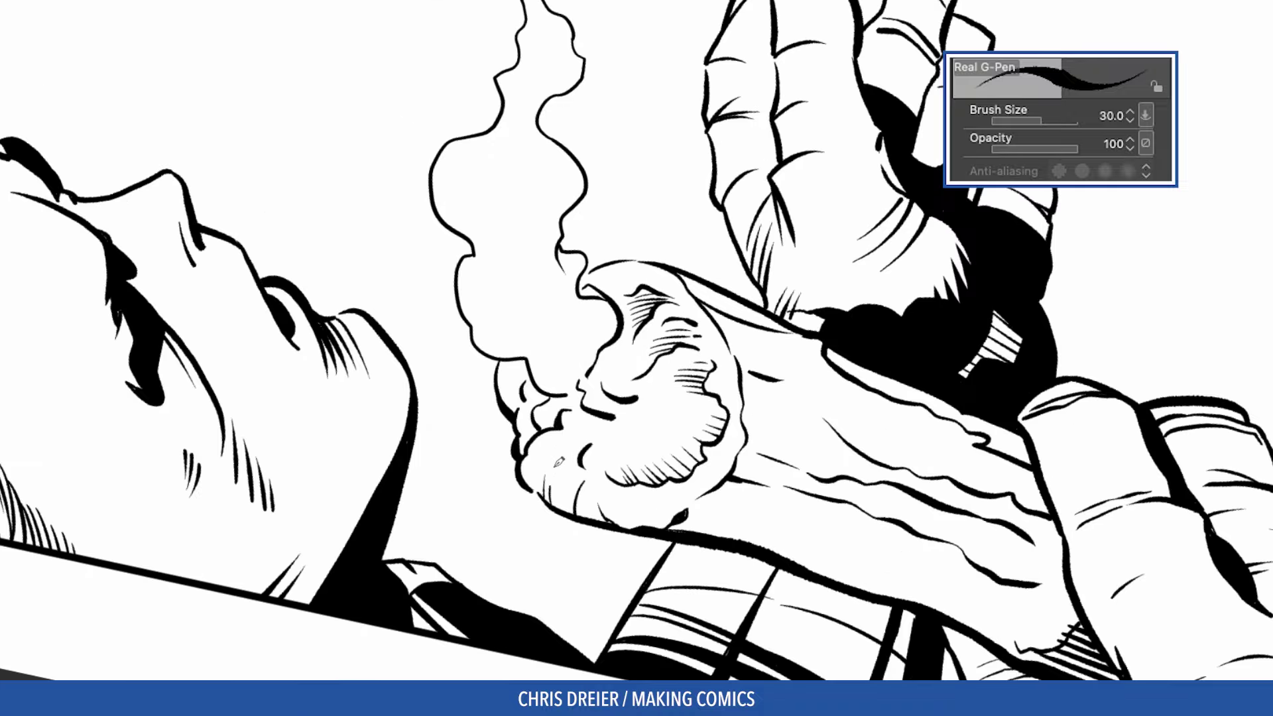
# Add short hatch lines to the candle's outer wax rim and to the folds beside the smoke
pyautogui.moveTo(558, 474); pyautogui.dragTo(552, 507)
pyautogui.moveTo(567, 489); pyautogui.dragTo(565, 510)
pyautogui.moveTo(382, 412); pyautogui.dragTo(672, 492)
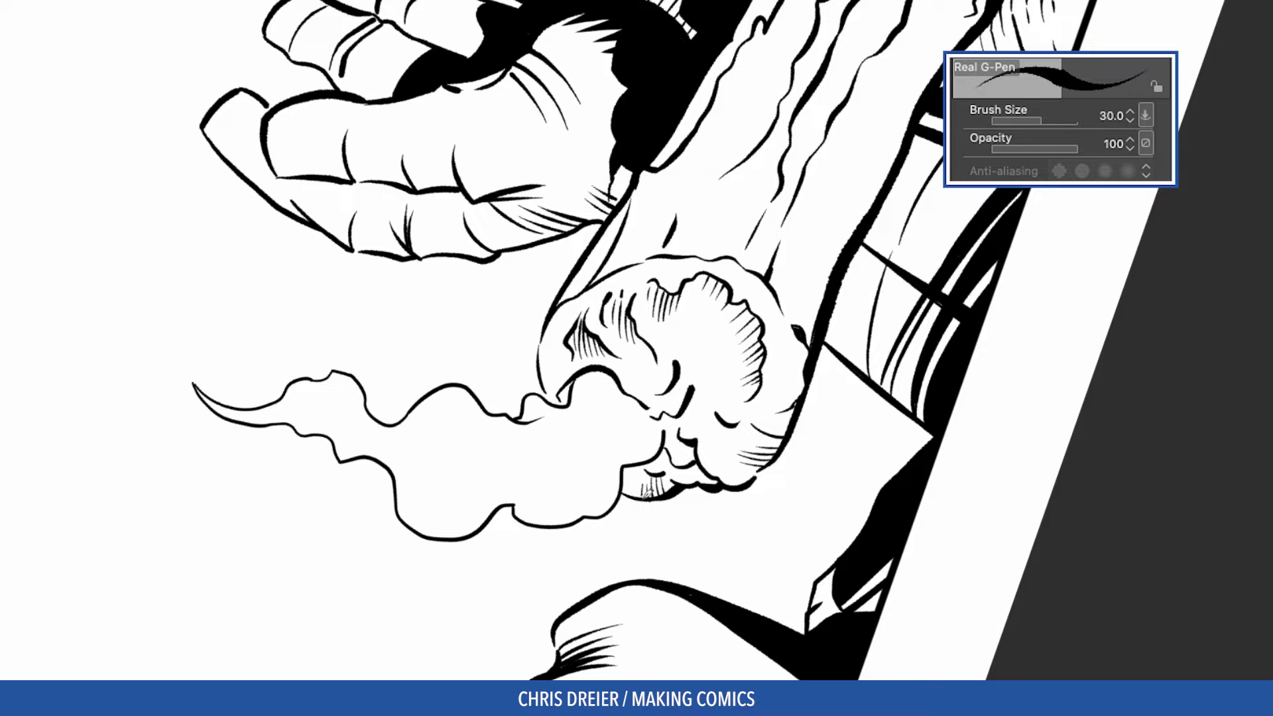
pyautogui.moveTo(440, 362); pyautogui.dragTo(521, 204)
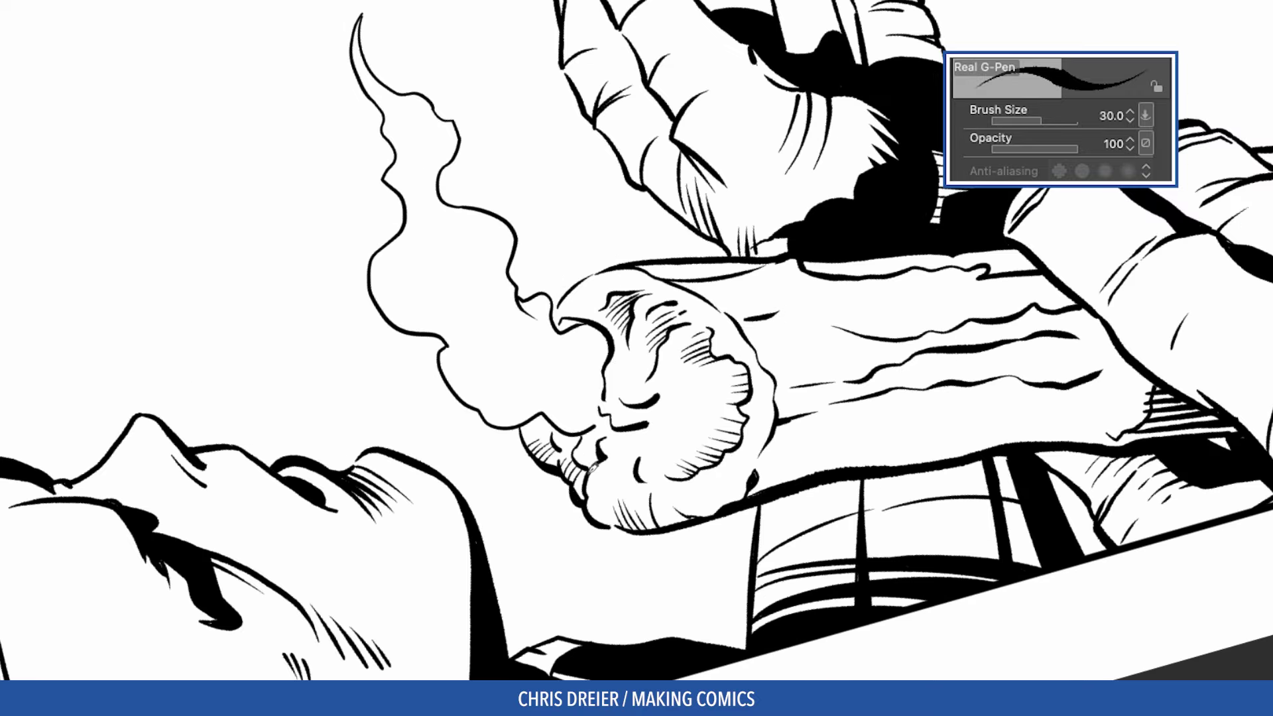
pyautogui.moveTo(392, 438); pyautogui.dragTo(527, 126)
pyautogui.moveTo(607, 354); pyautogui.dragTo(619, 382)
pyautogui.moveTo(610, 332); pyautogui.dragTo(641, 319)
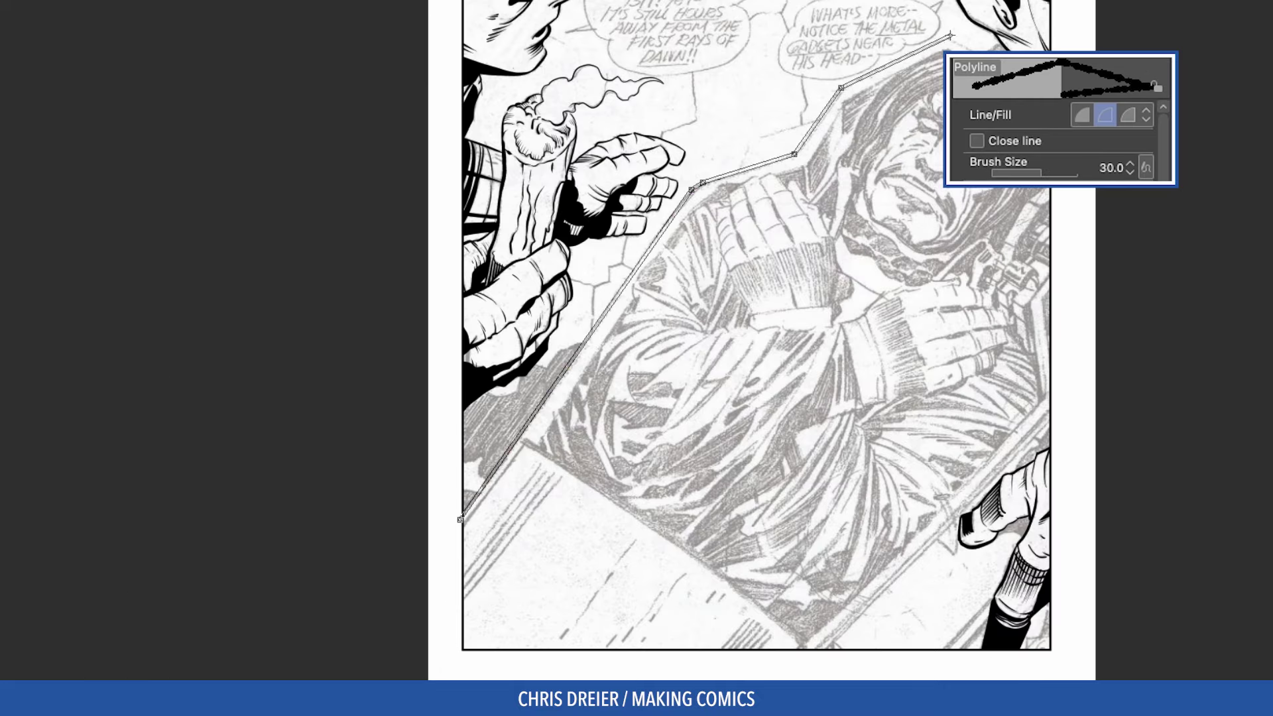
# Ink the coffin's outer edge as a polyline at brush size 30, continuing around the panel's lower-left corner and bottom border
pyautogui.scroll(-3, 795, 332)
pyautogui.click(494, 354)
pyautogui.click(492, 502)
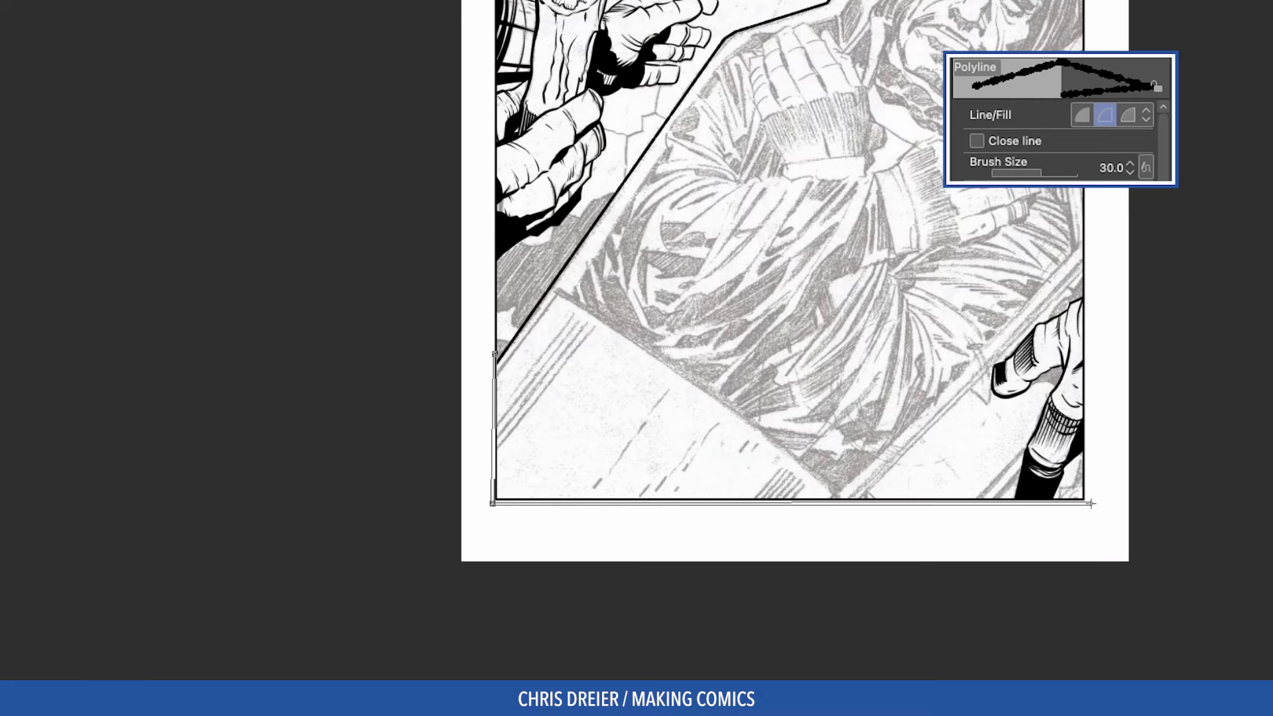
pyautogui.doubleClick(1090, 504)
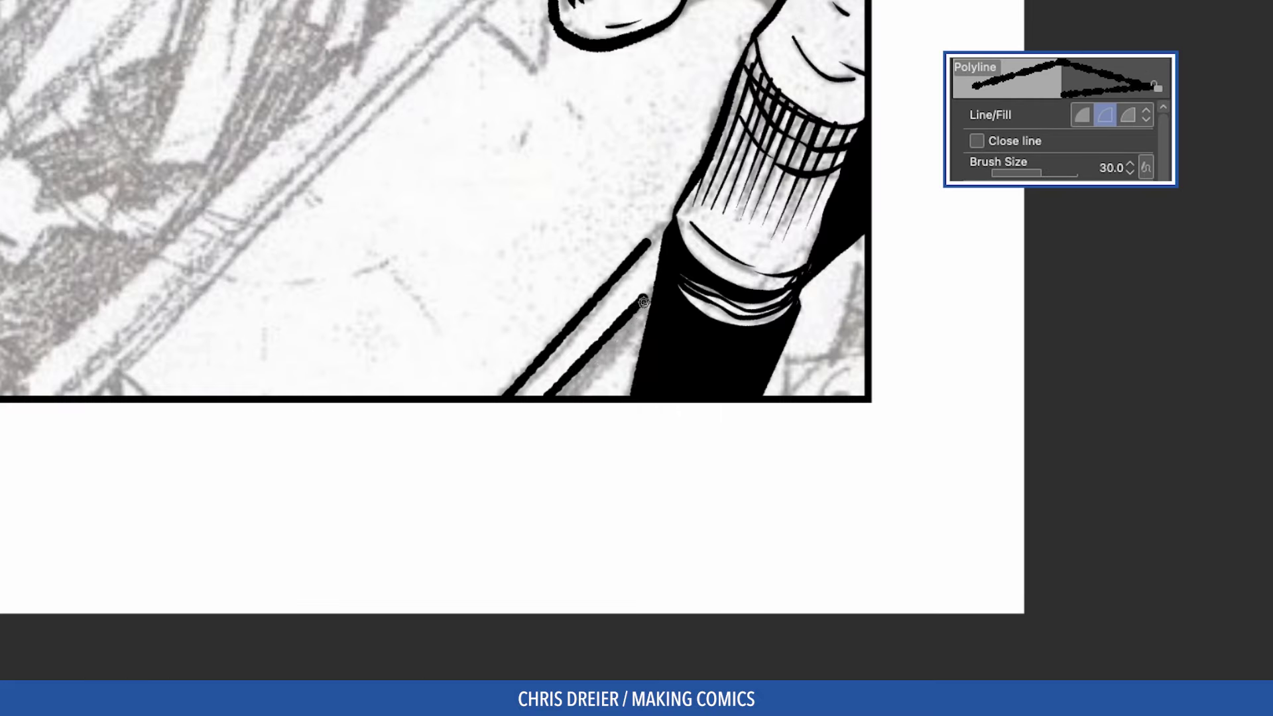
# Ink the straight coffin edge beside the dark boot with the Polyline tool and thicken it with the Real G-Pen
pyautogui.click(545, 395)
pyautogui.doubleClick(646, 296)
pyautogui.press('p')
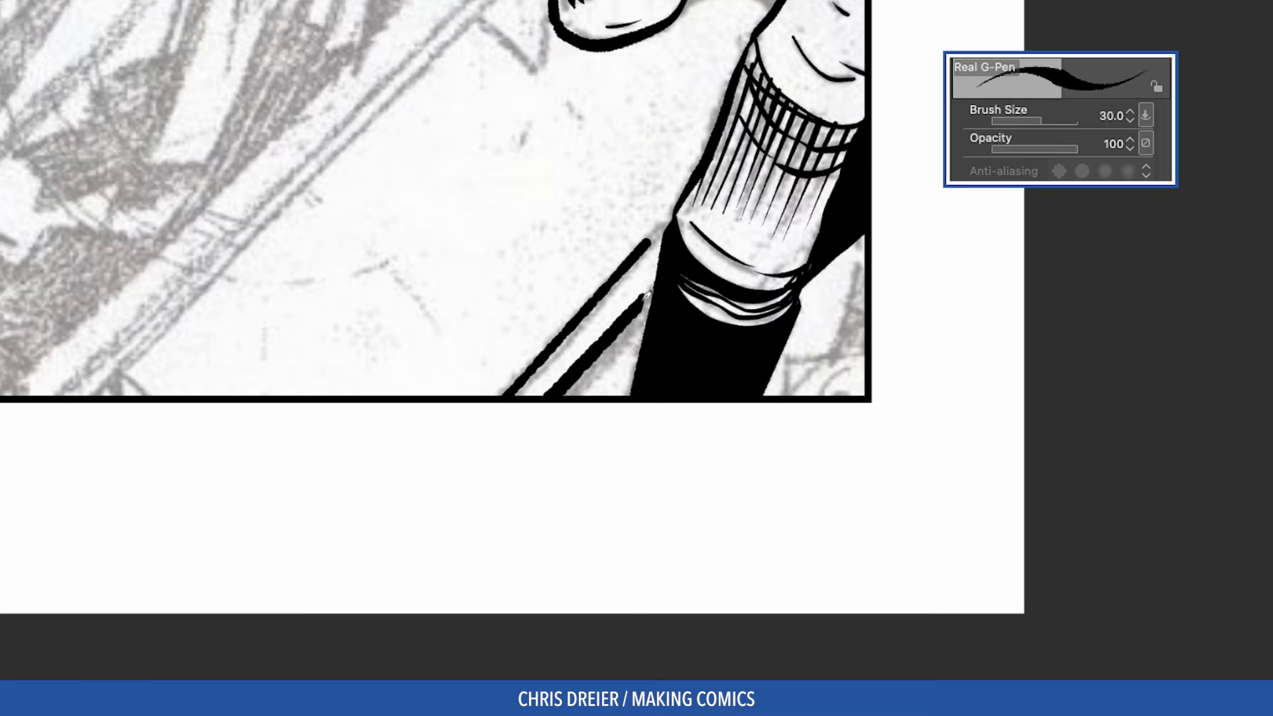
pyautogui.moveTo(647, 297); pyautogui.dragTo(545, 396)
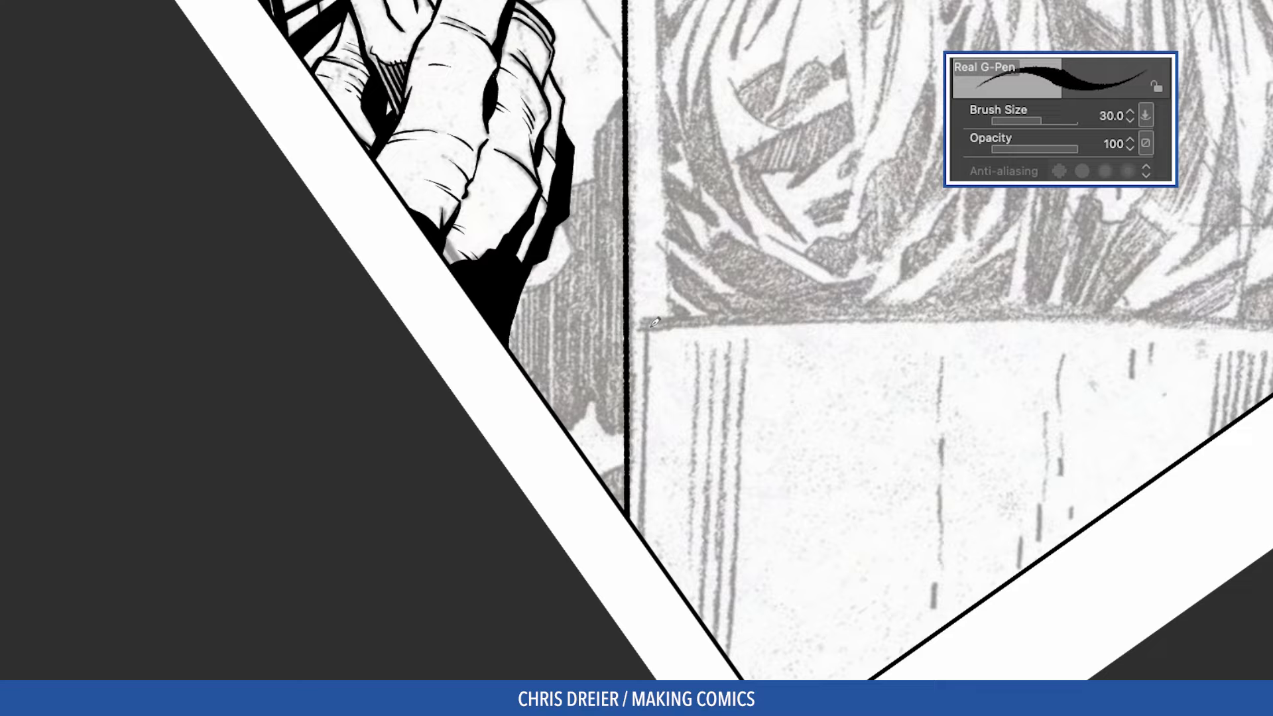
# Ink the coffin's inner edge line next to the lid and thicken the outer edge with the Real G-Pen at size 30
pyautogui.moveTo(644, 320); pyautogui.dragTo(642, 527)
pyautogui.moveTo(622, 508); pyautogui.dragTo(628, 605)
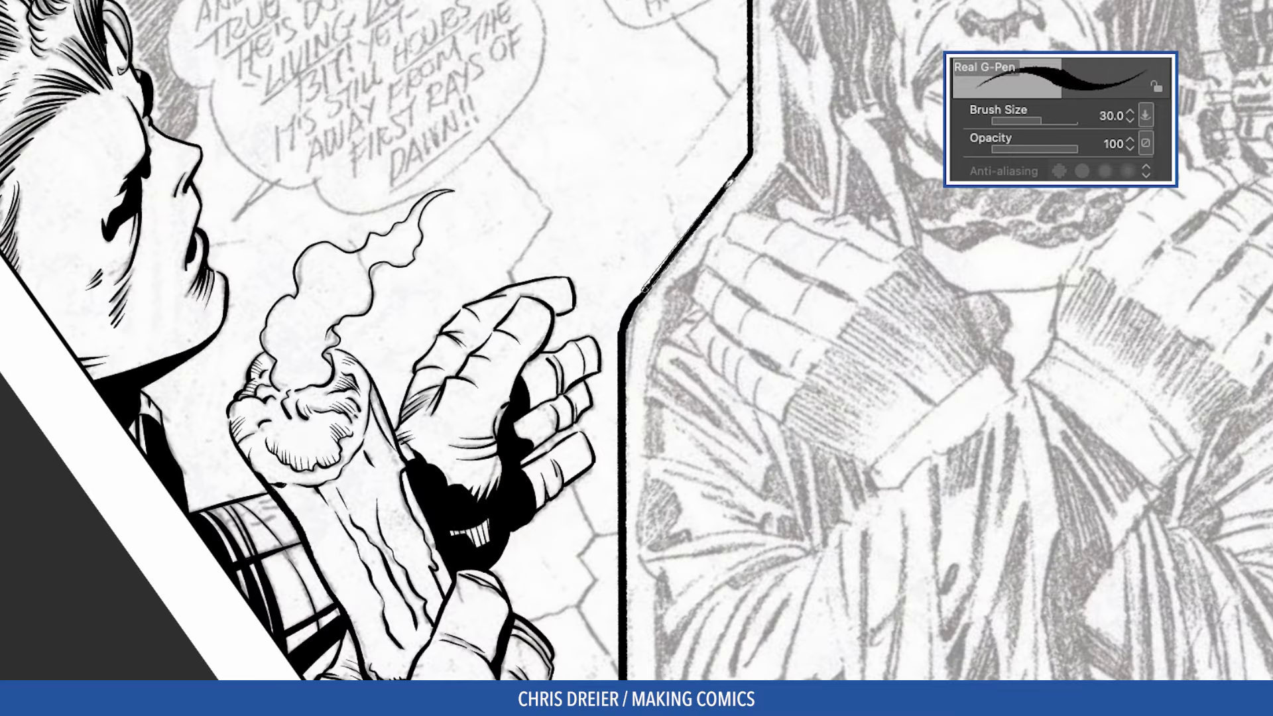
pyautogui.moveTo(868, 106); pyautogui.dragTo(925, 277)
pyautogui.scroll(2, 925, 277)
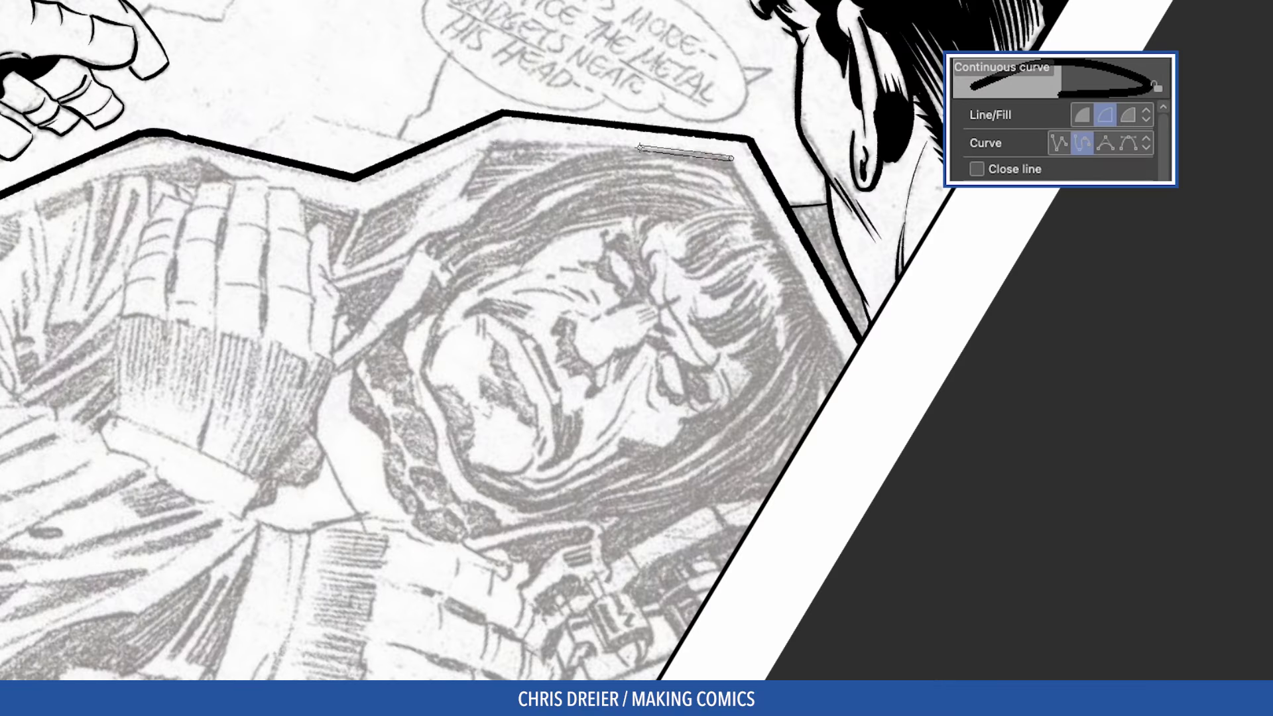
# Ink the coffin's inner rim around the hooded head and the narrow angular lining beside the hood with Continuous curve
pyautogui.click(698, 142)
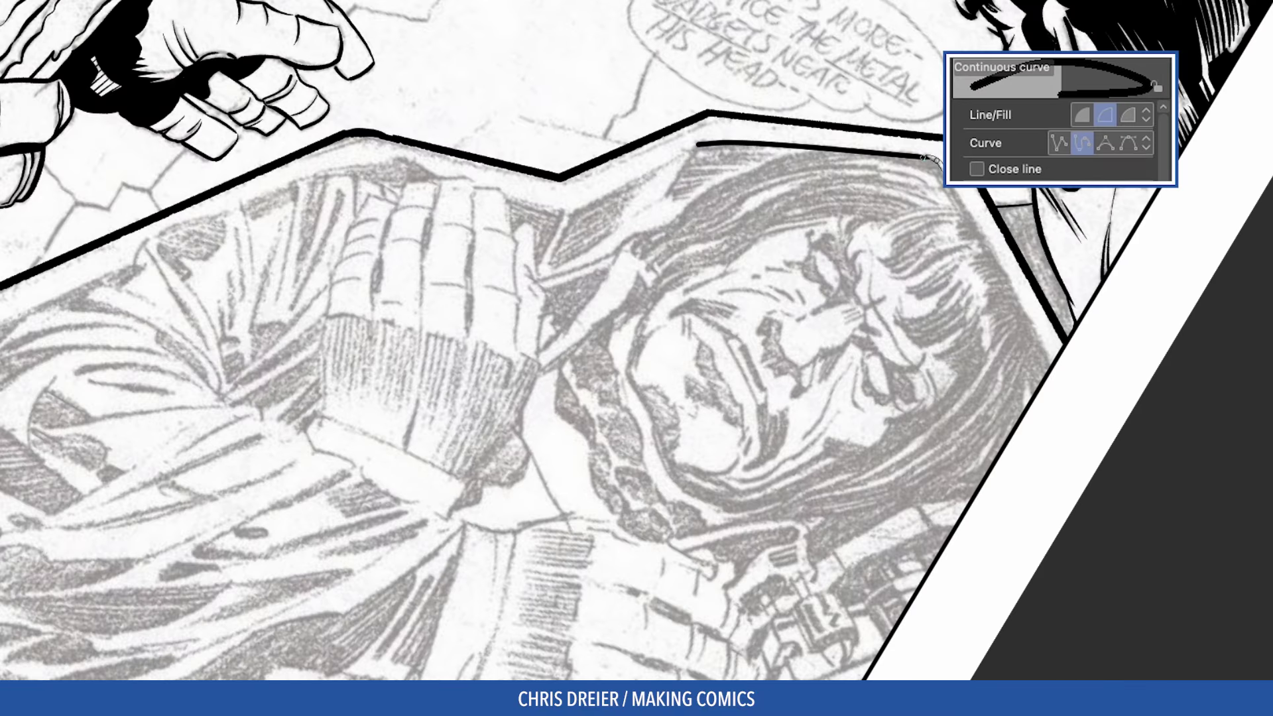
pyautogui.click(481, 187)
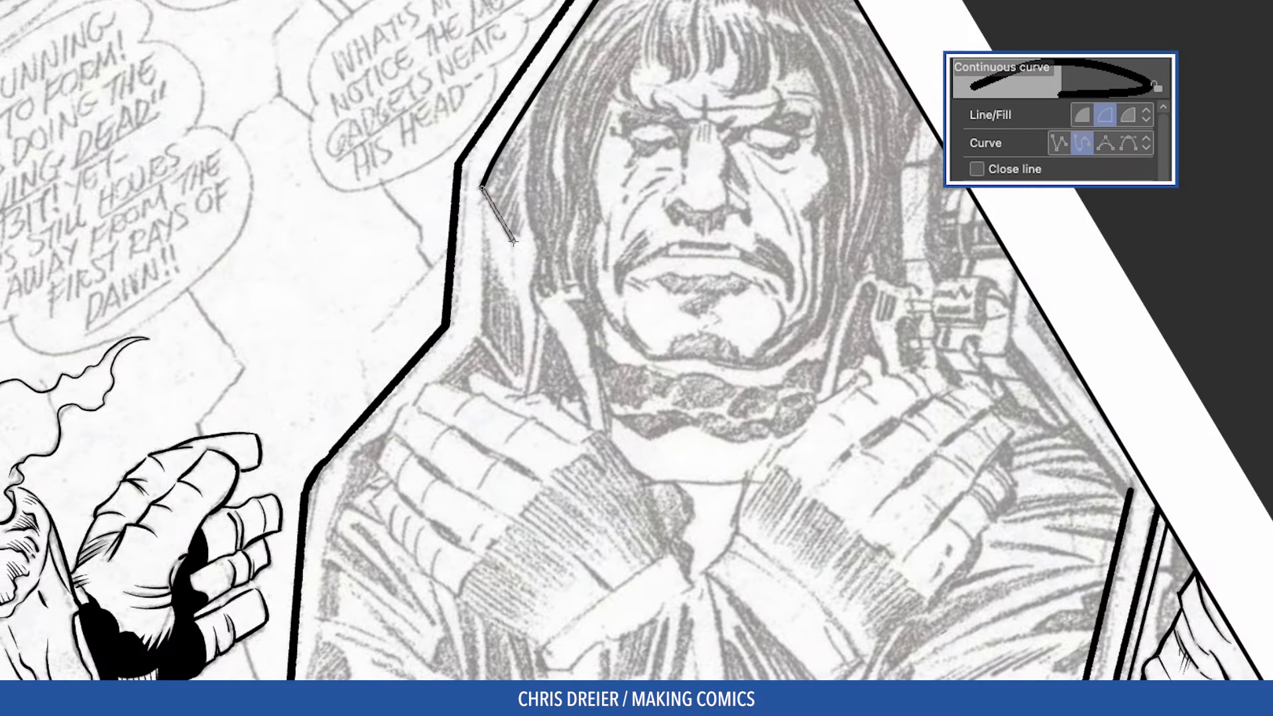
pyautogui.click(516, 241)
pyautogui.click(520, 381)
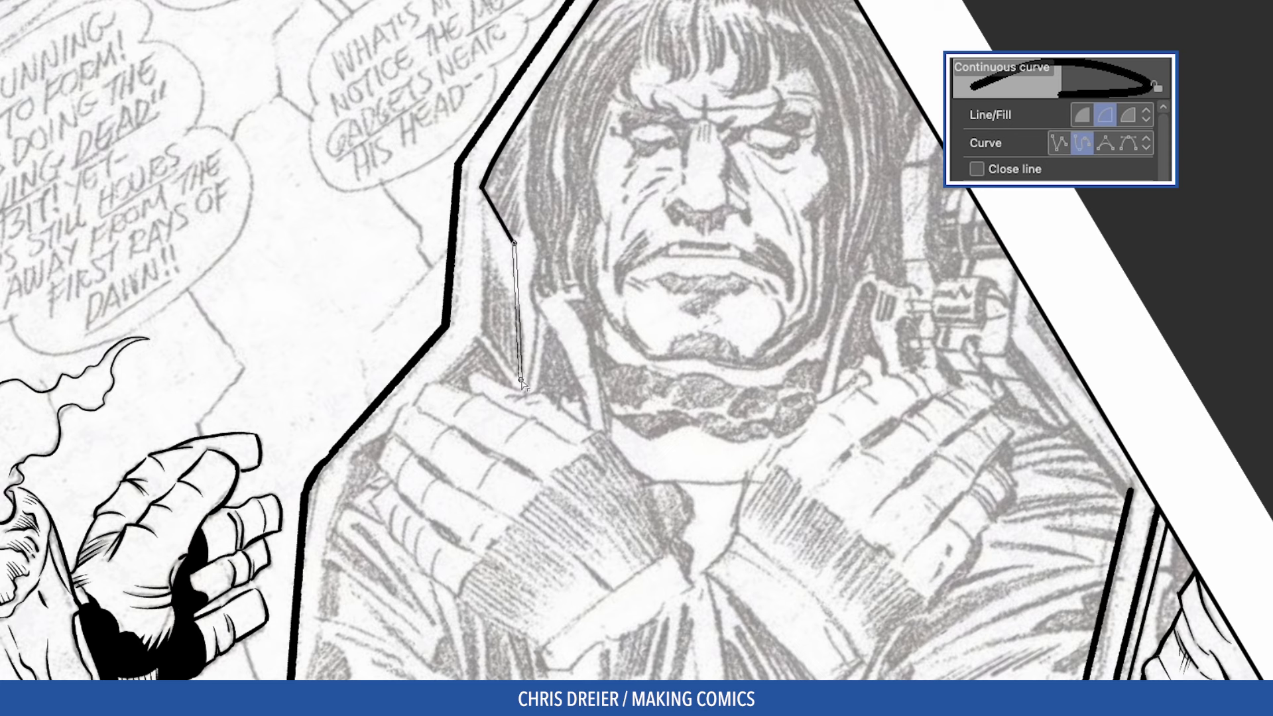
pyautogui.click(482, 329)
pyautogui.click(480, 192)
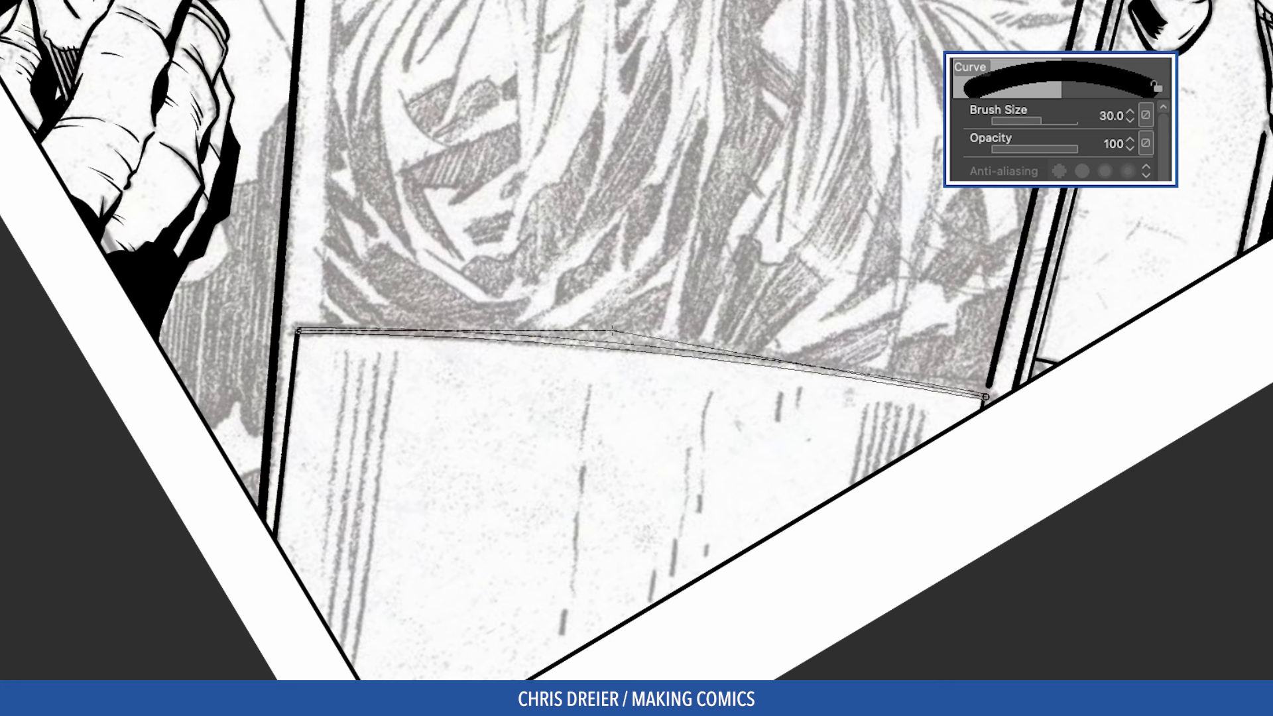
# Ink the arched lid edge with a size 30 curve and the inner rim details with a size 17 polyline
pyautogui.click(989, 392)
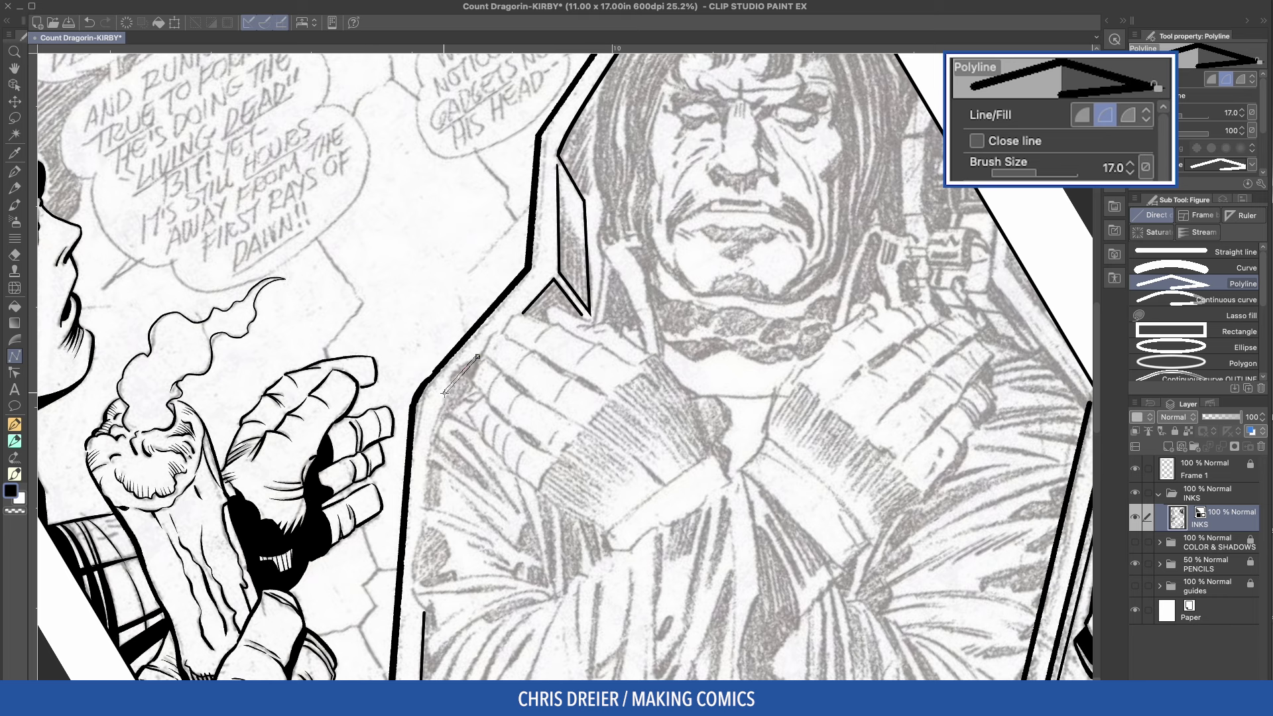
pyautogui.click(825, 114)
pyautogui.click(815, 197)
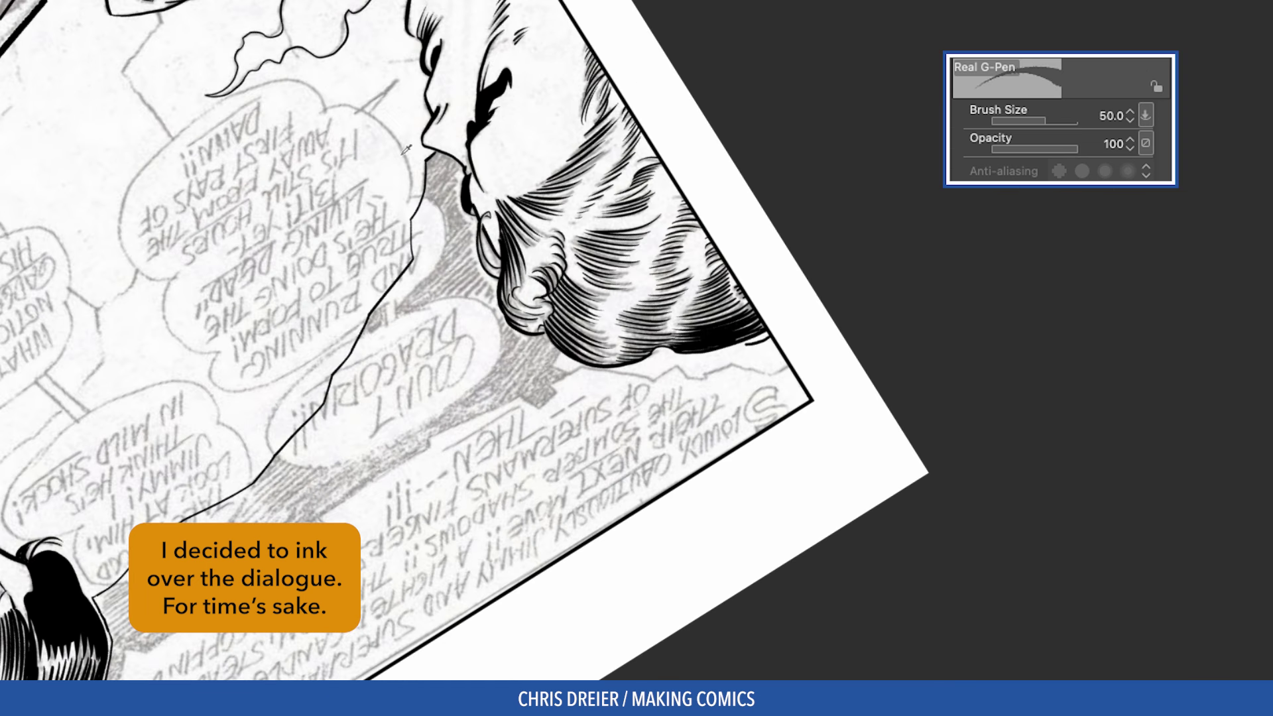
# Ink the jagged wall edge and the stone cracks across the speech balloons with the Real G-Pen at sizes 50 and 40
pyautogui.moveTo(429, 157)
pyautogui.mouseDown()
pyautogui.moveTo(504, 322)
pyautogui.moveTo(596, 370)
pyautogui.moveTo(678, 356)
pyautogui.moveTo(754, 320)
pyautogui.mouseUp()
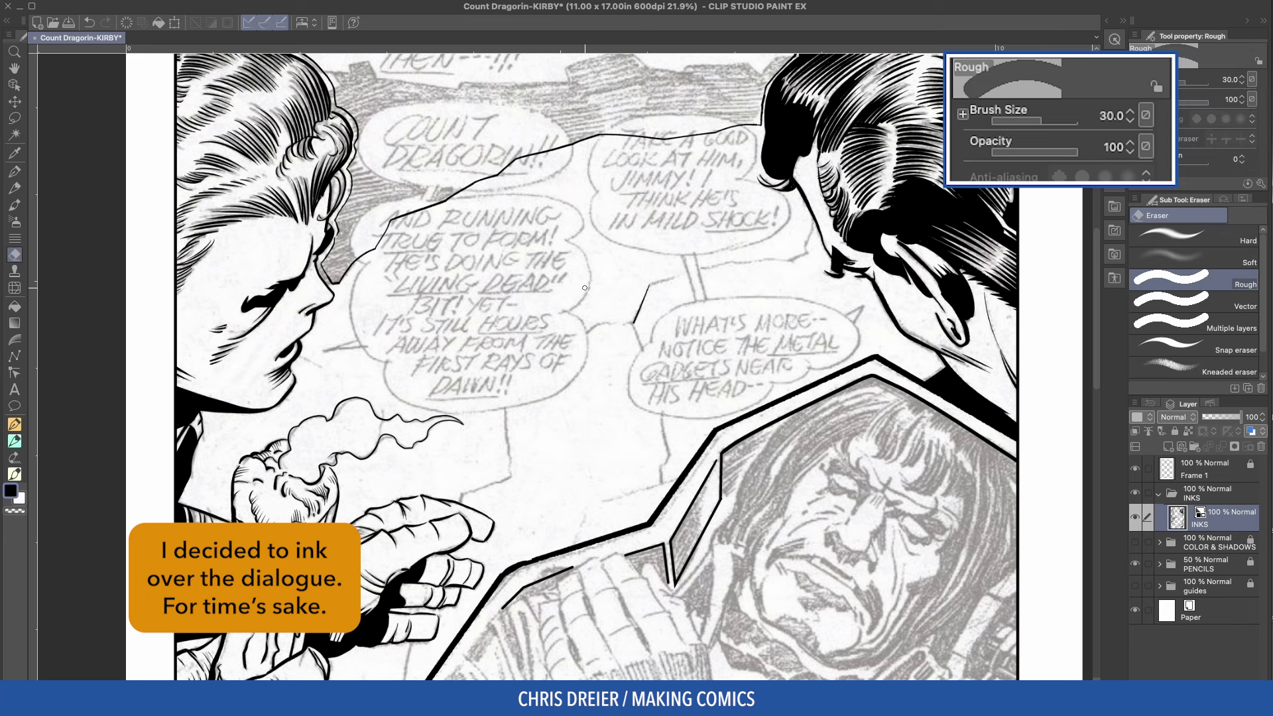
pyautogui.moveTo(501, 409)
pyautogui.mouseDown()
pyautogui.moveTo(494, 358)
pyautogui.moveTo(502, 370)
pyautogui.moveTo(581, 336)
pyautogui.mouseUp()
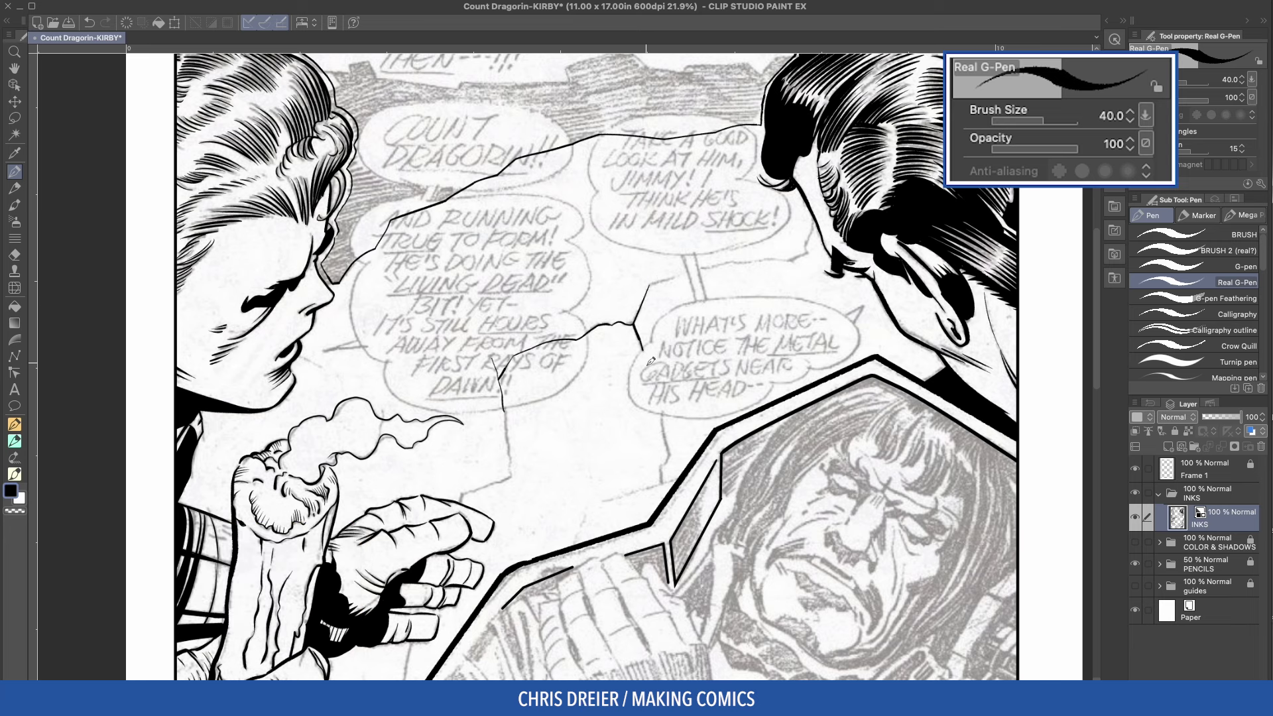
pyautogui.moveTo(648, 365)
pyautogui.mouseDown()
pyautogui.moveTo(665, 413)
pyautogui.moveTo(660, 484)
pyautogui.mouseUp()
pyautogui.moveTo(551, 352); pyautogui.dragTo(580, 406)
pyautogui.moveTo(410, 336); pyautogui.dragTo(538, 396)
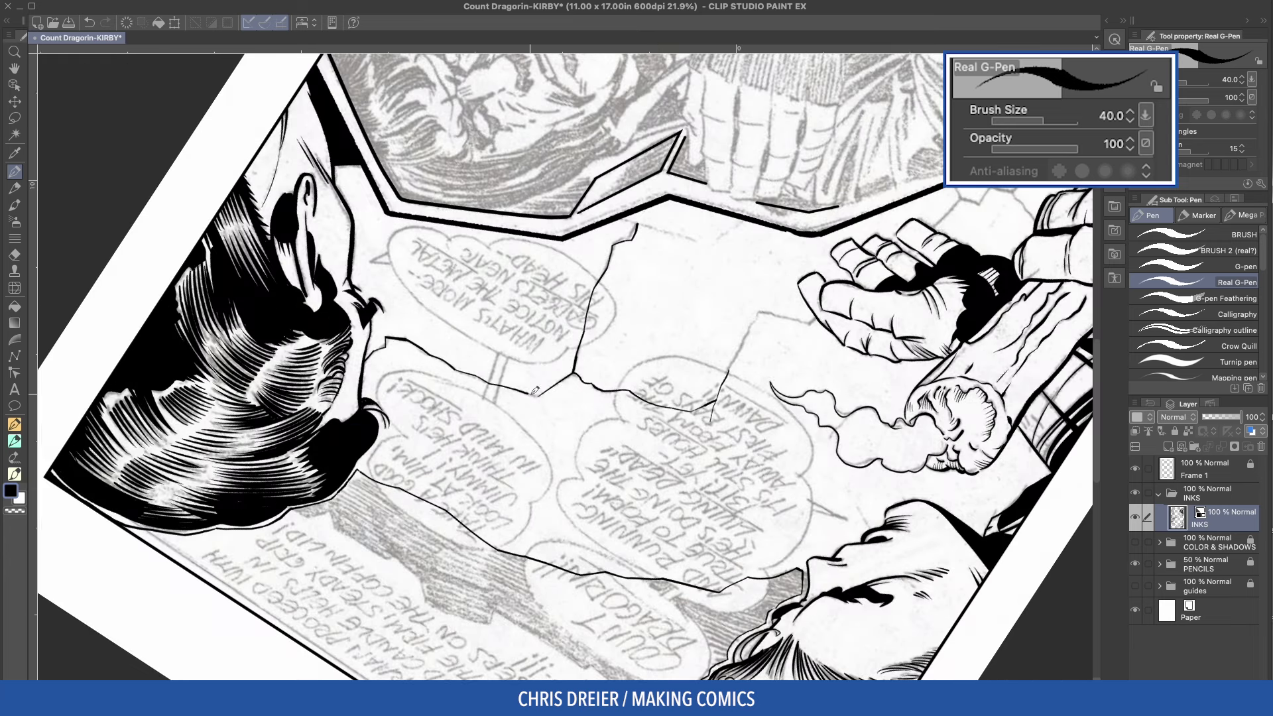
# Erase the stray line by the coffin edge and ink the stone crack from the balloons toward the raised hand at size 40
pyautogui.scroll(2, 575, 259)
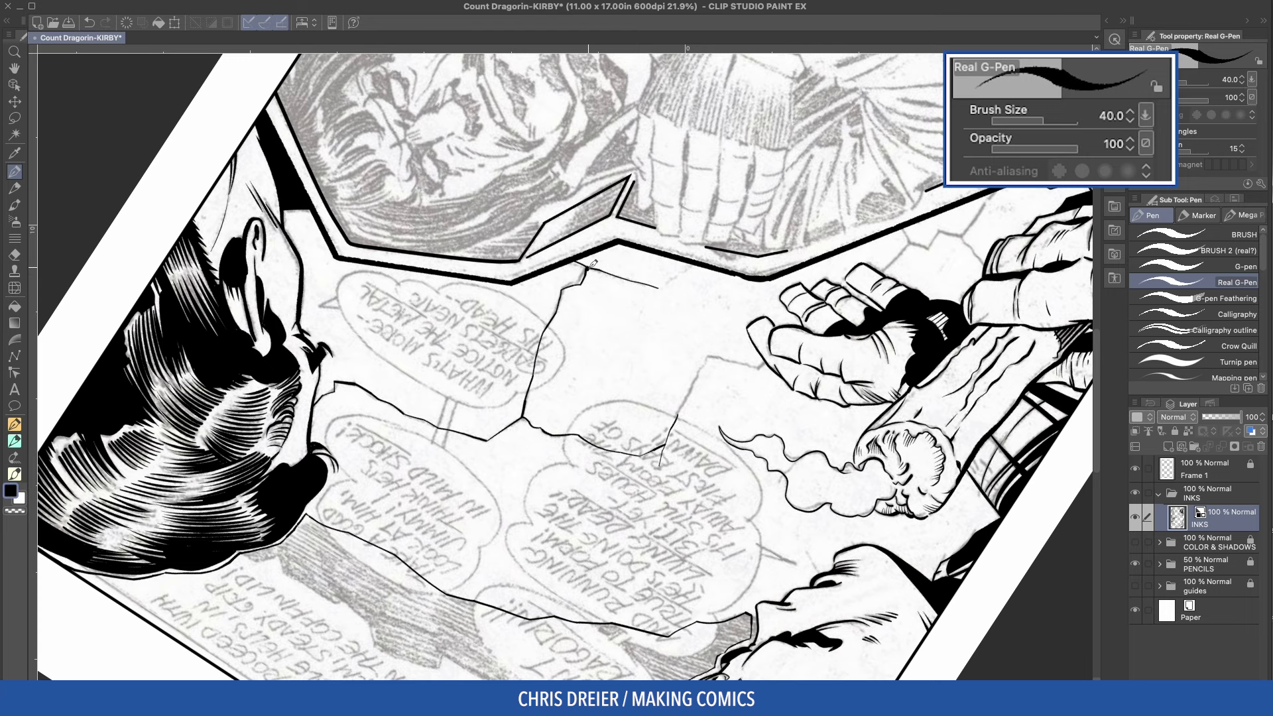
pyautogui.press('e')
pyautogui.moveTo(590, 267); pyautogui.dragTo(735, 308)
pyautogui.press('p')
pyautogui.moveTo(685, 397); pyautogui.dragTo(622, 352)
pyautogui.moveTo(621, 352); pyautogui.dragTo(610, 376)
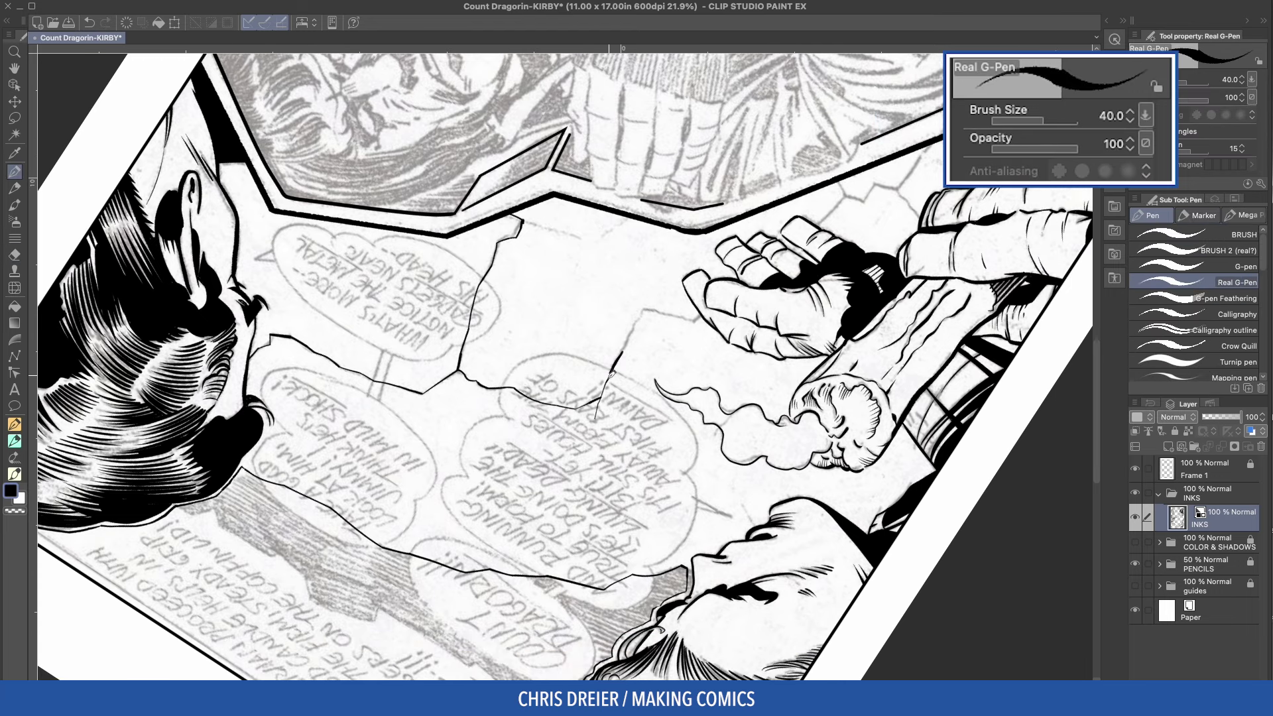
pyautogui.moveTo(643, 307); pyautogui.dragTo(697, 319)
pyautogui.moveTo(811, 240); pyautogui.dragTo(670, 331)
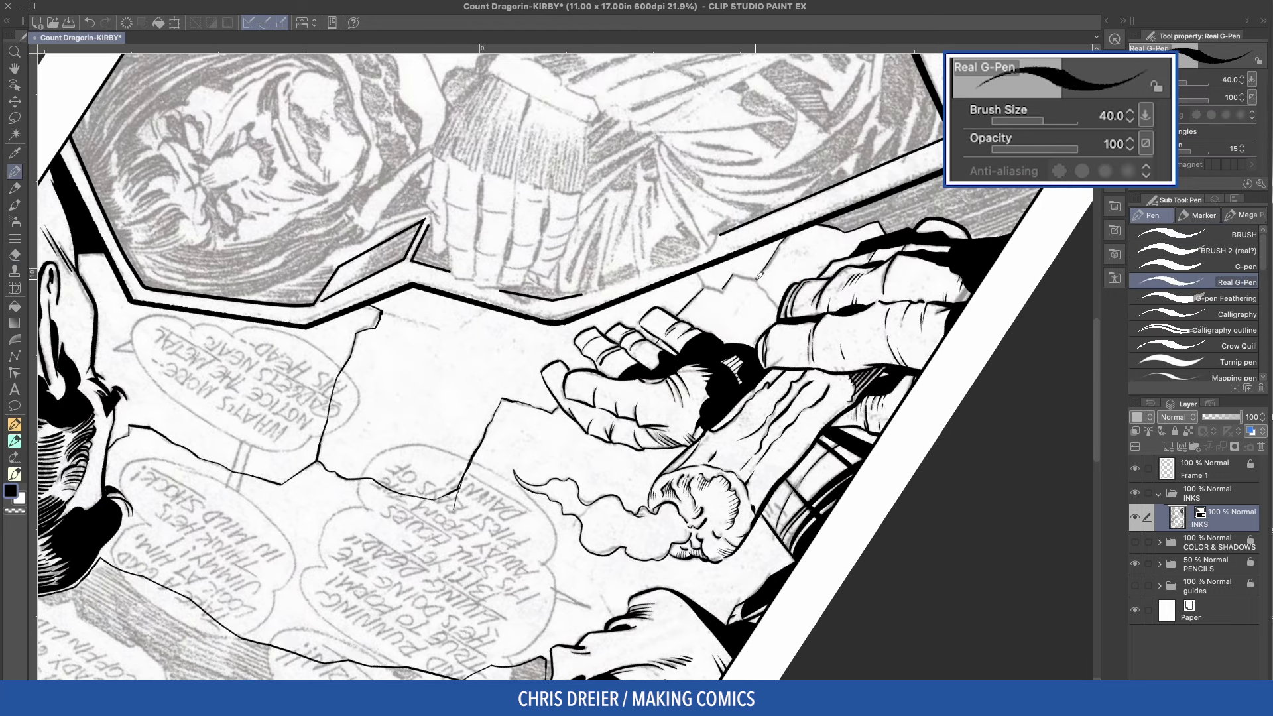
# Ink the remaining stone cracks around the raised hand and along the wall edge near the candle bearer's face at size 40
pyautogui.moveTo(758, 276); pyautogui.dragTo(726, 502)
pyautogui.moveTo(702, 478); pyautogui.dragTo(700, 458)
pyautogui.moveTo(728, 505); pyautogui.dragTo(713, 535)
pyautogui.moveTo(713, 535)
pyautogui.mouseDown()
pyautogui.moveTo(608, 360)
pyautogui.moveTo(913, 563)
pyautogui.mouseUp()
pyautogui.moveTo(592, 339); pyautogui.dragTo(610, 355)
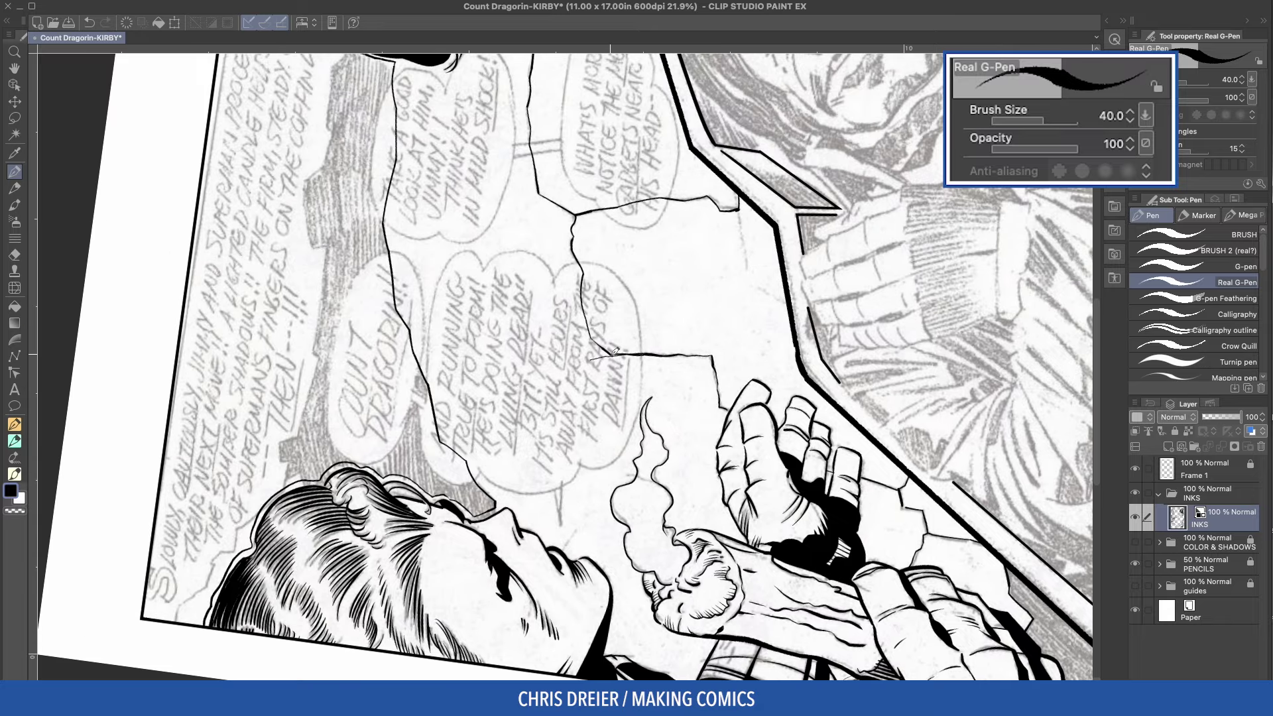
pyautogui.moveTo(425, 375)
pyautogui.mouseDown()
pyautogui.moveTo(498, 434)
pyautogui.moveTo(560, 406)
pyautogui.mouseUp()
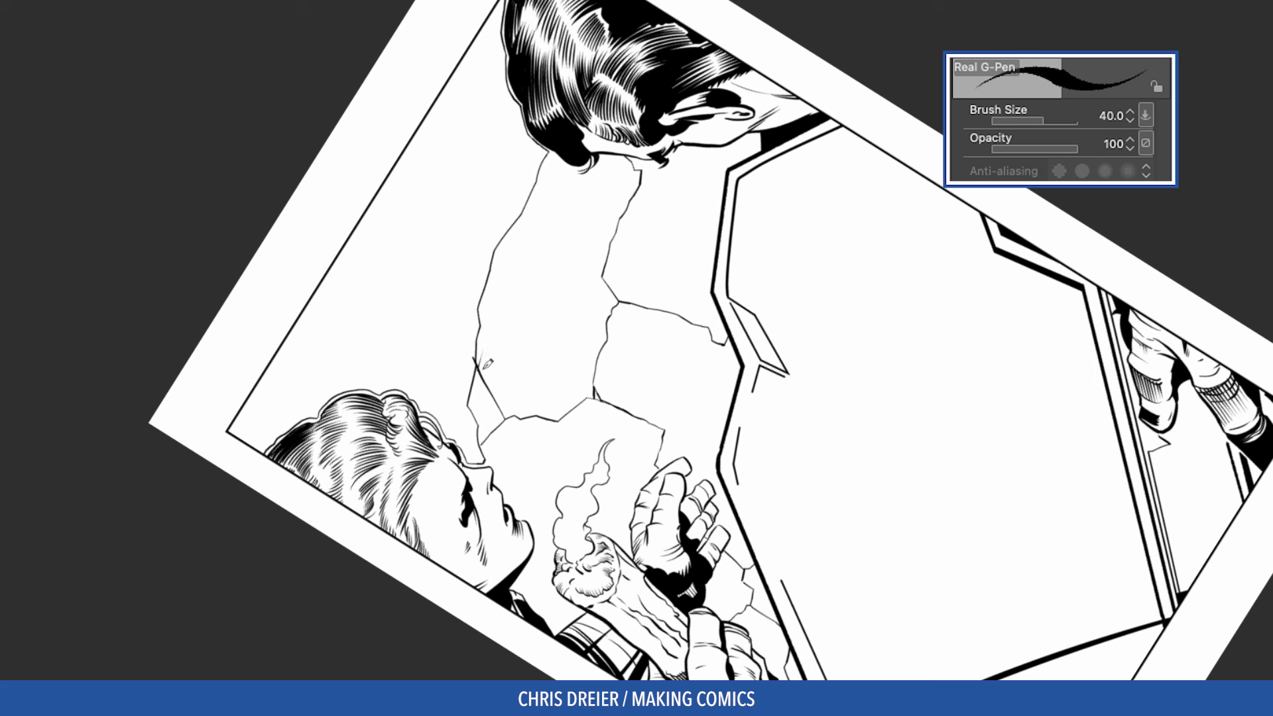
# Hatch short shading strokes along the corners and cracks of the wall stones with the Real G-Pen at size 25
pyautogui.moveTo(493, 373); pyautogui.dragTo(498, 390)
pyautogui.moveTo(625, 260); pyautogui.dragTo(609, 286)
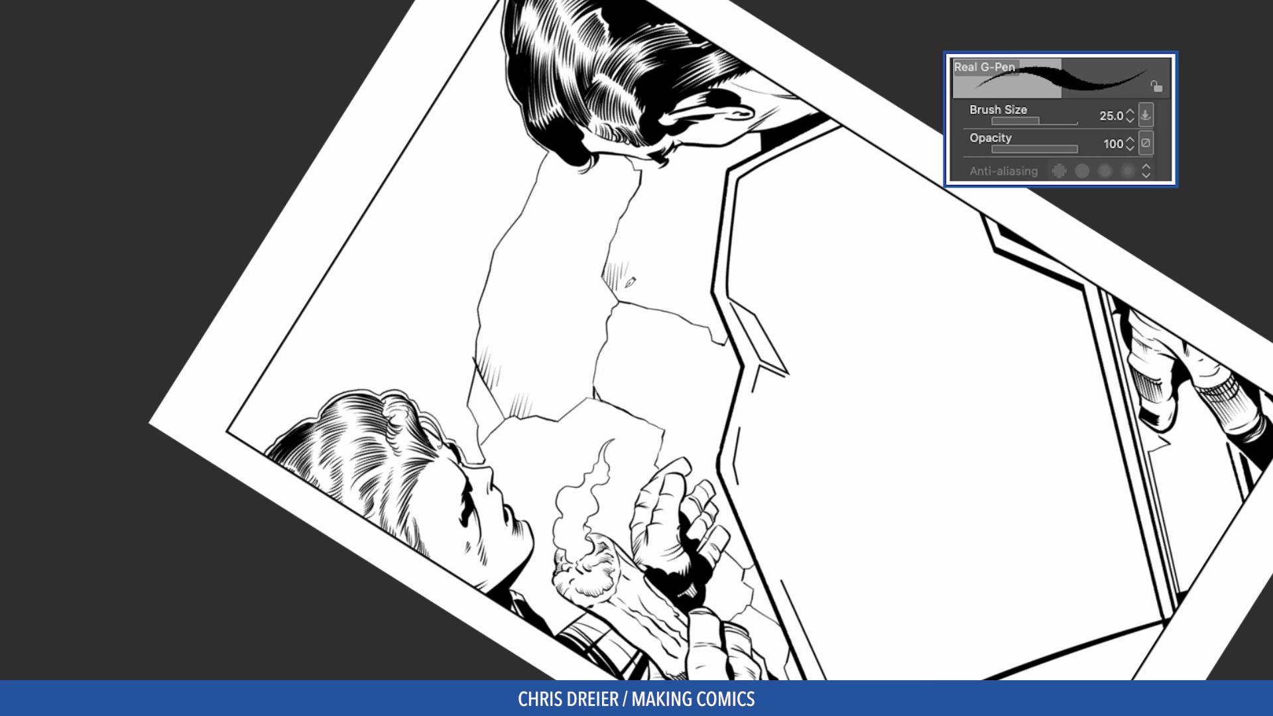
pyautogui.moveTo(611, 364); pyautogui.dragTo(597, 396)
pyautogui.moveTo(712, 607); pyautogui.dragTo(669, 497)
pyautogui.moveTo(693, 453)
pyautogui.mouseDown()
pyautogui.moveTo(700, 425)
pyautogui.moveTo(711, 427)
pyautogui.mouseUp()
pyautogui.moveTo(694, 500); pyautogui.dragTo(686, 580)
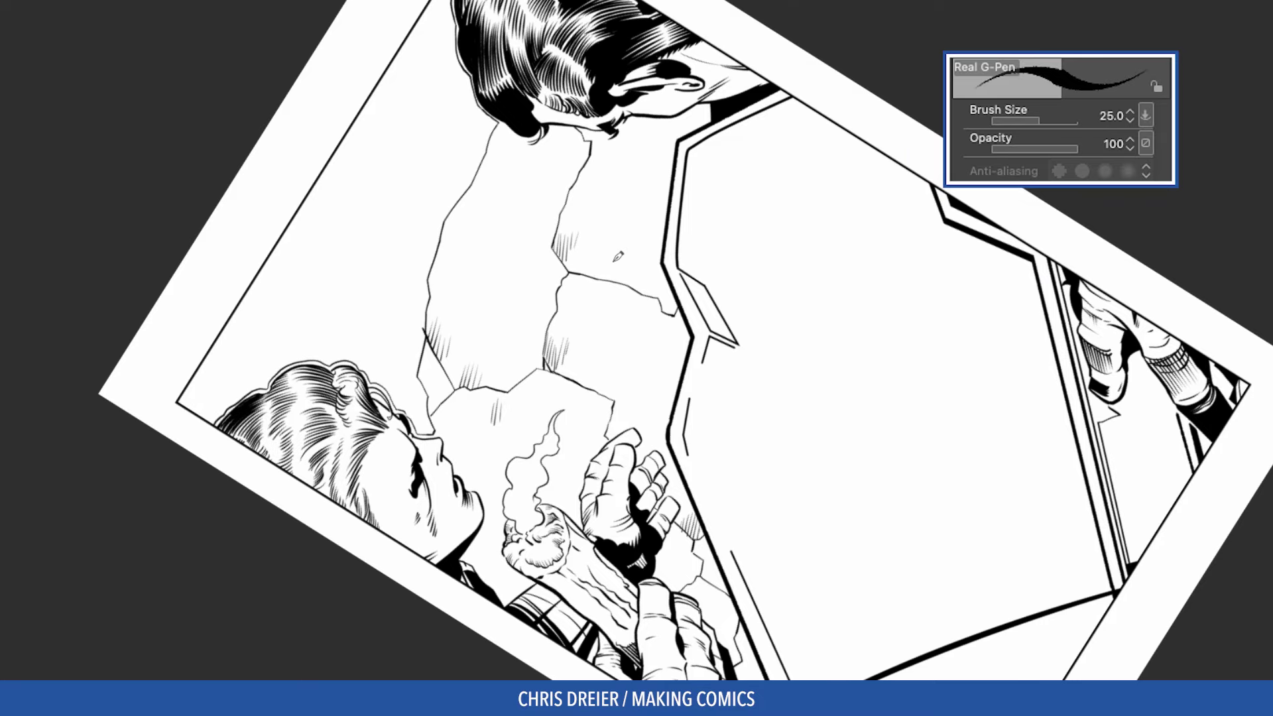
pyautogui.moveTo(615, 282); pyautogui.dragTo(622, 254)
pyautogui.moveTo(629, 281); pyautogui.dragTo(635, 255)
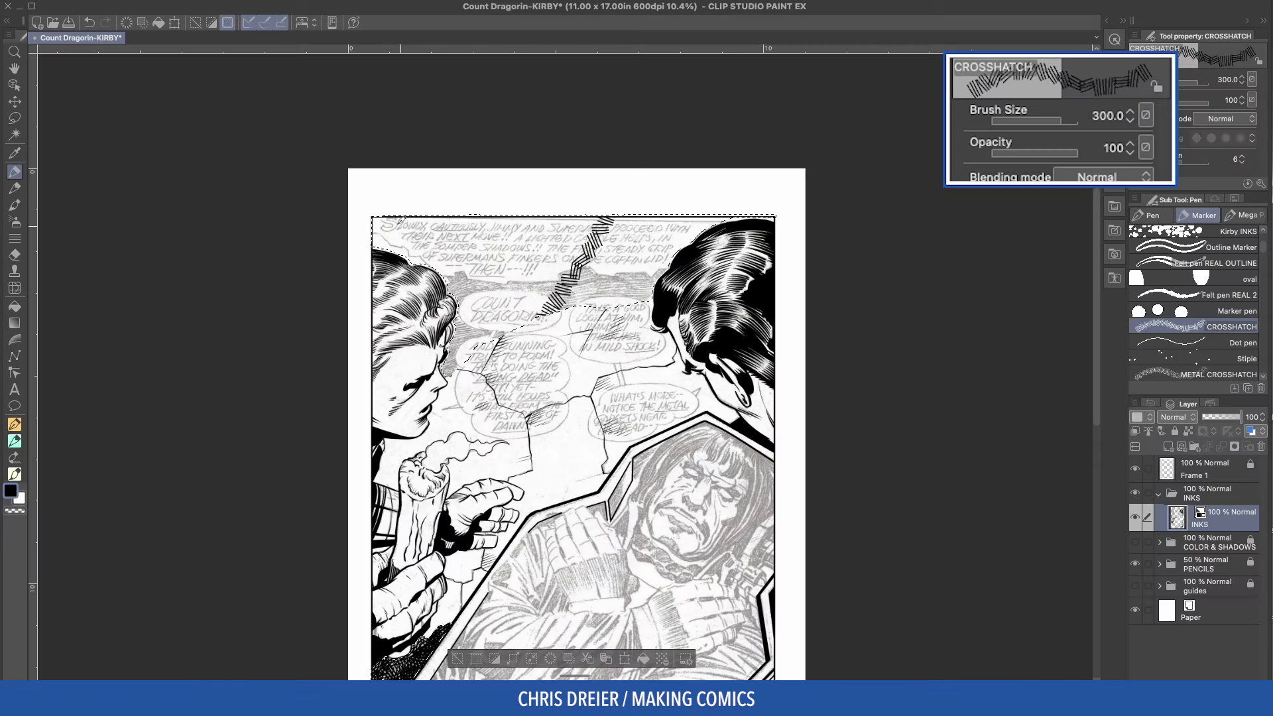
# Fill the selected shadow area above the jagged wall edge with CROSSHATCH brush strokes at size 300
pyautogui.moveTo(390, 260)
pyautogui.mouseDown()
pyautogui.moveTo(482, 209)
pyautogui.moveTo(547, 212)
pyautogui.moveTo(527, 290)
pyautogui.moveTo(491, 334)
pyautogui.moveTo(563, 222)
pyautogui.moveTo(457, 298)
pyautogui.moveTo(451, 352)
pyautogui.mouseUp()
pyautogui.moveTo(757, 212)
pyautogui.mouseDown()
pyautogui.moveTo(683, 214)
pyautogui.moveTo(576, 186)
pyautogui.mouseUp()
pyautogui.moveTo(249, 256); pyautogui.dragTo(421, 100)
pyautogui.moveTo(487, 292)
pyautogui.mouseDown()
pyautogui.moveTo(534, 289)
pyautogui.moveTo(574, 218)
pyautogui.moveTo(646, 345)
pyautogui.moveTo(517, 285)
pyautogui.moveTo(690, 331)
pyautogui.moveTo(636, 285)
pyautogui.mouseUp()
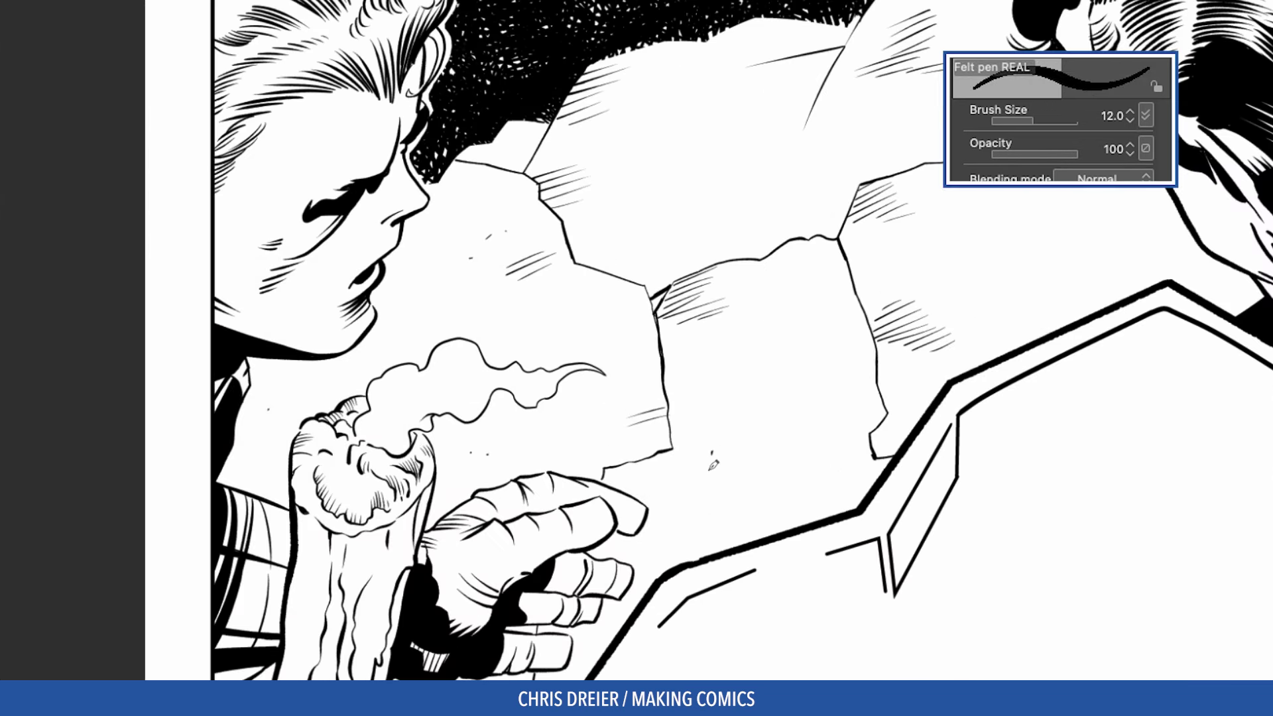
# Dot small specks across the wall stones around the hands and candle with Felt pen REAL at sizes 12 and 15
pyautogui.click(701, 473)
pyautogui.moveTo(676, 470); pyautogui.dragTo(766, 141)
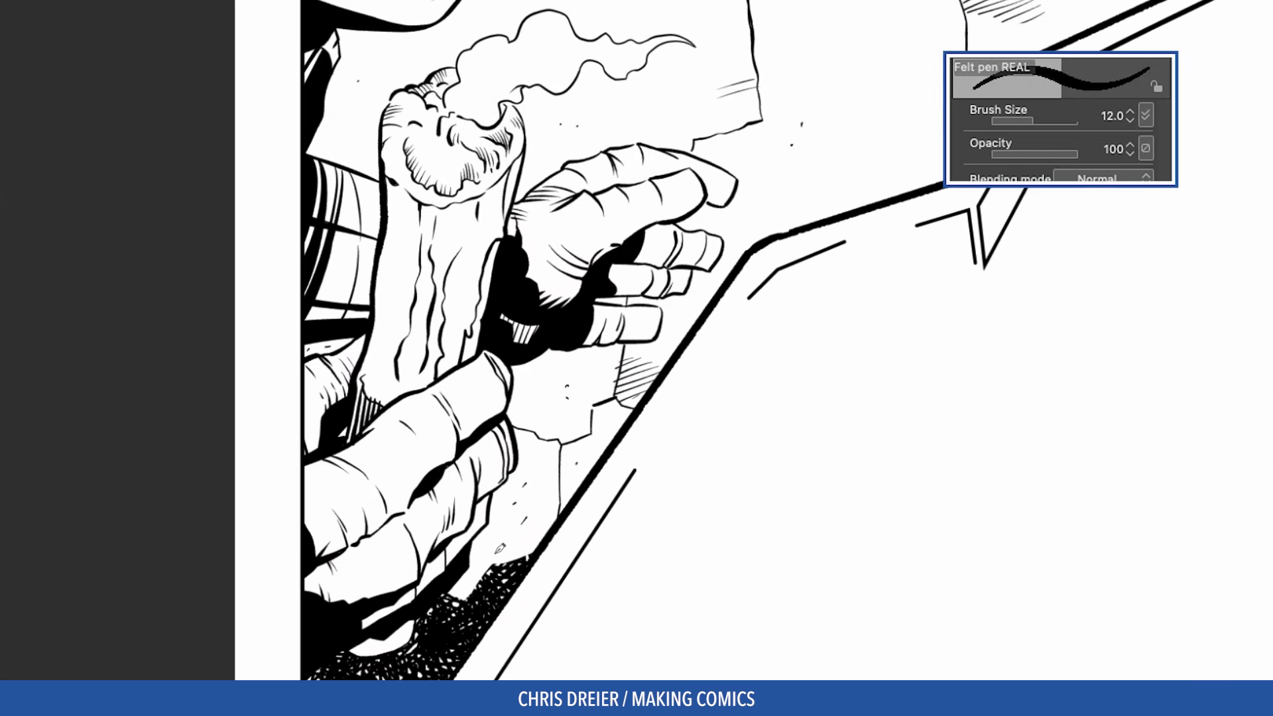
pyautogui.press(']')
pyautogui.moveTo(977, 2); pyautogui.dragTo(913, 100)
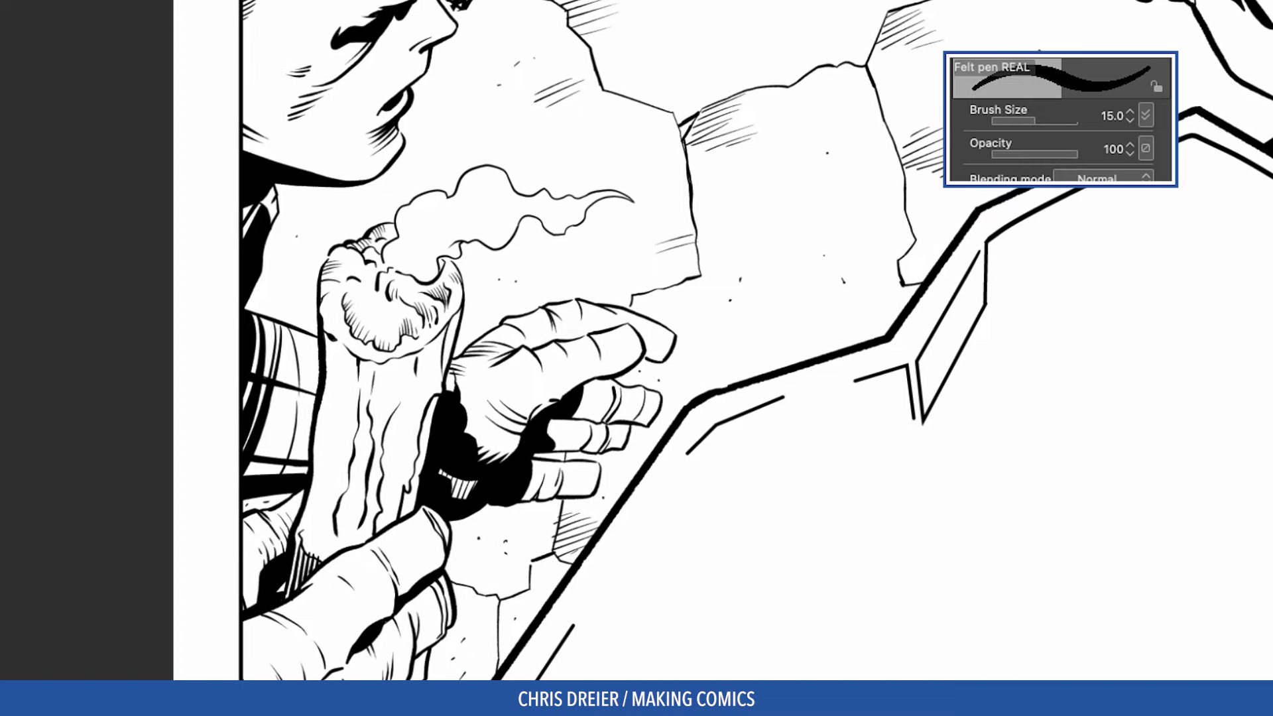
pyautogui.moveTo(932, 2); pyautogui.dragTo(603, 200)
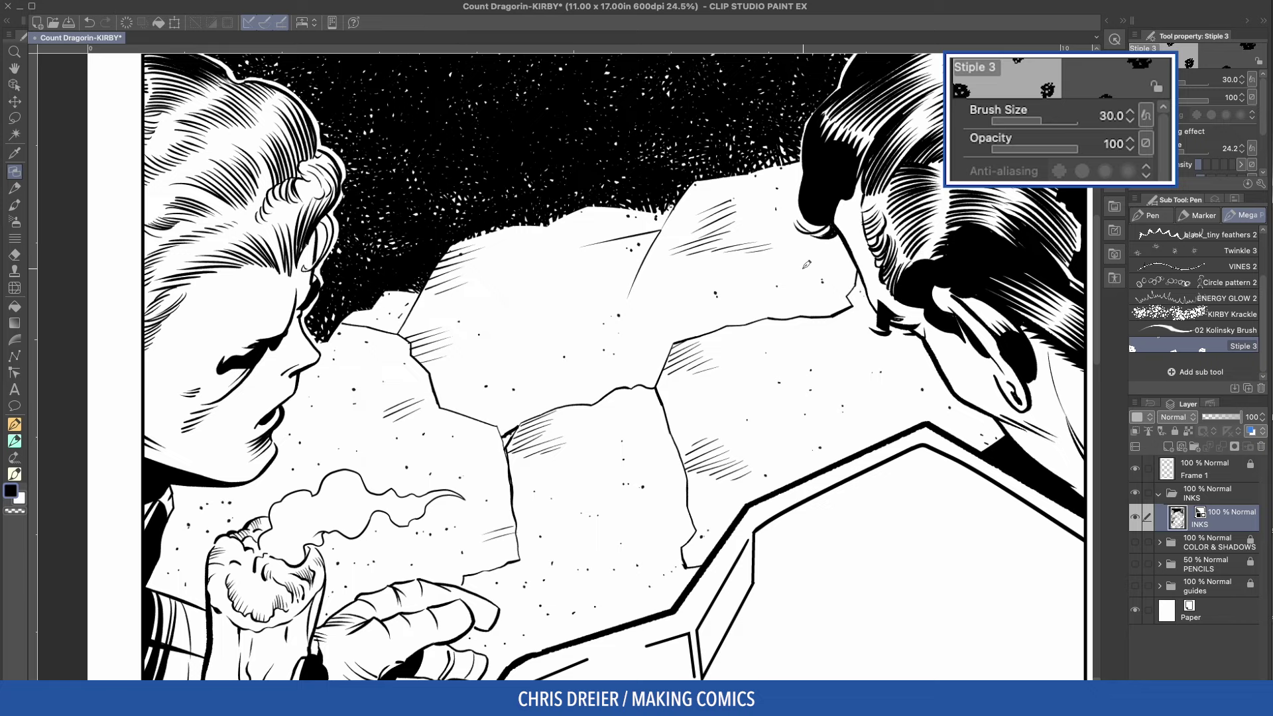
# Feather shading lines inside the coffin's narrow angular notch beside the hood with G-pen Feathering at size 25
pyautogui.moveTo(494, 169); pyautogui.dragTo(523, 324)
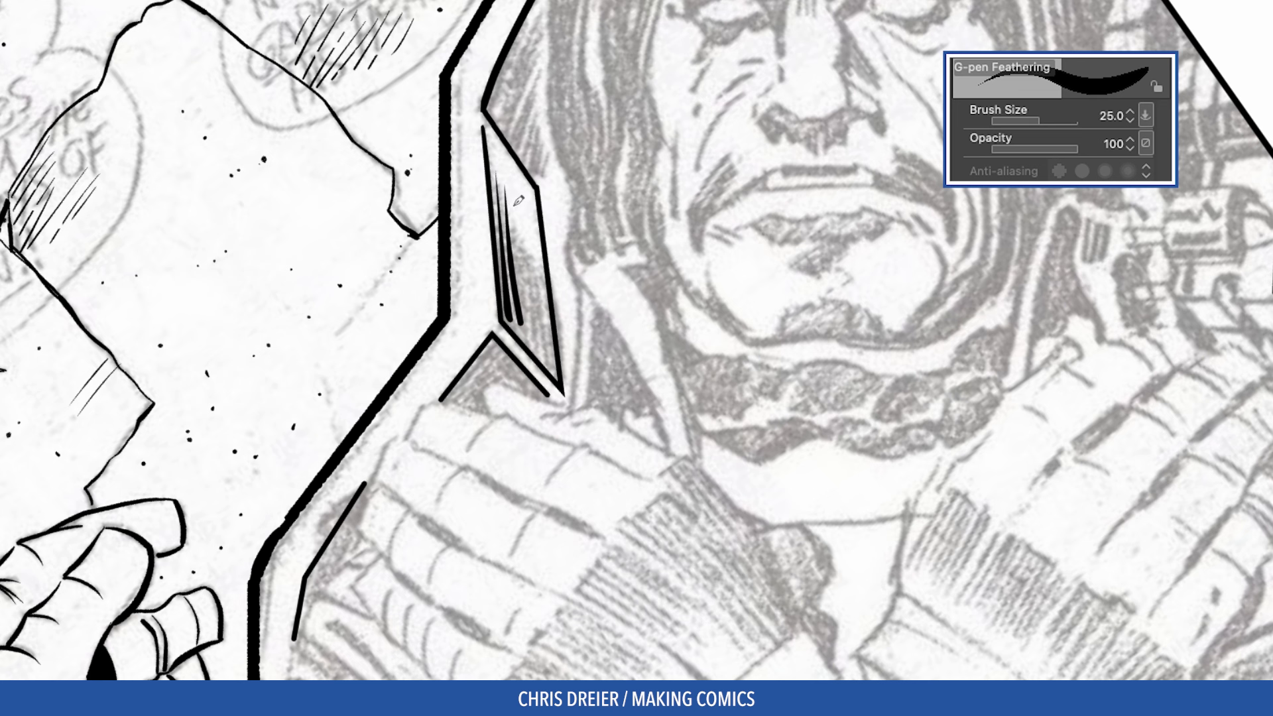
pyautogui.moveTo(514, 197); pyautogui.dragTo(531, 334)
pyautogui.moveTo(521, 222); pyautogui.dragTo(548, 355)
pyautogui.moveTo(542, 257); pyautogui.dragTo(558, 361)
pyautogui.moveTo(498, 231)
pyautogui.mouseDown()
pyautogui.moveTo(504, 305)
pyautogui.moveTo(527, 316)
pyautogui.mouseUp()
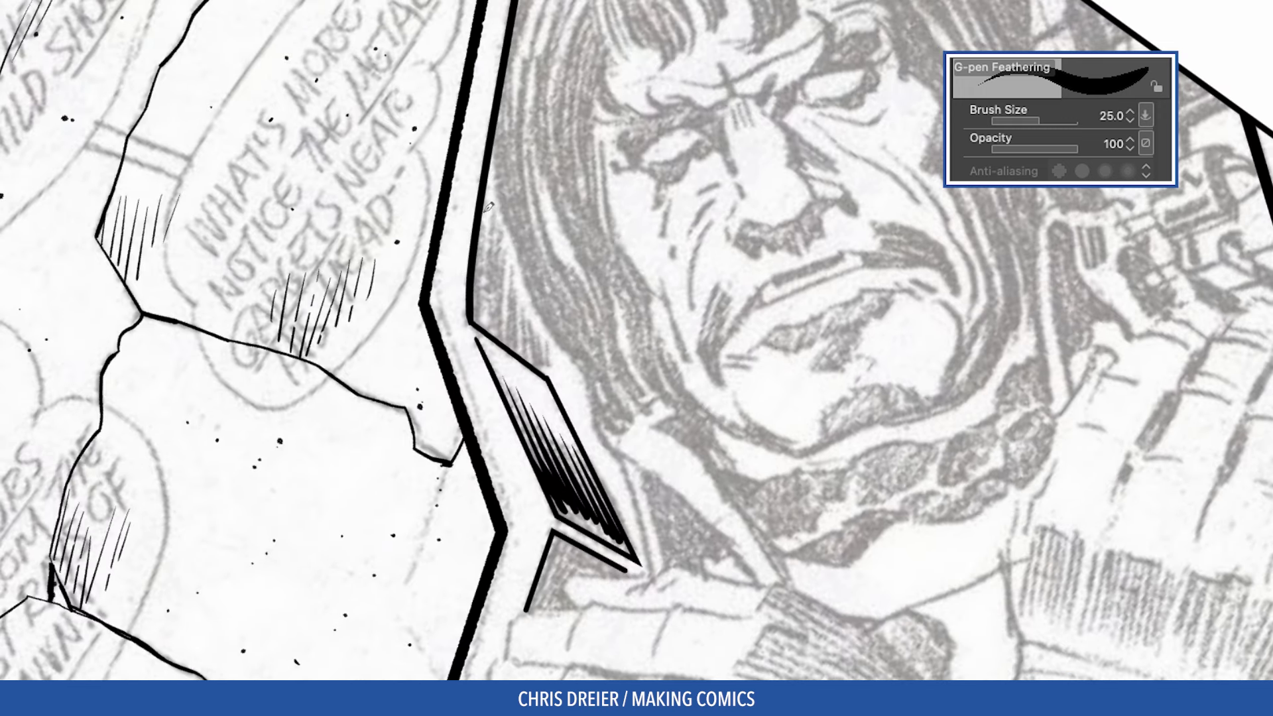
# Feather a row of tapered strokes along the coffin's inner rim above the angular notch with G-pen Feathering at size 25
pyautogui.moveTo(481, 205); pyautogui.dragTo(476, 311)
pyautogui.moveTo(489, 209)
pyautogui.mouseDown()
pyautogui.moveTo(486, 320)
pyautogui.moveTo(497, 324)
pyautogui.mouseUp()
pyautogui.moveTo(504, 229); pyautogui.dragTo(505, 332)
pyautogui.moveTo(511, 256); pyautogui.dragTo(514, 344)
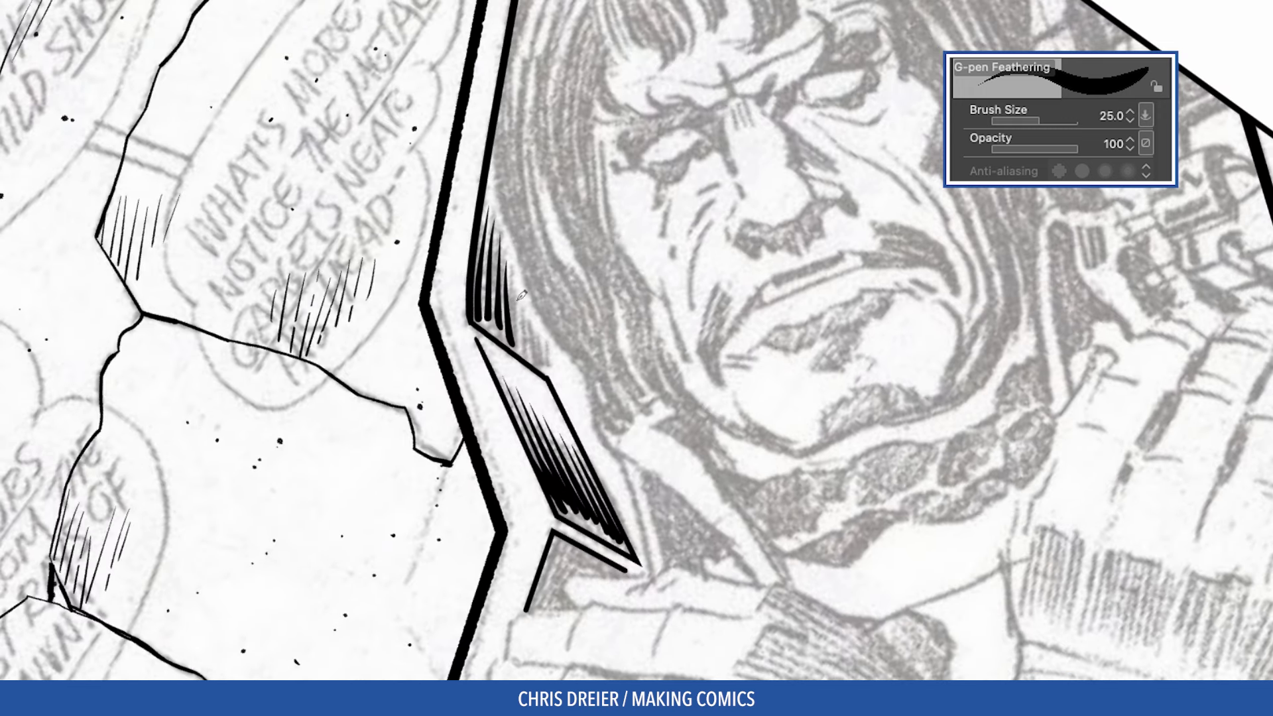
pyautogui.moveTo(520, 281); pyautogui.dragTo(529, 357)
pyautogui.moveTo(531, 321); pyautogui.dragTo(541, 370)
pyautogui.moveTo(545, 340); pyautogui.dragTo(547, 374)
pyautogui.moveTo(475, 268); pyautogui.dragTo(486, 314)
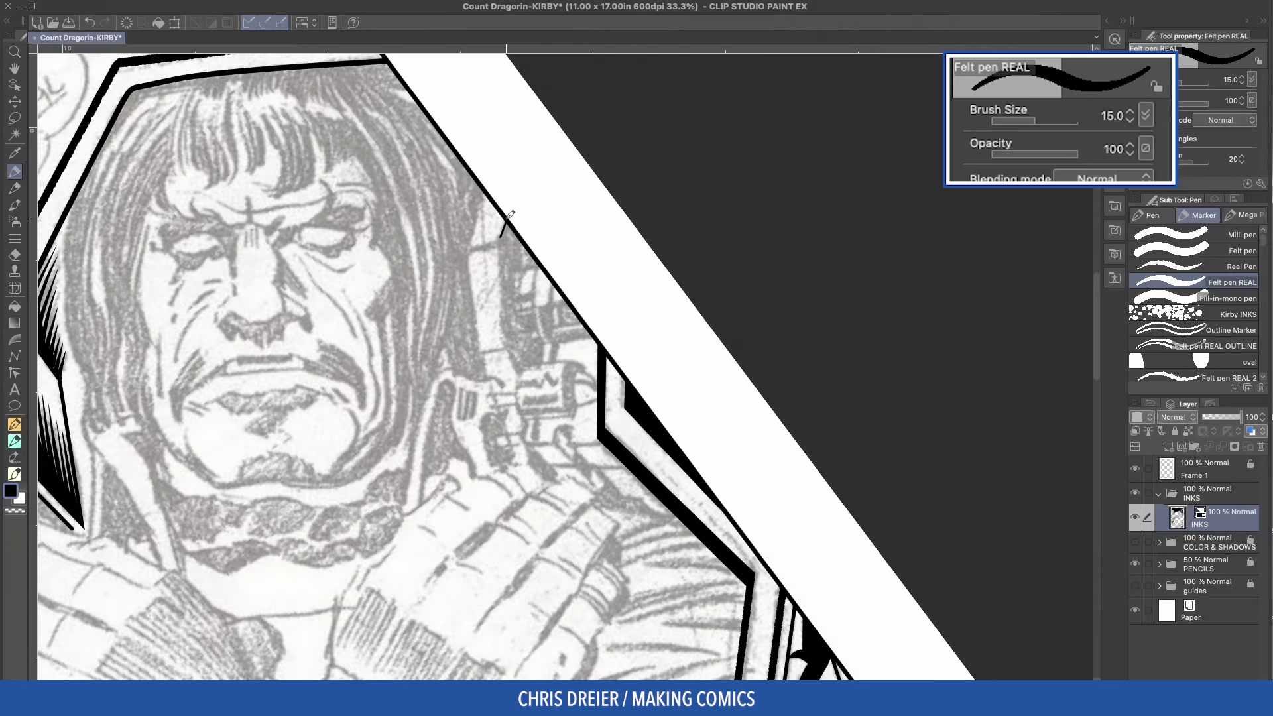
# Ink the segmented tube with its dark joint beside the hood using Felt pen REAL at size 15
pyautogui.moveTo(505, 222); pyautogui.dragTo(498, 239)
pyautogui.moveTo(483, 194)
pyautogui.mouseDown()
pyautogui.moveTo(470, 240)
pyautogui.moveTo(487, 378)
pyautogui.mouseUp()
pyautogui.moveTo(518, 335); pyautogui.dragTo(499, 395)
pyautogui.moveTo(494, 418)
pyautogui.mouseDown()
pyautogui.moveTo(479, 345)
pyautogui.moveTo(520, 292)
pyautogui.mouseUp()
pyautogui.moveTo(545, 277); pyautogui.dragTo(548, 307)
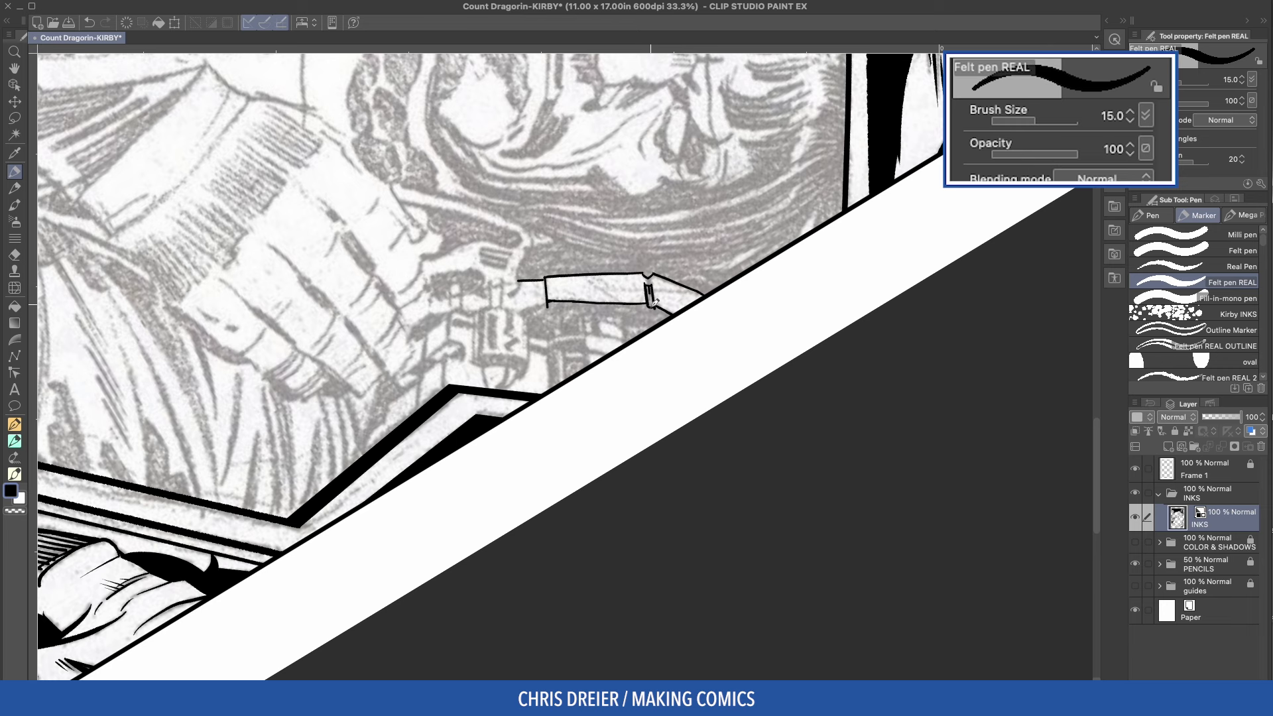
pyautogui.moveTo(650, 288); pyautogui.dragTo(654, 306)
# Ink the machinery's notched base and the slotted rounded housing at the panel border with Felt pen REAL at size 15
pyautogui.moveTo(465, 331)
pyautogui.mouseDown()
pyautogui.moveTo(503, 451)
pyautogui.moveTo(536, 411)
pyautogui.moveTo(590, 437)
pyautogui.moveTo(605, 422)
pyautogui.mouseUp()
pyautogui.moveTo(540, 354)
pyautogui.mouseDown()
pyautogui.moveTo(547, 336)
pyautogui.moveTo(592, 325)
pyautogui.mouseUp()
pyautogui.moveTo(549, 351); pyautogui.dragTo(555, 336)
pyautogui.moveTo(553, 352); pyautogui.dragTo(559, 335)
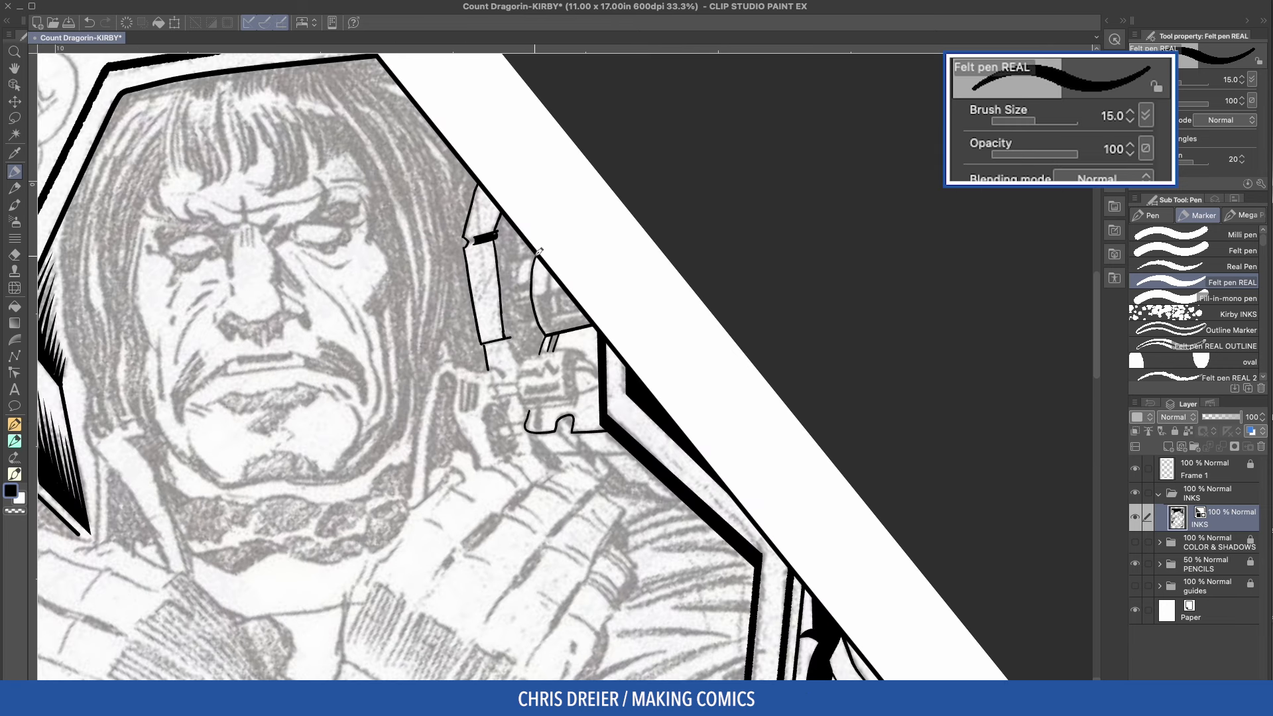
pyautogui.moveTo(534, 257)
pyautogui.mouseDown()
pyautogui.moveTo(516, 311)
pyautogui.moveTo(551, 297)
pyautogui.mouseUp()
pyautogui.moveTo(520, 298); pyautogui.dragTo(640, 347)
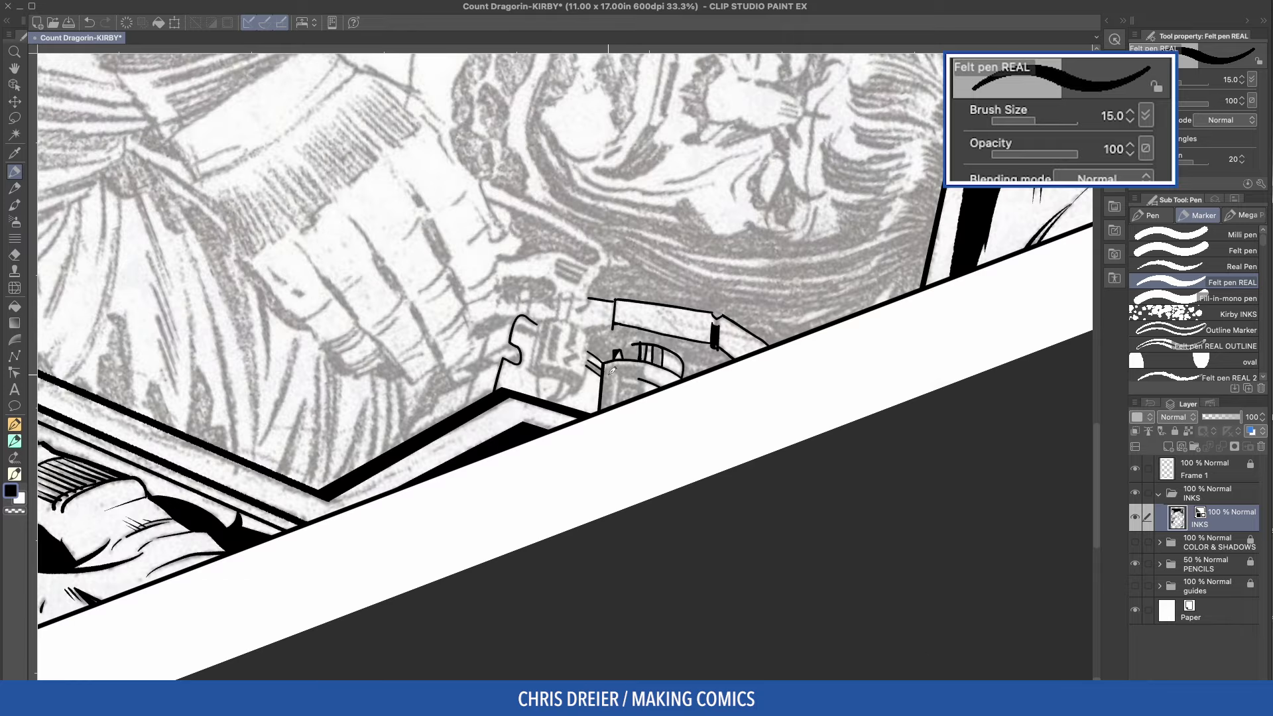
pyautogui.moveTo(604, 407); pyautogui.dragTo(607, 367)
pyautogui.moveTo(611, 405); pyautogui.dragTo(613, 374)
pyautogui.press('^')
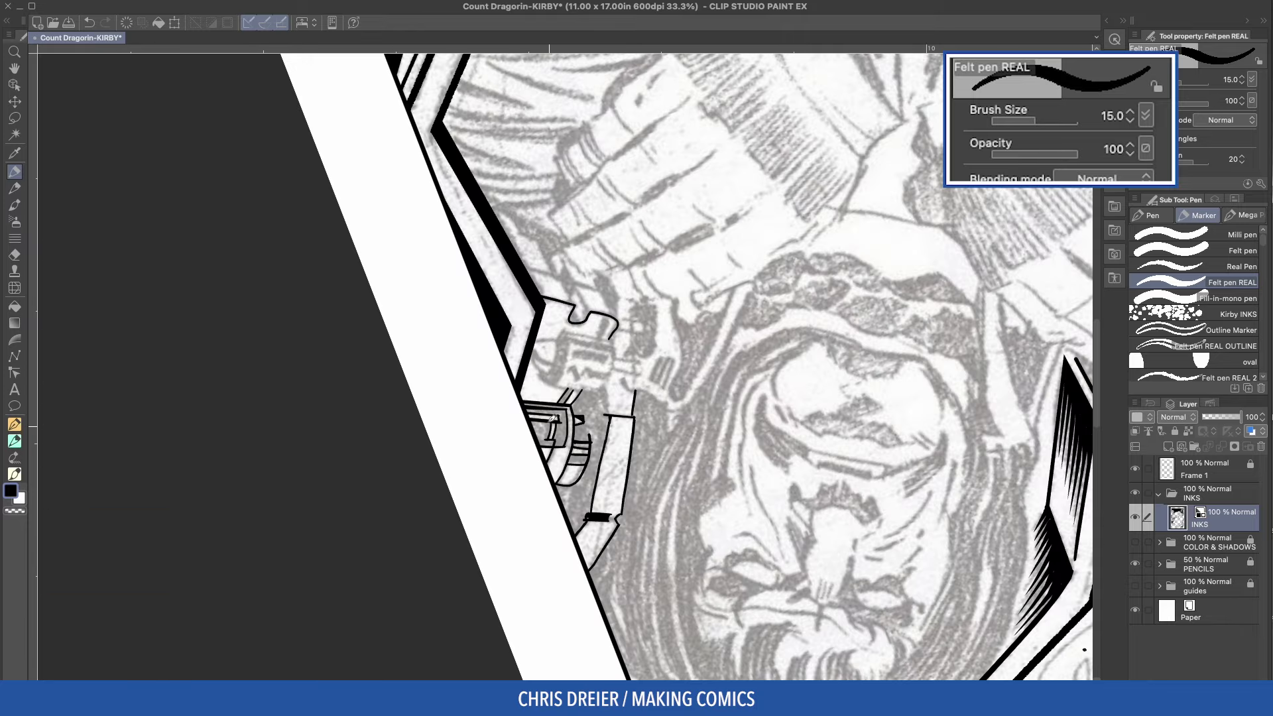
# Ink the front cylinder with its domed end and the block edge below it using Felt pen REAL, raising the size to 20
pyautogui.moveTo(533, 337)
pyautogui.mouseDown()
pyautogui.moveTo(529, 359)
pyautogui.moveTo(568, 390)
pyautogui.moveTo(541, 349)
pyautogui.moveTo(589, 366)
pyautogui.moveTo(579, 391)
pyautogui.mouseUp()
pyautogui.press('-')
pyautogui.press('c')
pyautogui.press('c')
pyautogui.moveTo(590, 371); pyautogui.dragTo(558, 346)
pyautogui.moveTo(526, 367)
pyautogui.mouseDown()
pyautogui.moveTo(534, 432)
pyautogui.moveTo(571, 469)
pyautogui.mouseUp()
pyautogui.press('super+z')
pyautogui.press(']')
pyautogui.moveTo(385, 429); pyautogui.dragTo(393, 284)
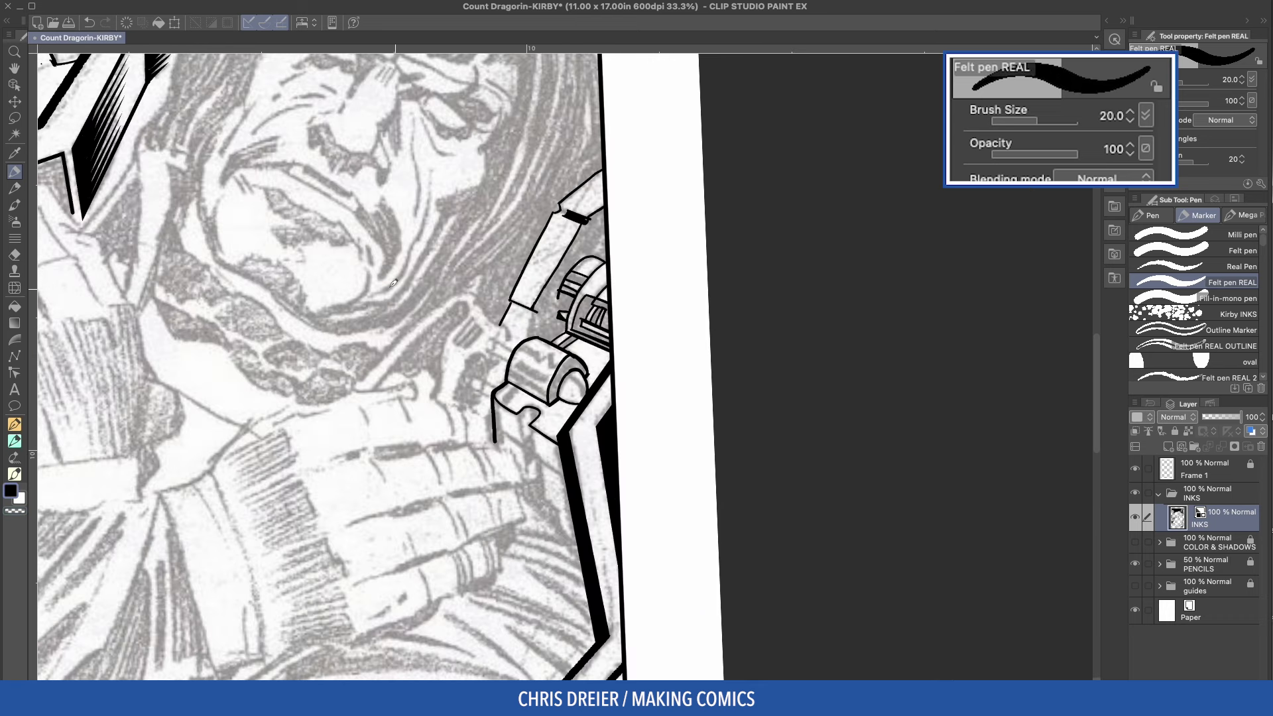
# Ink the faces of the notched block between the cylinder and the gloved hand with Felt pen REAL at sizes 15 and 17
pyautogui.moveTo(499, 373)
pyautogui.mouseDown()
pyautogui.moveTo(501, 339)
pyautogui.moveTo(574, 322)
pyautogui.mouseUp()
pyautogui.moveTo(535, 400)
pyautogui.mouseDown()
pyautogui.moveTo(537, 382)
pyautogui.moveTo(519, 392)
pyautogui.mouseUp()
pyautogui.press('[')
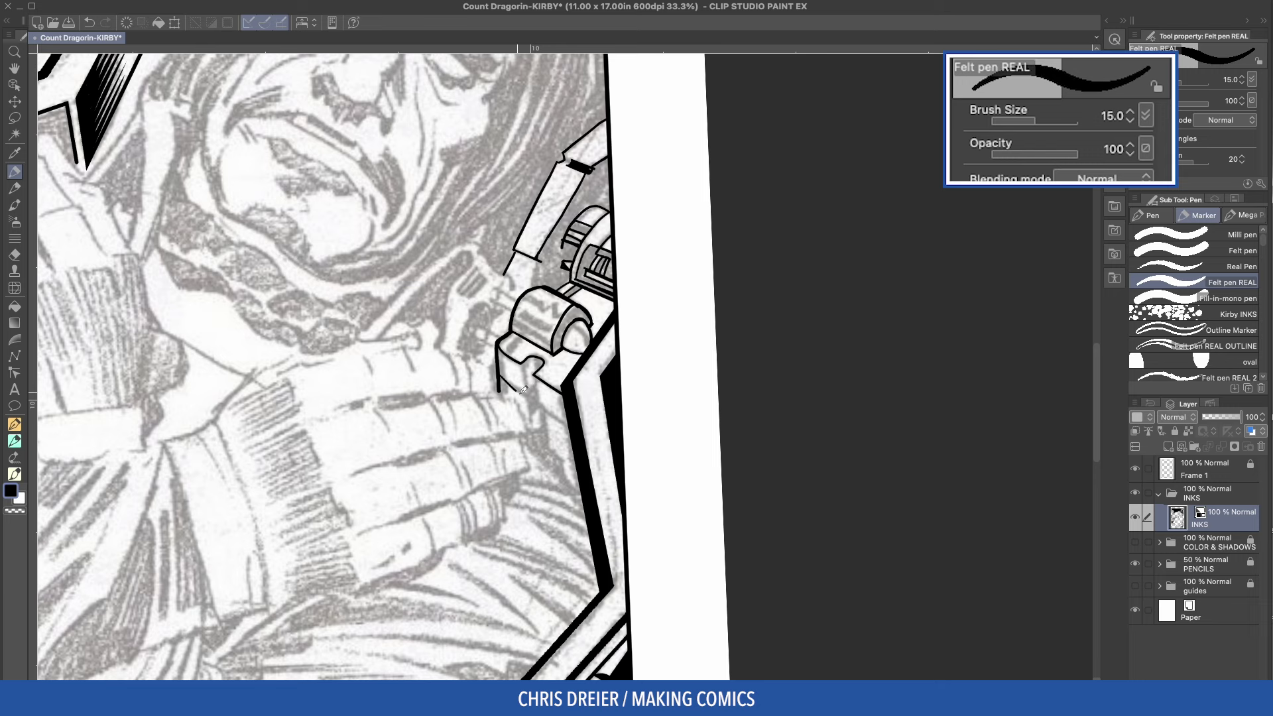
pyautogui.press(']')
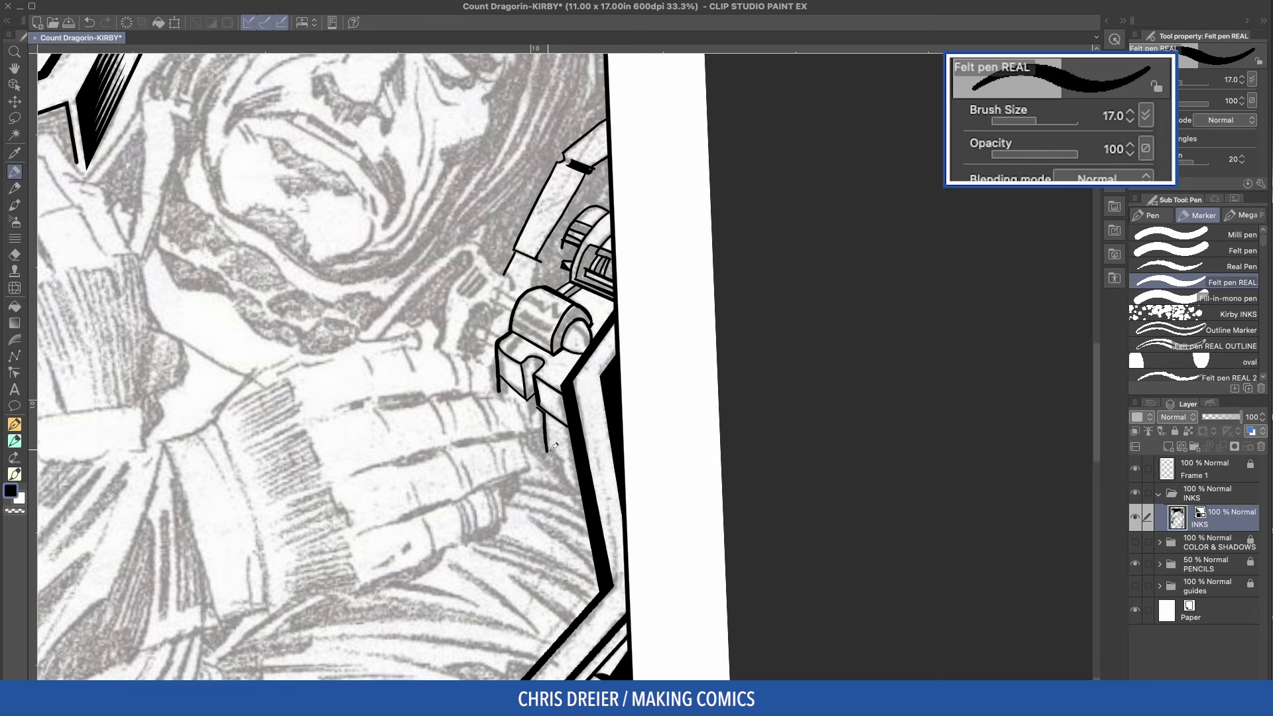
pyautogui.moveTo(540, 293)
pyautogui.mouseDown()
pyautogui.moveTo(633, 374)
pyautogui.moveTo(633, 364)
pyautogui.moveTo(668, 374)
pyautogui.mouseUp()
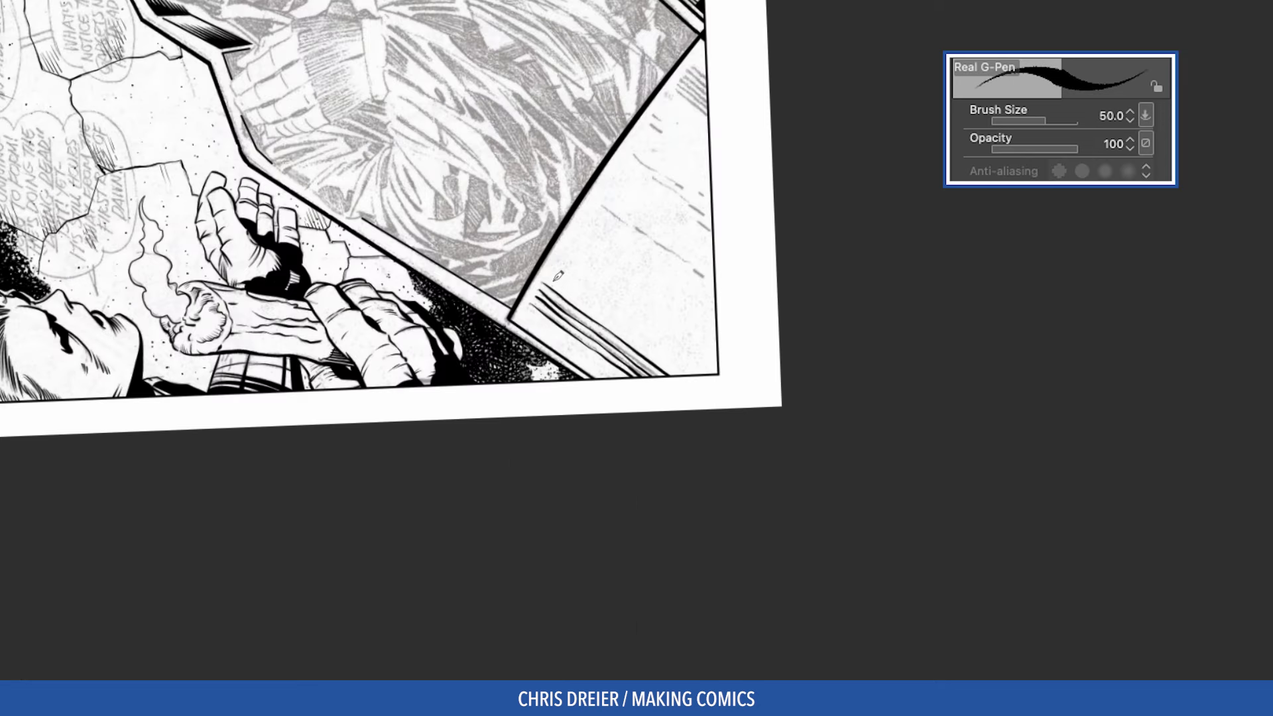
# Ink the long wood grain lines and short corner strokes on the coffin's foot panel with the Real G-Pen at size 50
pyautogui.moveTo(557, 273); pyautogui.dragTo(653, 344)
pyautogui.moveTo(600, 199); pyautogui.dragTo(713, 284)
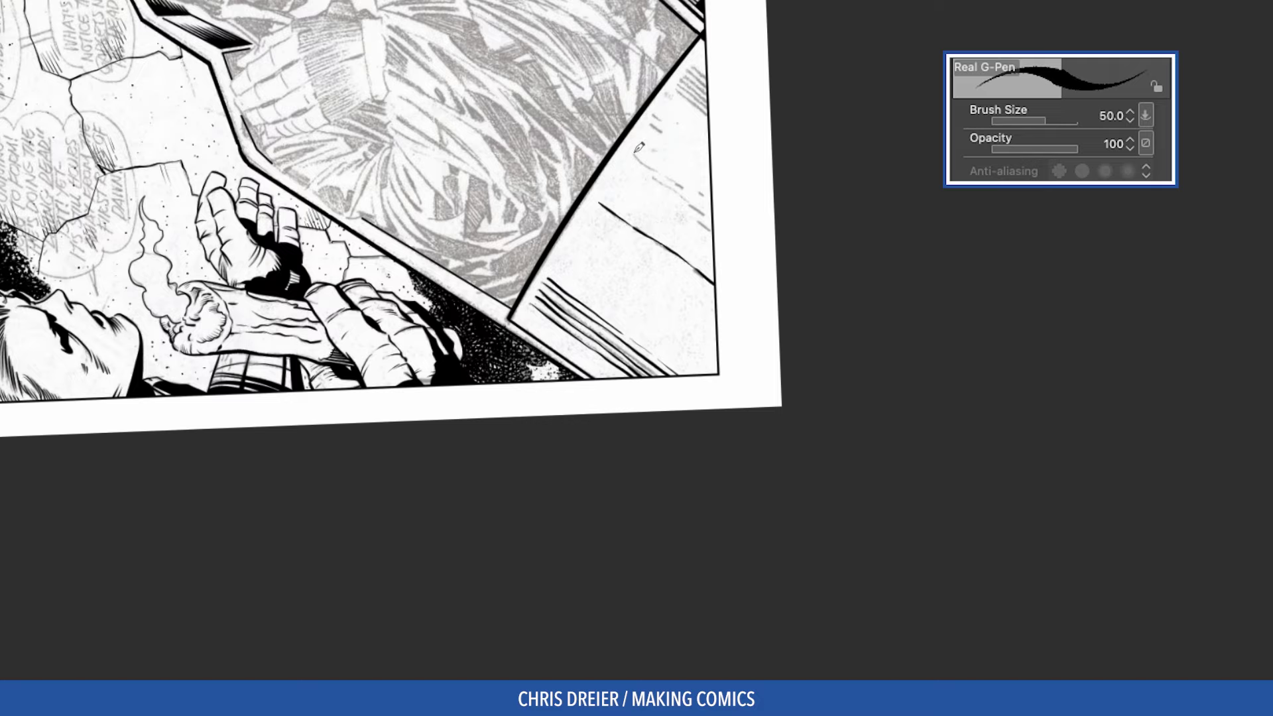
pyautogui.moveTo(639, 147)
pyautogui.mouseDown()
pyautogui.moveTo(708, 201)
pyautogui.moveTo(696, 210)
pyautogui.mouseUp()
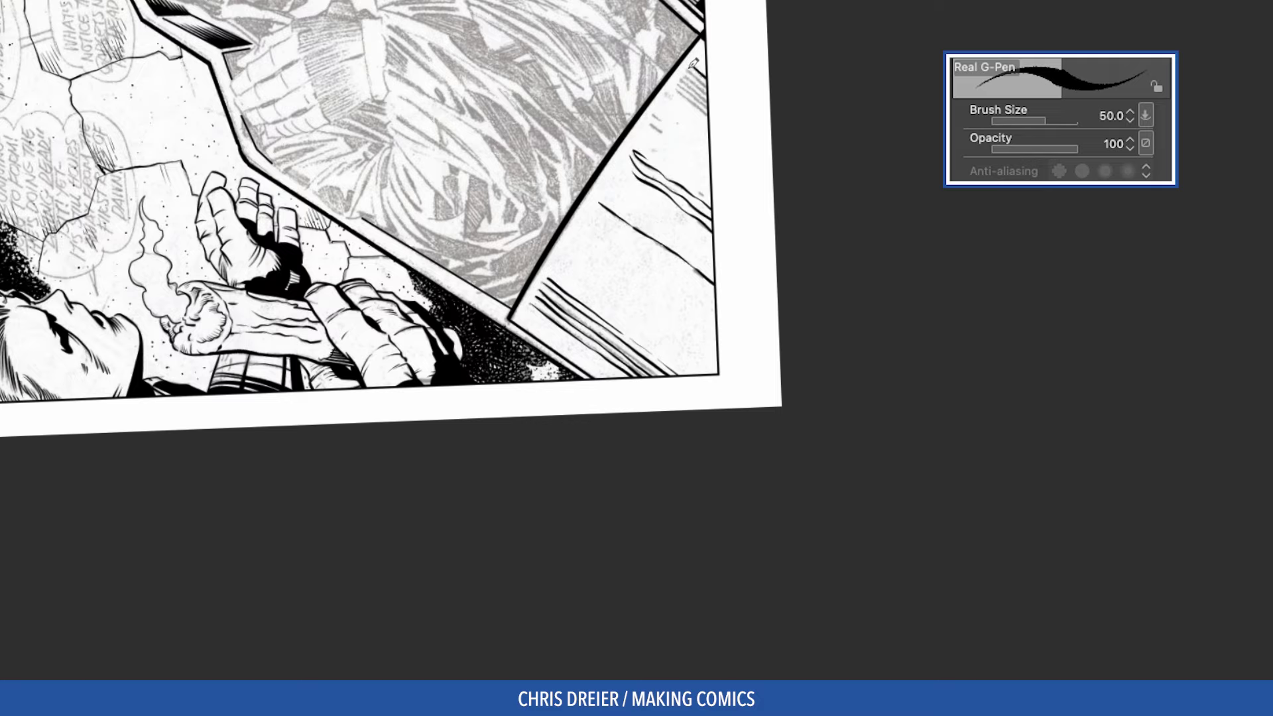
pyautogui.moveTo(683, 77); pyautogui.dragTo(706, 101)
pyautogui.moveTo(678, 86)
pyautogui.mouseDown()
pyautogui.moveTo(707, 114)
pyautogui.moveTo(685, 144)
pyautogui.mouseUp()
pyautogui.moveTo(649, 124); pyautogui.dragTo(676, 150)
# Clean up the grain lines with the Rough eraser at size 25 and ink further grain near the page corner at size 50
pyautogui.press('e')
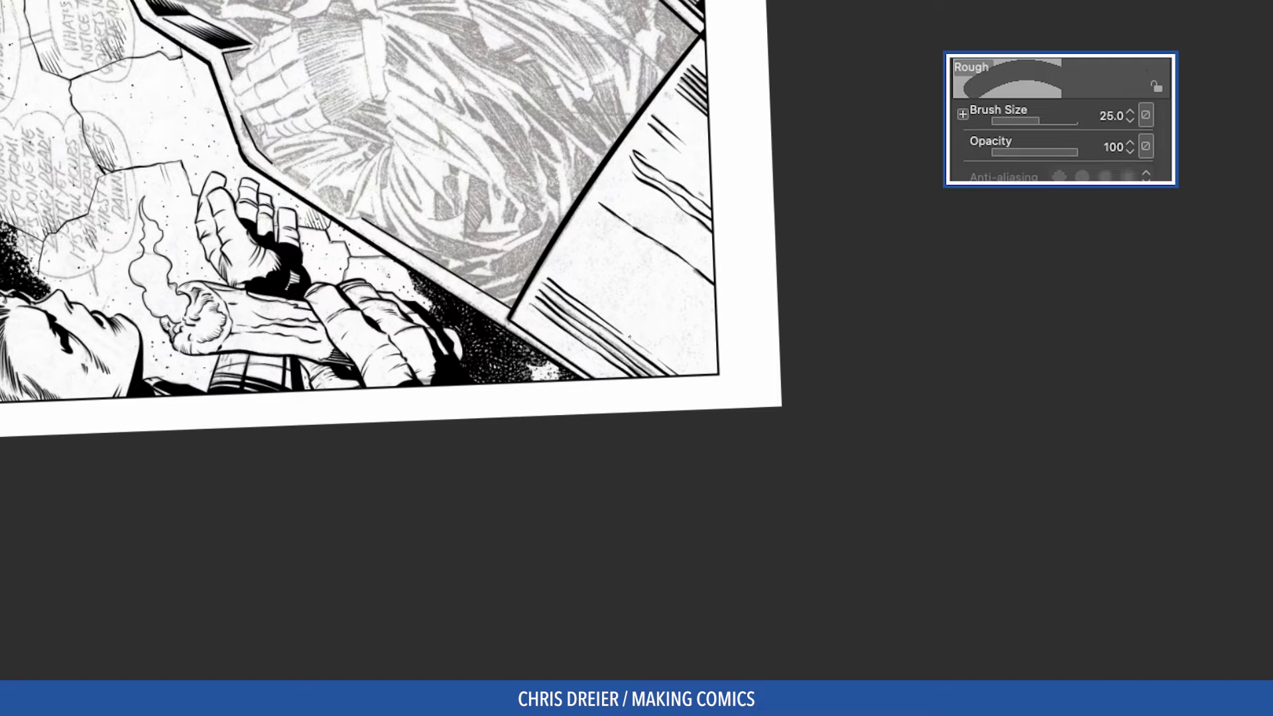
pyautogui.moveTo(633, 339)
pyautogui.mouseDown()
pyautogui.moveTo(673, 372)
pyautogui.moveTo(548, 276)
pyautogui.mouseUp()
pyautogui.press('p')
pyautogui.moveTo(526, 199); pyautogui.dragTo(617, 45)
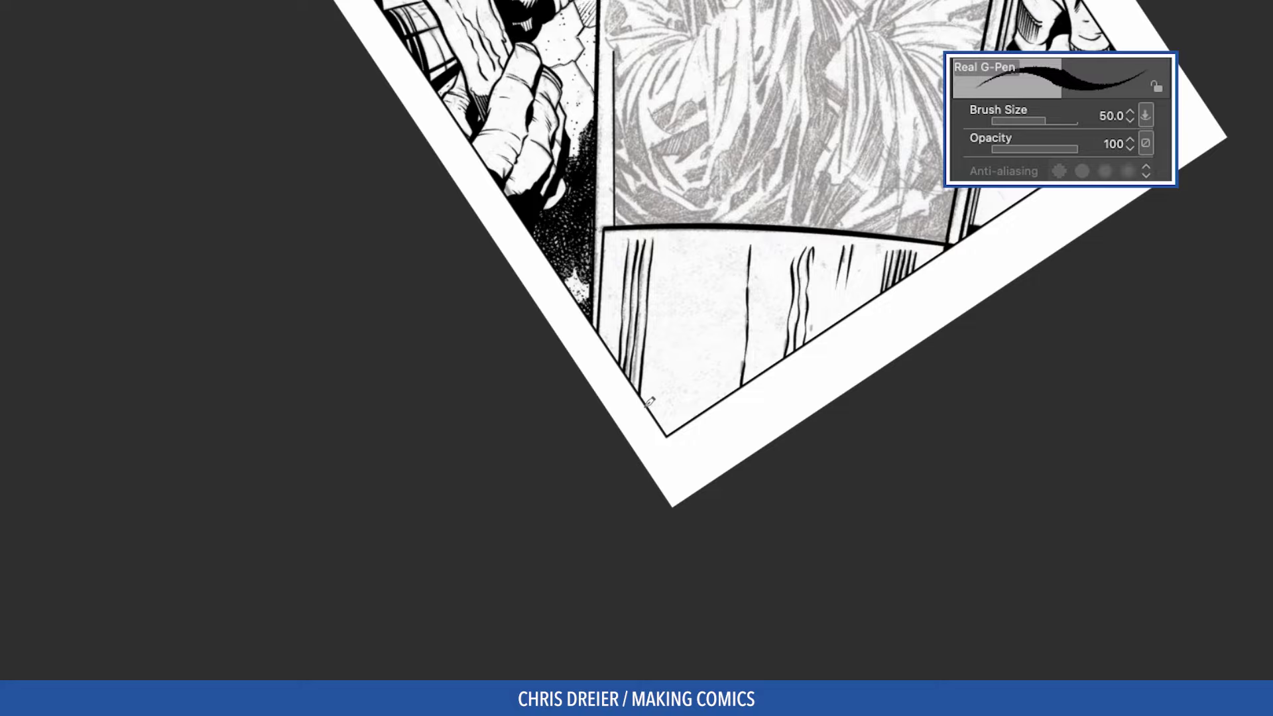
pyautogui.moveTo(646, 405)
pyautogui.mouseDown()
pyautogui.moveTo(658, 254)
pyautogui.moveTo(687, 248)
pyautogui.moveTo(955, 402)
pyautogui.mouseUp()
pyautogui.press('u')
pyautogui.press('u')
pyautogui.press('super+z')
pyautogui.moveTo(501, 117); pyautogui.dragTo(763, 230)
pyautogui.press('p')
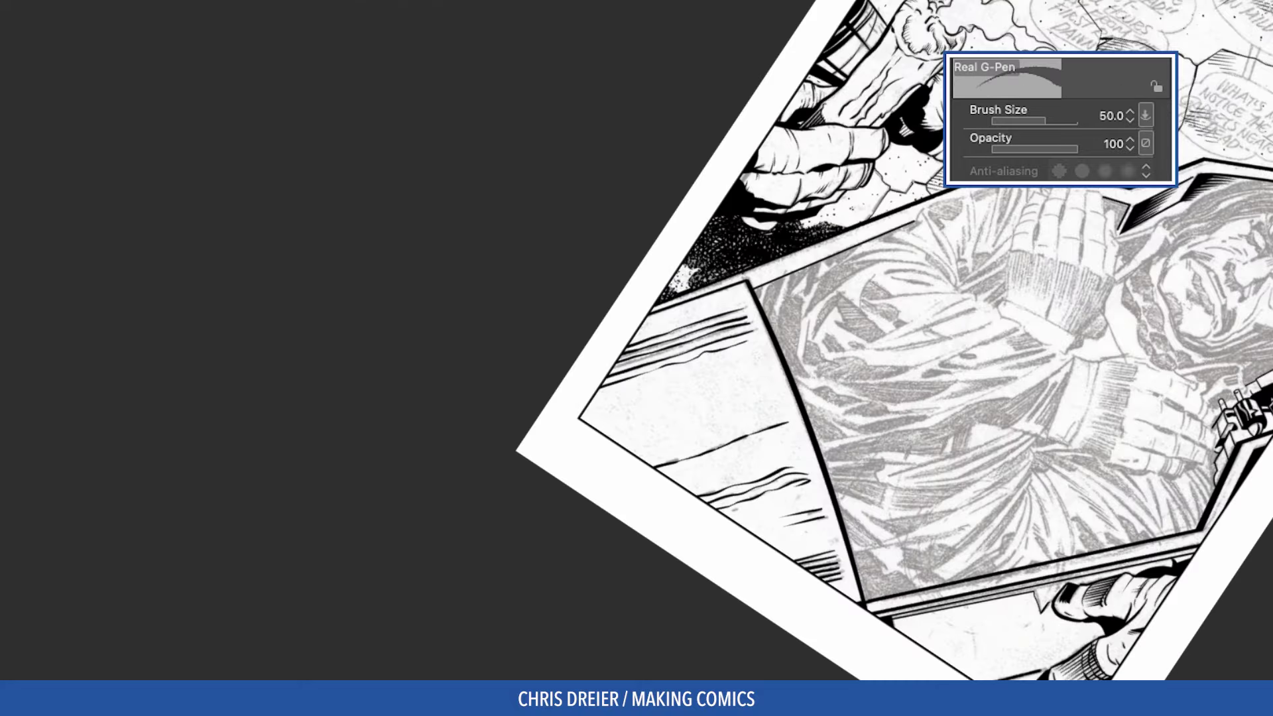
# Hatch short strokes across the wood grain of the coffin's foot panel with the Real G-Pen, reducing the size to 40
pyautogui.moveTo(389, 321)
pyautogui.mouseDown()
pyautogui.moveTo(429, 287)
pyautogui.moveTo(435, 192)
pyautogui.mouseUp()
pyautogui.moveTo(693, 163); pyautogui.dragTo(704, 203)
pyautogui.moveTo(679, 173); pyautogui.dragTo(701, 227)
pyautogui.moveTo(670, 188); pyautogui.dragTo(734, 291)
pyautogui.moveTo(728, 257); pyautogui.dragTo(742, 295)
pyautogui.moveTo(617, 260); pyautogui.dragTo(608, 292)
pyautogui.moveTo(630, 265); pyautogui.dragTo(641, 318)
pyautogui.moveTo(753, 338); pyautogui.dragTo(763, 391)
pyautogui.moveTo(729, 338)
pyautogui.mouseDown()
pyautogui.moveTo(742, 385)
pyautogui.moveTo(805, 401)
pyautogui.mouseUp()
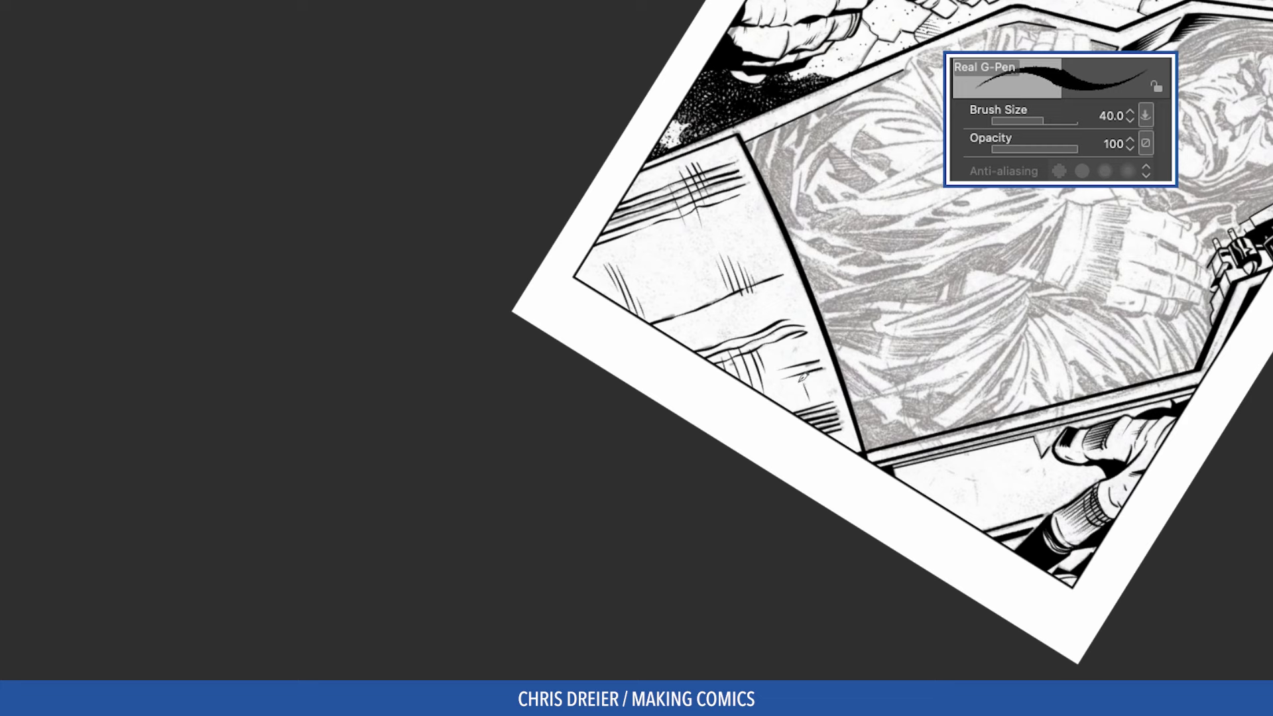
pyautogui.moveTo(799, 371); pyautogui.dragTo(805, 416)
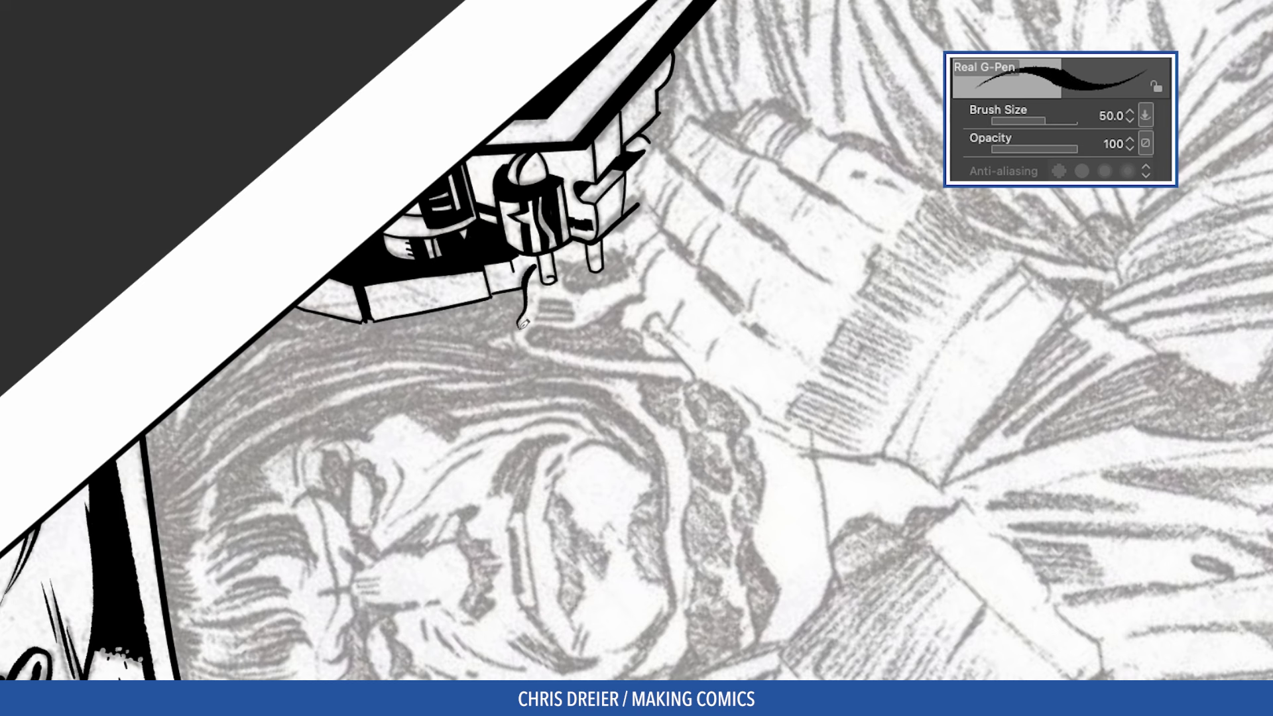
# Ink the hooked clasp and its double edge between the machinery and the gloved hand with the Real G-Pen at size 50
pyautogui.moveTo(523, 324)
pyautogui.mouseDown()
pyautogui.moveTo(521, 353)
pyautogui.moveTo(689, 379)
pyautogui.mouseUp()
pyautogui.moveTo(564, 271); pyautogui.dragTo(627, 274)
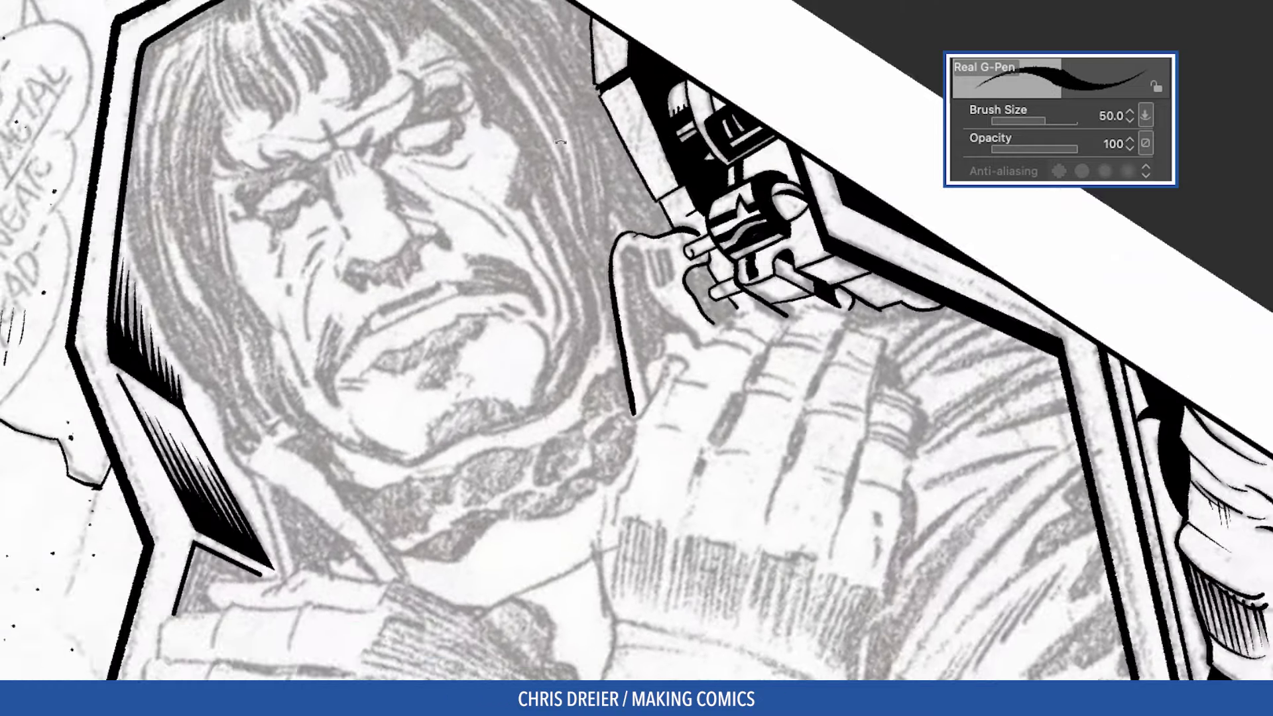
pyautogui.moveTo(644, 242)
pyautogui.mouseDown()
pyautogui.moveTo(701, 354)
pyautogui.moveTo(638, 341)
pyautogui.mouseUp()
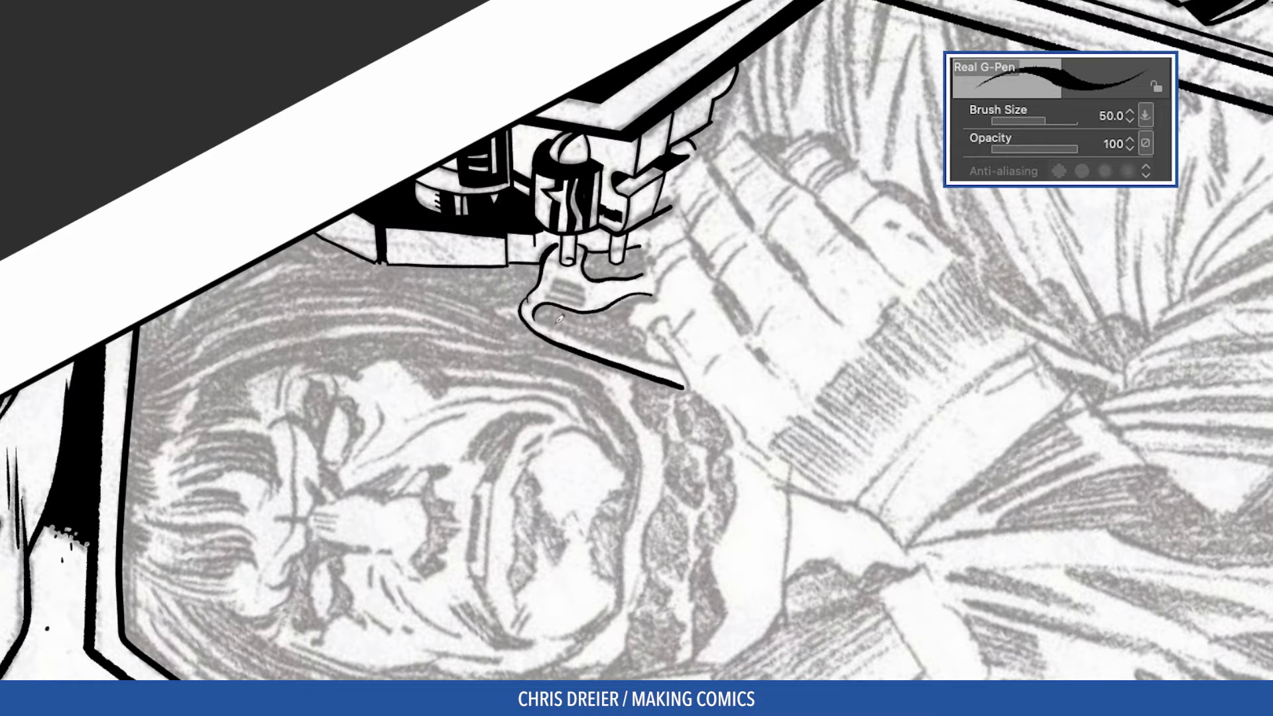
pyautogui.moveTo(534, 309)
pyautogui.mouseDown()
pyautogui.moveTo(574, 338)
pyautogui.moveTo(677, 366)
pyautogui.mouseUp()
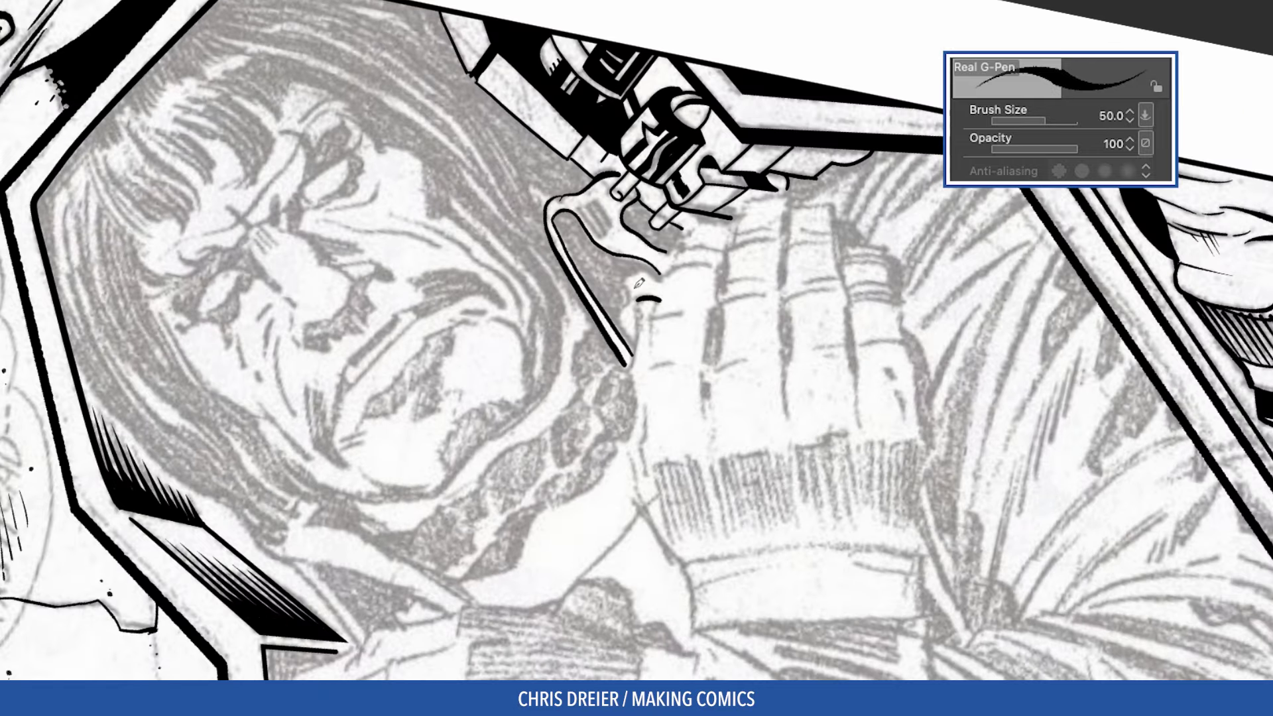
pyautogui.moveTo(468, 262); pyautogui.dragTo(428, 340)
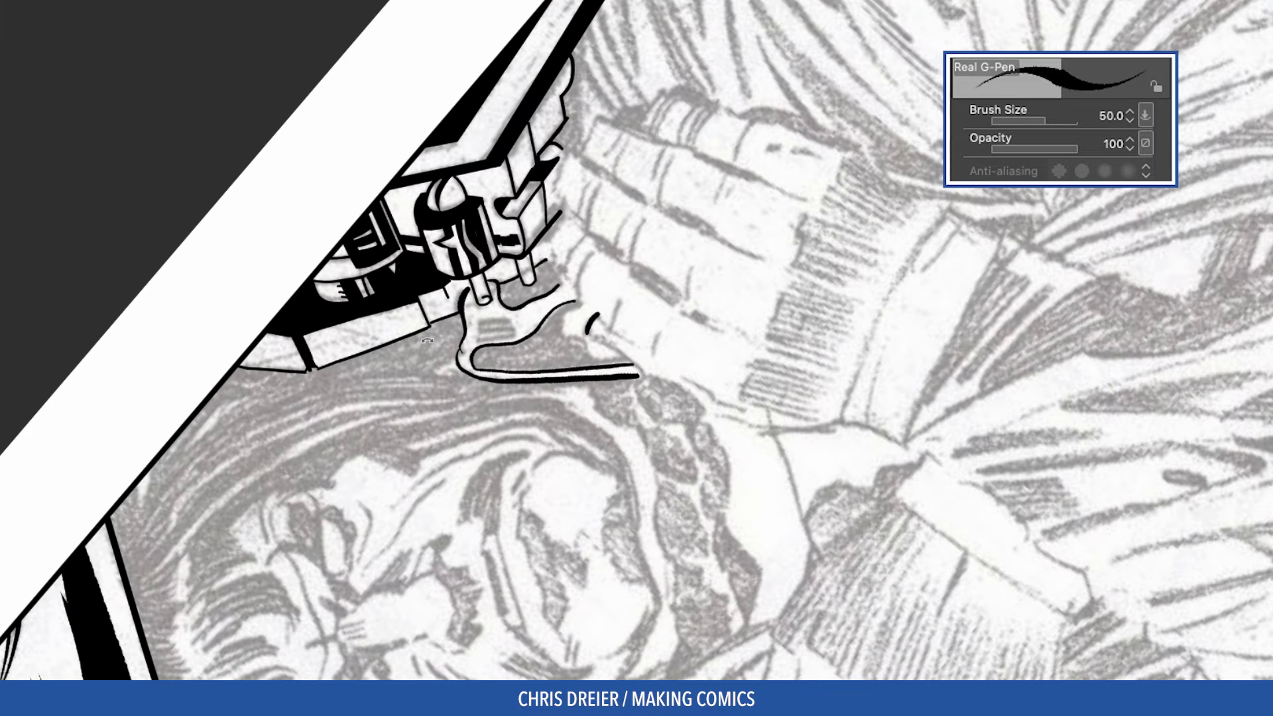
# Ink the gloved hand's outline, the gaps between its fingers and the cuff edge with the Real G-Pen at sizes 50 and 40
pyautogui.moveTo(551, 255)
pyautogui.mouseDown()
pyautogui.moveTo(702, 411)
pyautogui.moveTo(804, 429)
pyautogui.mouseUp()
pyautogui.moveTo(698, 359); pyautogui.dragTo(675, 434)
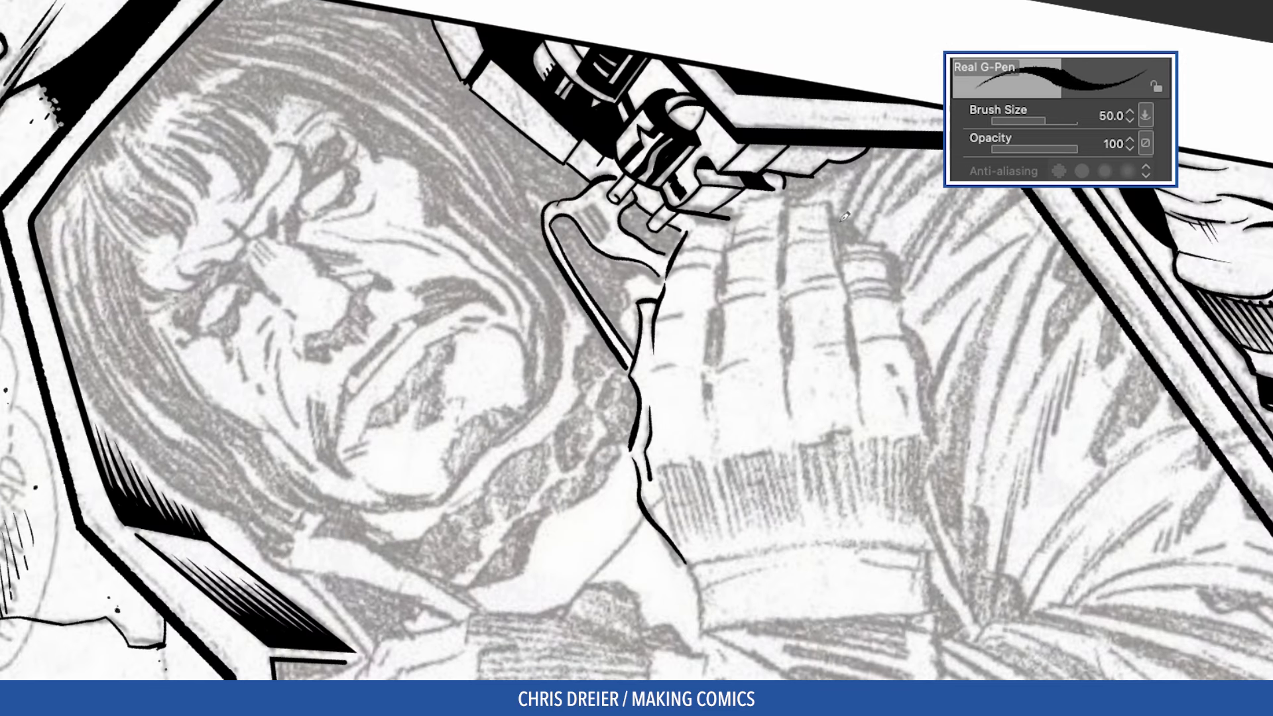
pyautogui.moveTo(829, 203); pyautogui.dragTo(860, 372)
pyautogui.moveTo(850, 302); pyautogui.dragTo(862, 365)
pyautogui.moveTo(862, 372)
pyautogui.mouseDown()
pyautogui.moveTo(762, 174)
pyautogui.moveTo(746, 165)
pyautogui.mouseUp()
pyautogui.moveTo(464, 232); pyautogui.dragTo(620, 290)
pyautogui.moveTo(454, 273); pyautogui.dragTo(595, 359)
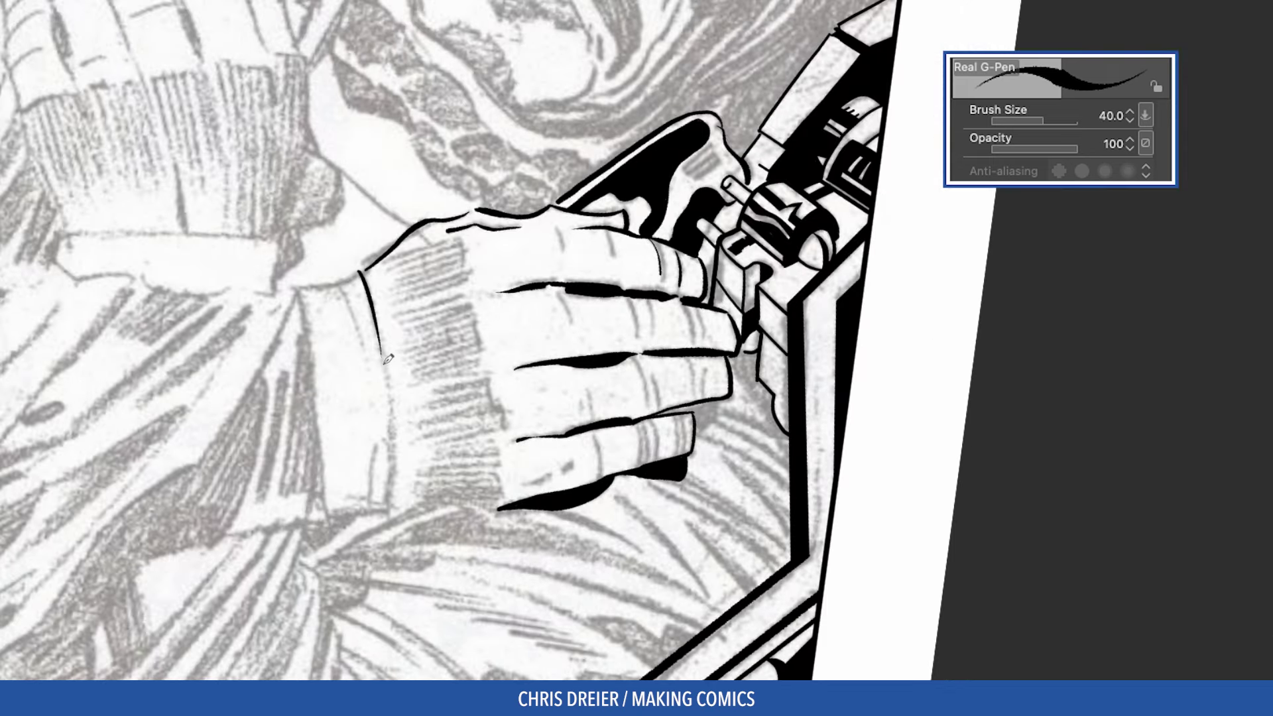
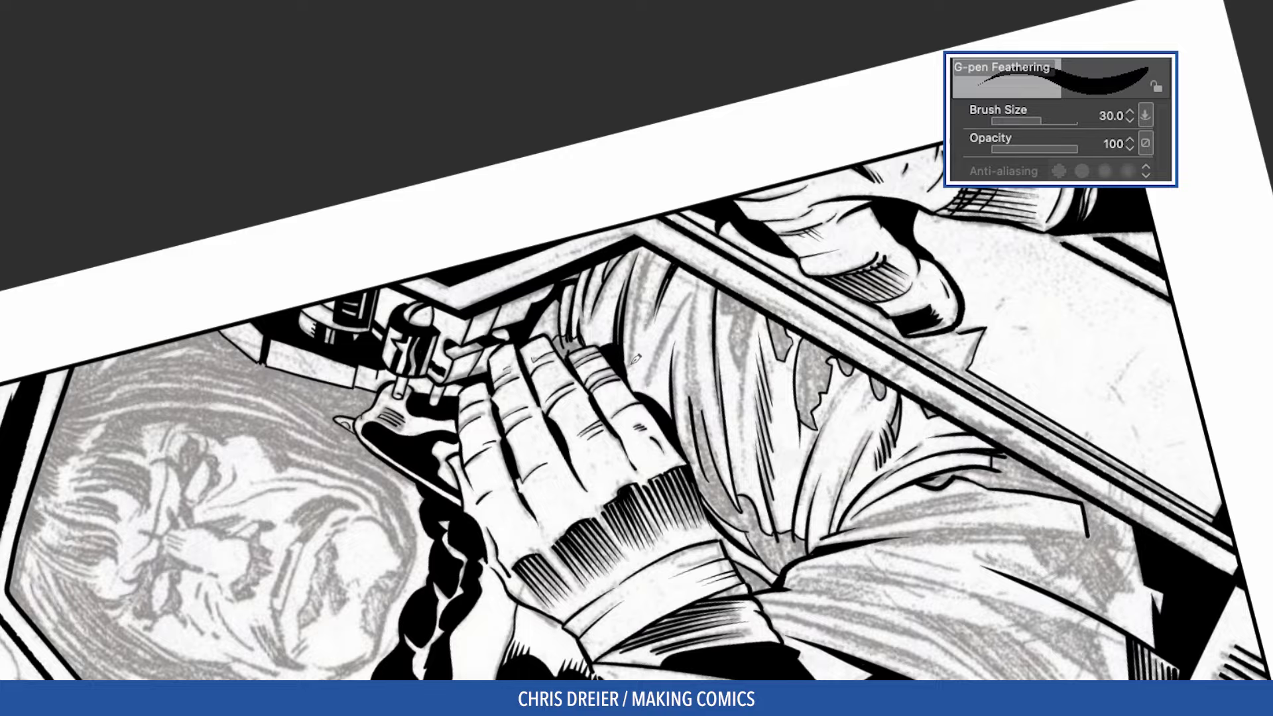
# Undo the last stroke and feather the sleeve folds beside the gloved hand with G-pen Feathering at size 30
pyautogui.press('super+z')
pyautogui.moveTo(646, 302); pyautogui.dragTo(656, 254)
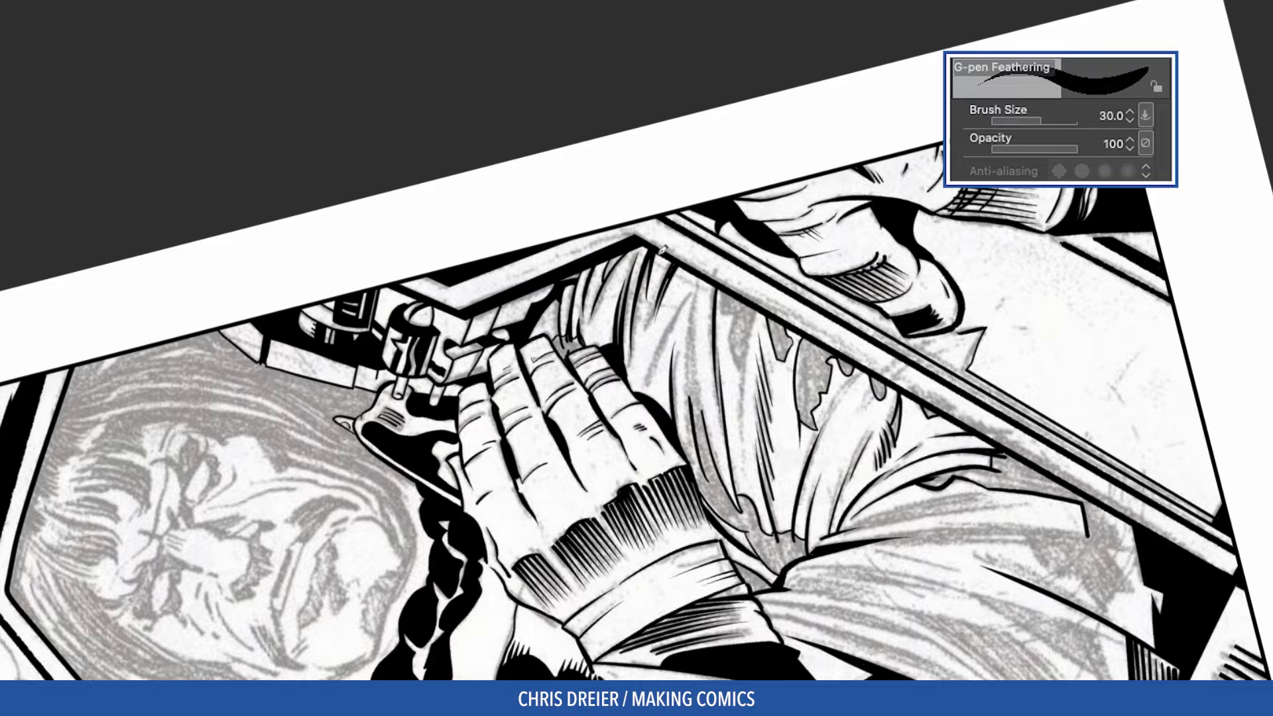
pyautogui.moveTo(650, 390); pyautogui.dragTo(694, 292)
pyautogui.moveTo(531, 437)
pyautogui.mouseDown()
pyautogui.moveTo(514, 358)
pyautogui.moveTo(544, 310)
pyautogui.mouseUp()
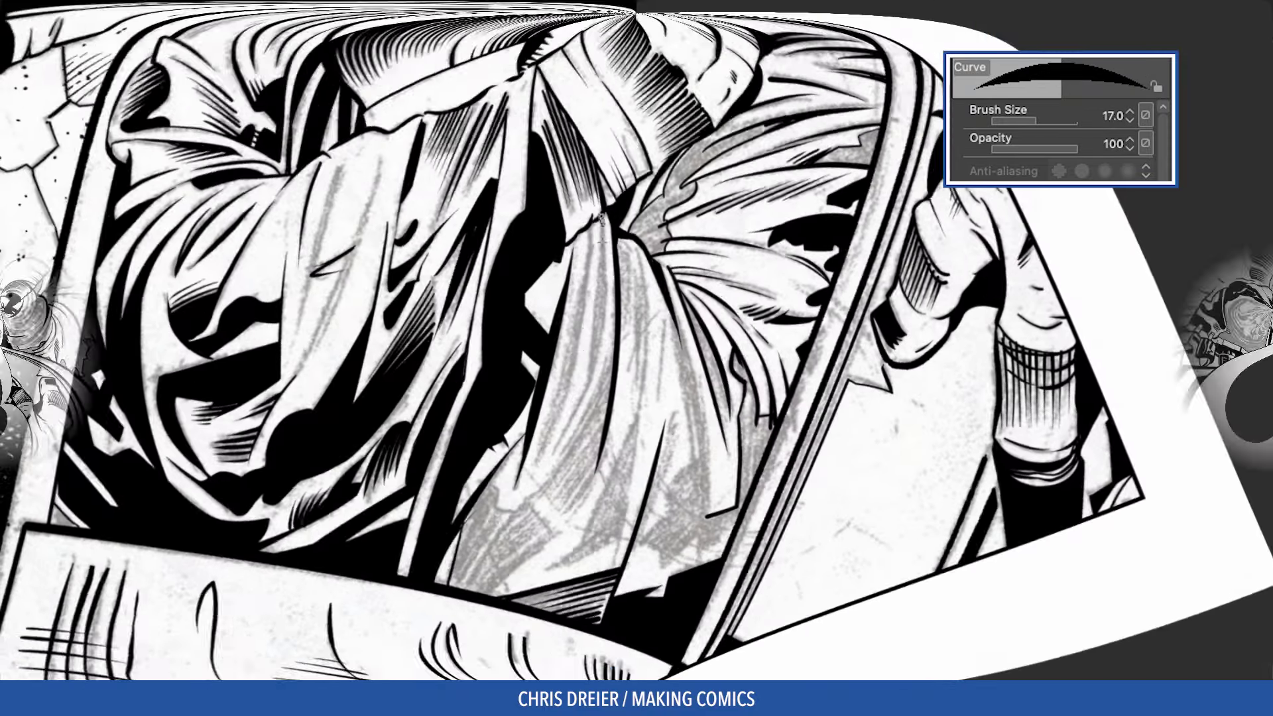
# Ink long curved fold lines down the robe below the glove cuff with the Curve tool at size 17
pyautogui.moveTo(599, 209); pyautogui.dragTo(581, 394)
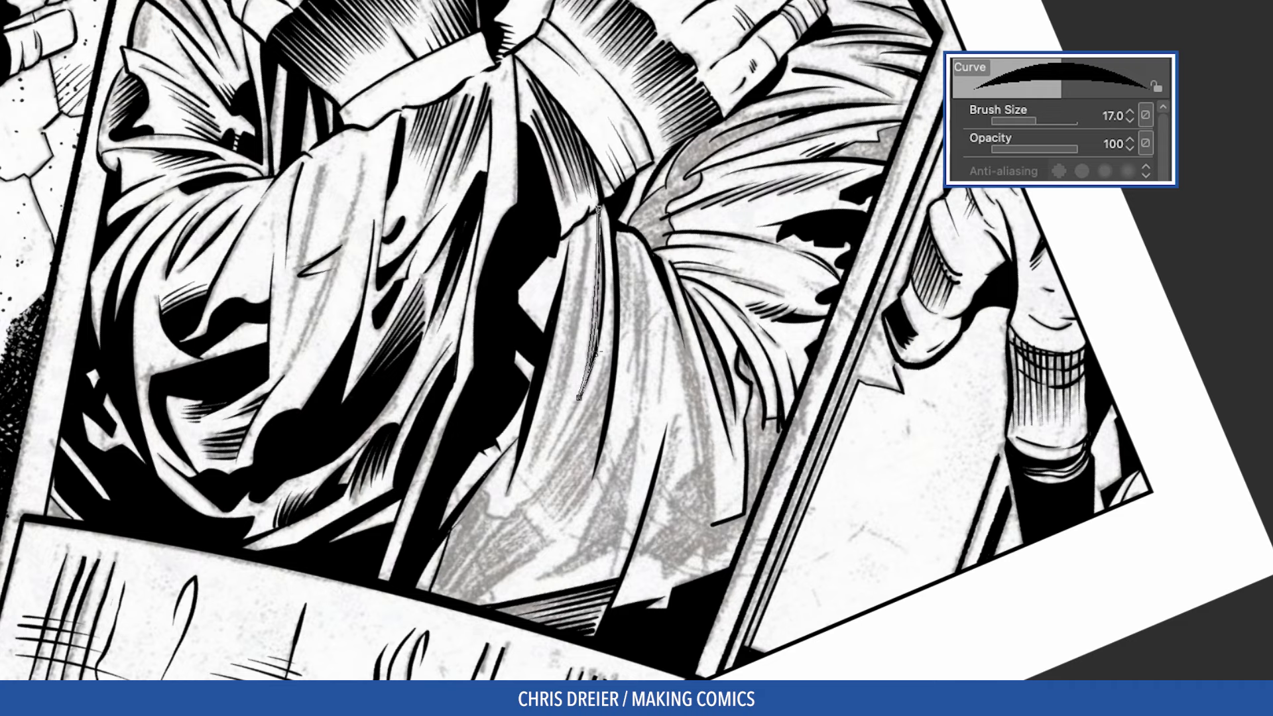
pyautogui.click(602, 305)
pyautogui.moveTo(587, 224); pyautogui.dragTo(529, 470)
pyautogui.click(585, 358)
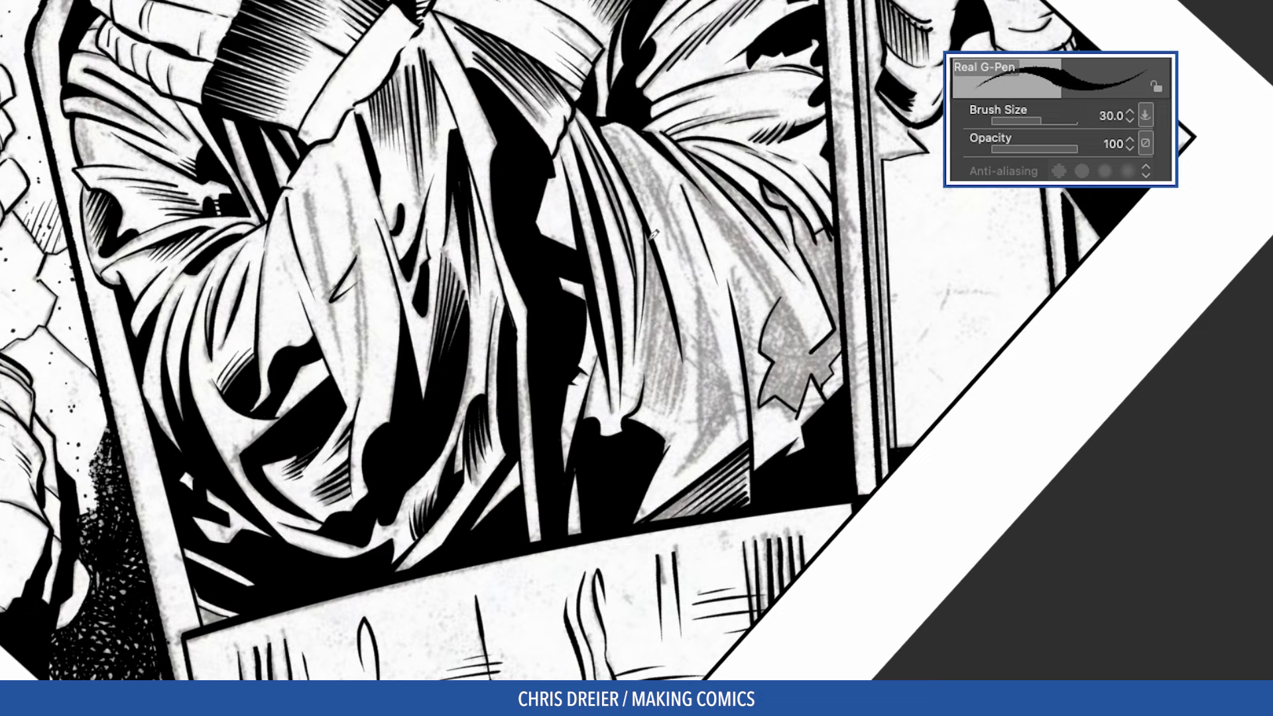
# Hatch the shaded sides of the robe's hanging folds with the Real G-Pen at size 30, redoing one stroke near the hem
pyautogui.moveTo(654, 234); pyautogui.dragTo(643, 357)
pyautogui.moveTo(670, 256); pyautogui.dragTo(648, 372)
pyautogui.moveTo(671, 262); pyautogui.dragTo(654, 378)
pyautogui.moveTo(676, 293); pyautogui.dragTo(662, 413)
pyautogui.moveTo(688, 342)
pyautogui.mouseDown()
pyautogui.moveTo(673, 418)
pyautogui.moveTo(683, 476)
pyautogui.moveTo(706, 407)
pyautogui.mouseUp()
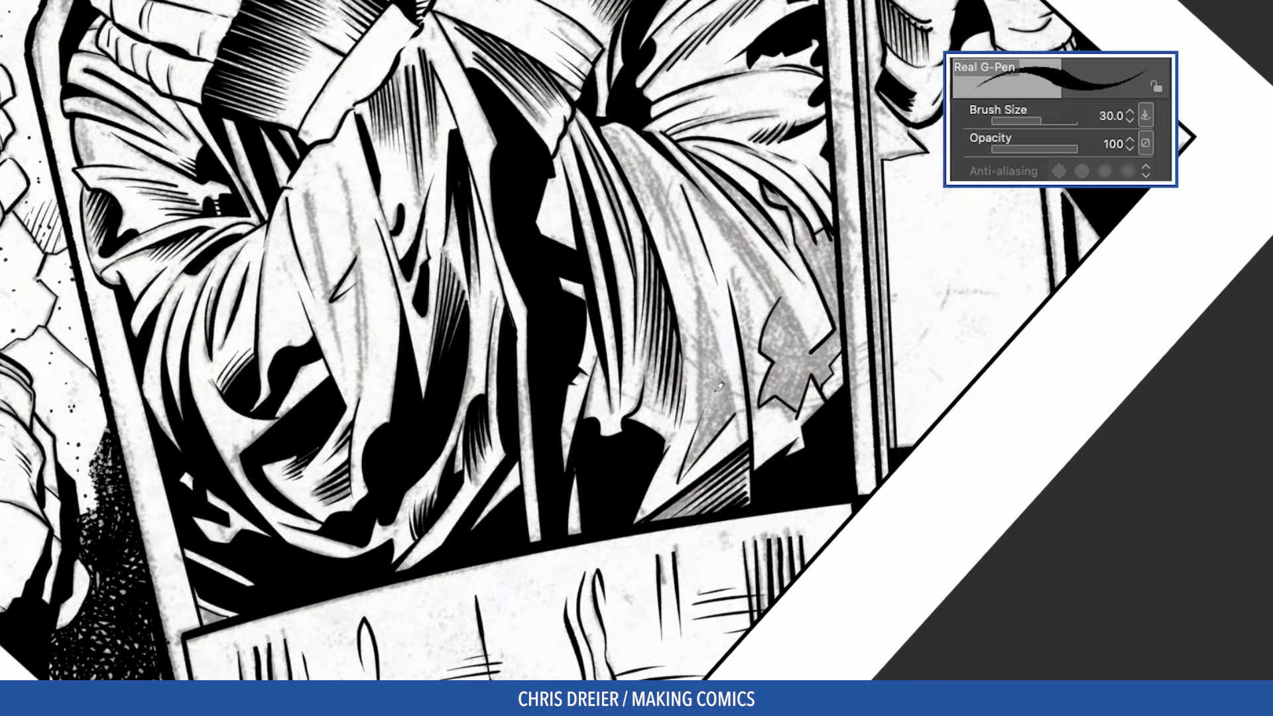
pyautogui.moveTo(693, 462); pyautogui.dragTo(665, 505)
pyautogui.press('super+z')
pyautogui.moveTo(695, 461); pyautogui.dragTo(661, 508)
pyautogui.moveTo(700, 262)
pyautogui.mouseDown()
pyautogui.moveTo(748, 443)
pyautogui.moveTo(708, 429)
pyautogui.mouseUp()
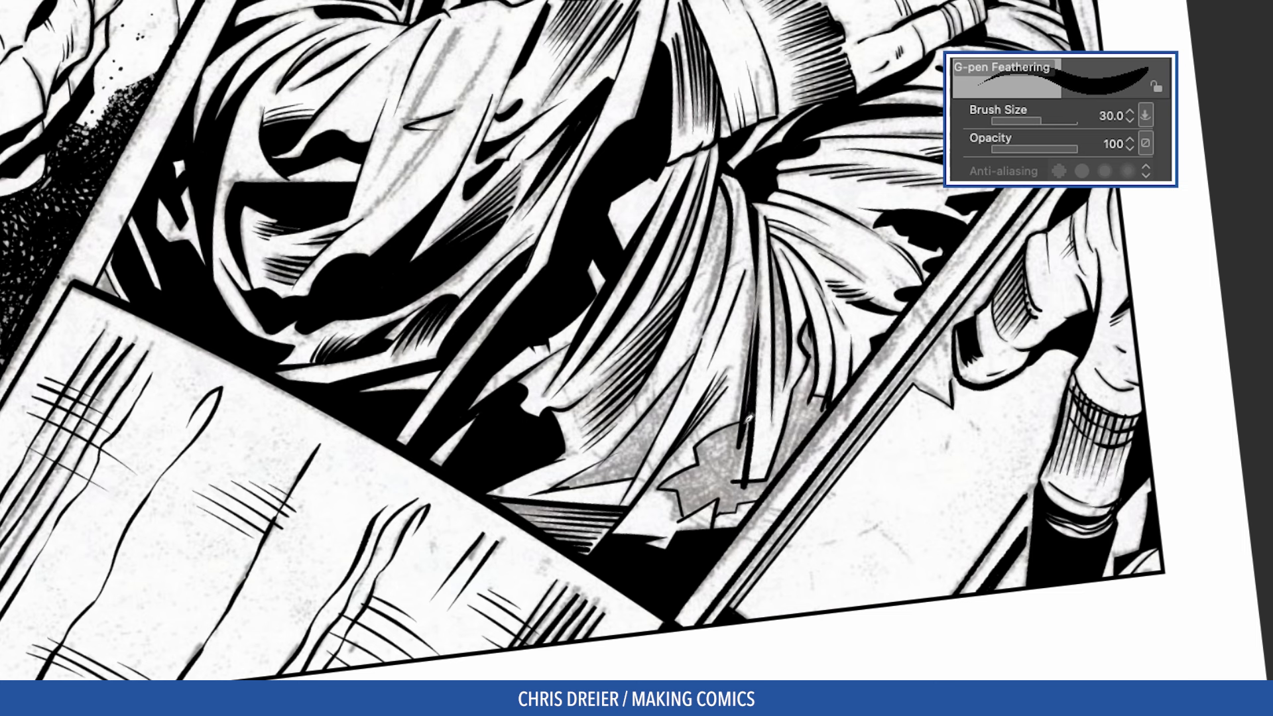
# Feather the folds around the shadow patch near the coffin edge with G-pen Feathering, reducing the size from 30 to 25
pyautogui.moveTo(755, 317); pyautogui.dragTo(730, 449)
pyautogui.moveTo(732, 398); pyautogui.dragTo(722, 454)
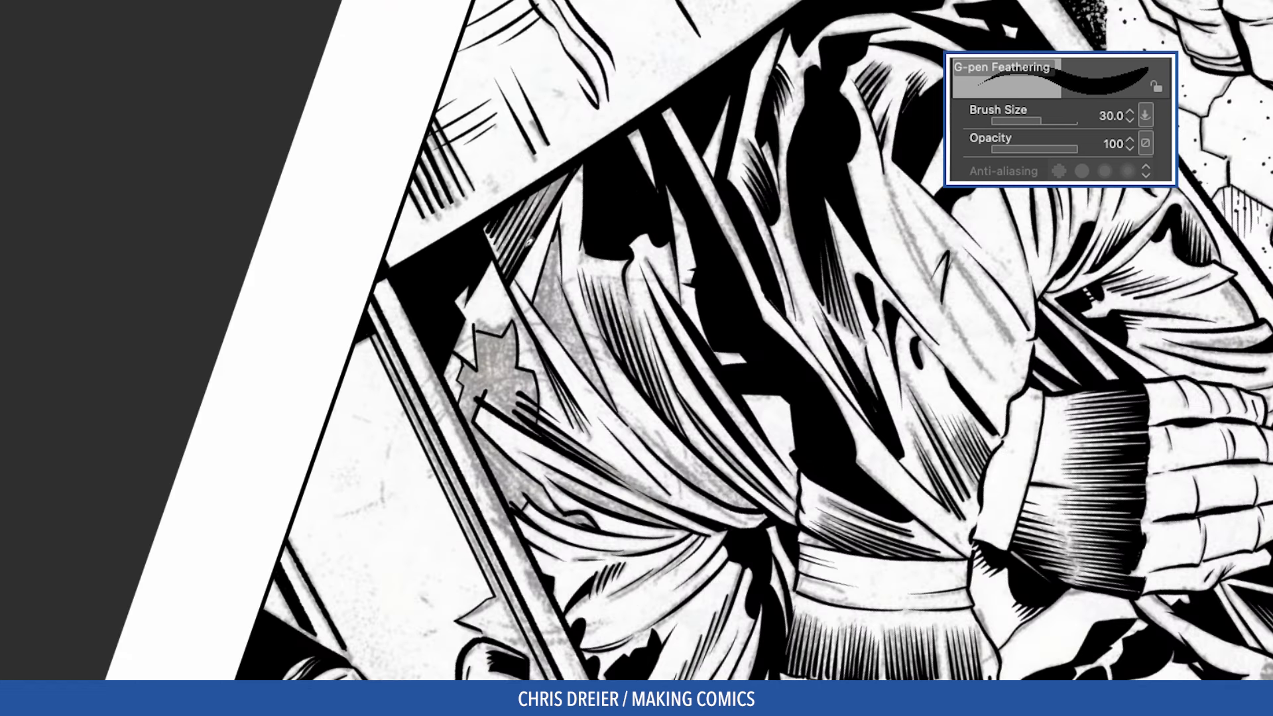
pyautogui.moveTo(490, 301)
pyautogui.mouseDown()
pyautogui.moveTo(473, 355)
pyautogui.moveTo(504, 341)
pyautogui.mouseUp()
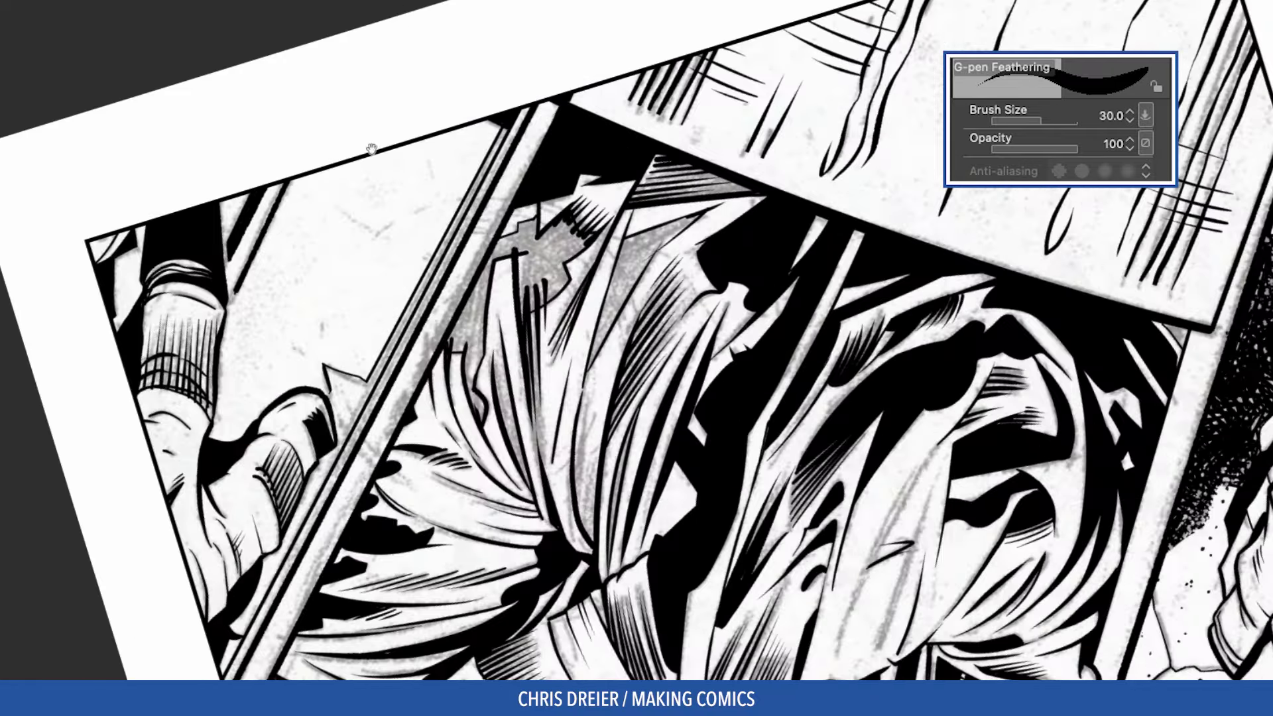
pyautogui.press('[')
pyautogui.moveTo(515, 343); pyautogui.dragTo(496, 406)
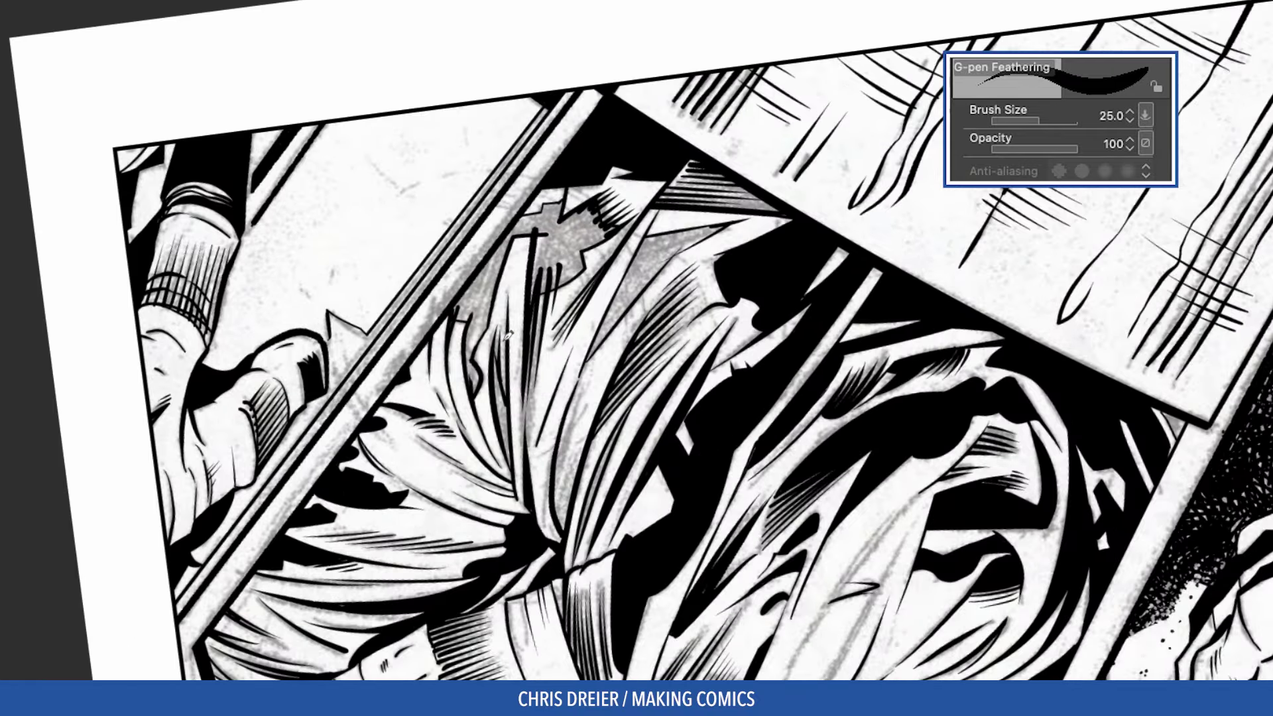
pyautogui.moveTo(505, 325)
pyautogui.mouseDown()
pyautogui.moveTo(512, 393)
pyautogui.moveTo(558, 483)
pyautogui.mouseUp()
pyautogui.hotkey('ctrl', 'z')
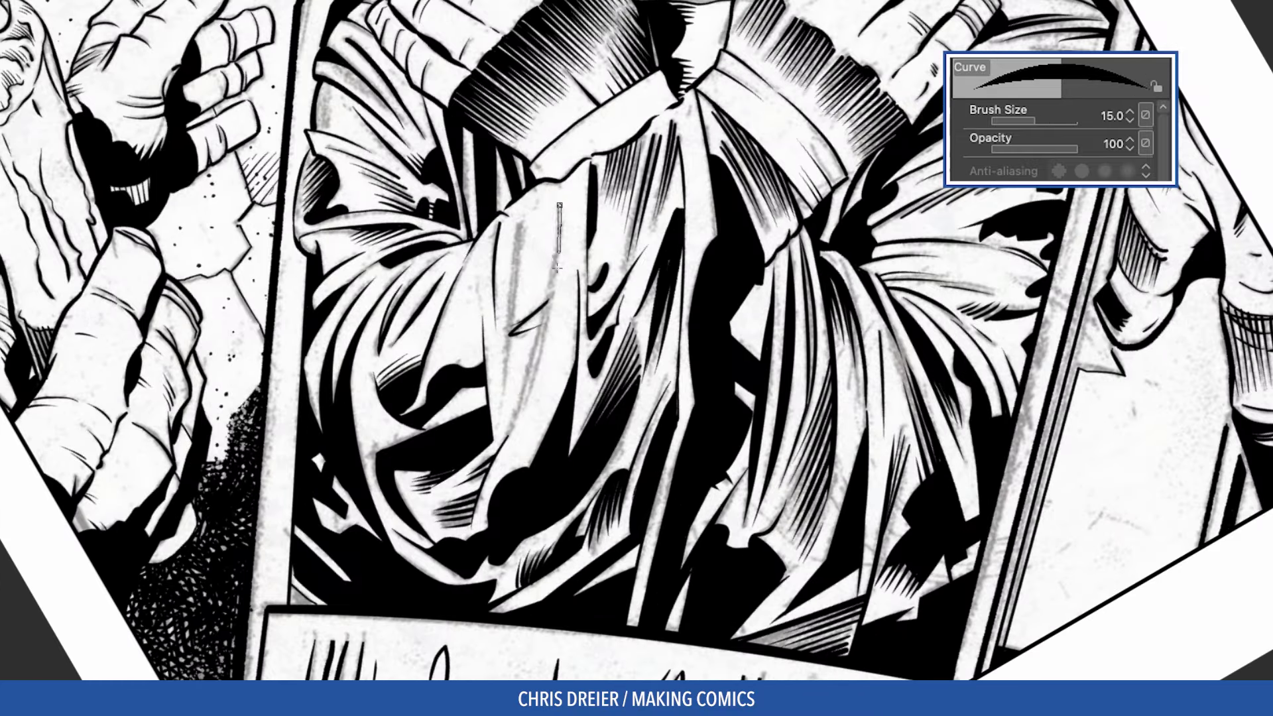
# Ink tapered curves along the pencilled fold in the middle of the robe with the Curve tool at sizes 15 and 10
pyautogui.moveTo(557, 268); pyautogui.dragTo(510, 426)
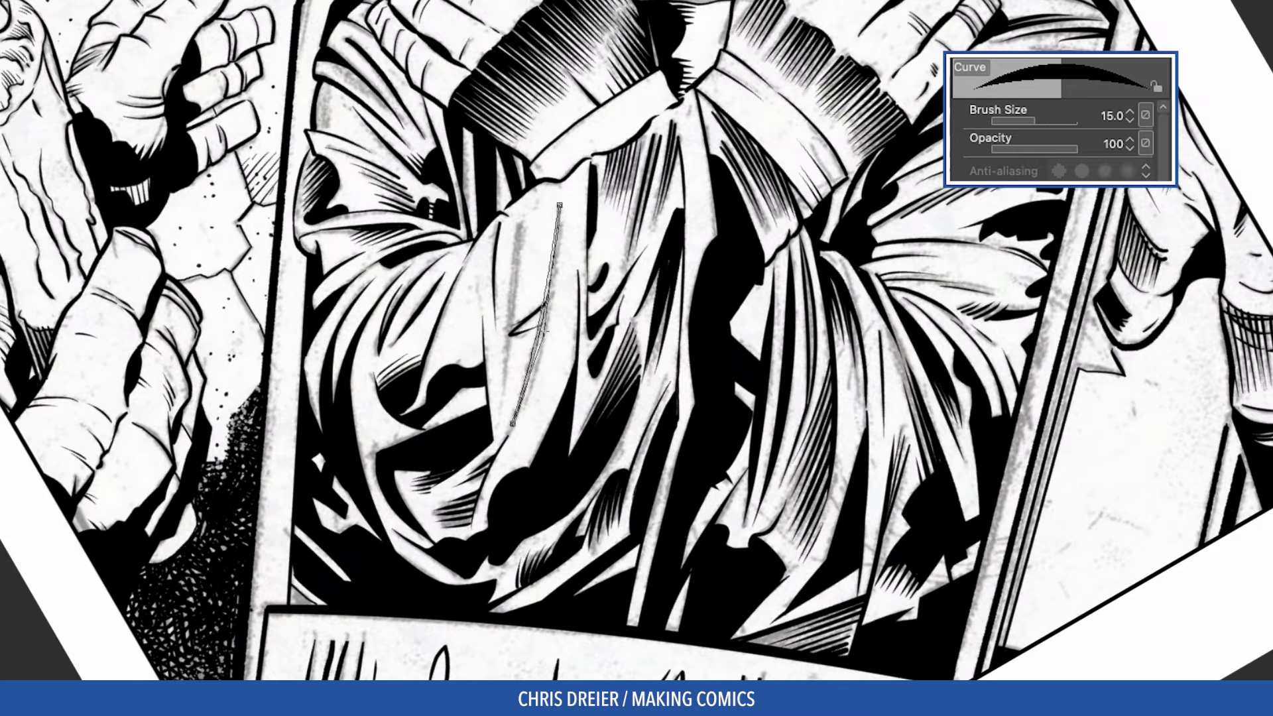
pyautogui.click(547, 312)
pyautogui.press('[')
pyautogui.press('[')
pyautogui.moveTo(560, 202); pyautogui.dragTo(538, 369)
pyautogui.click(546, 339)
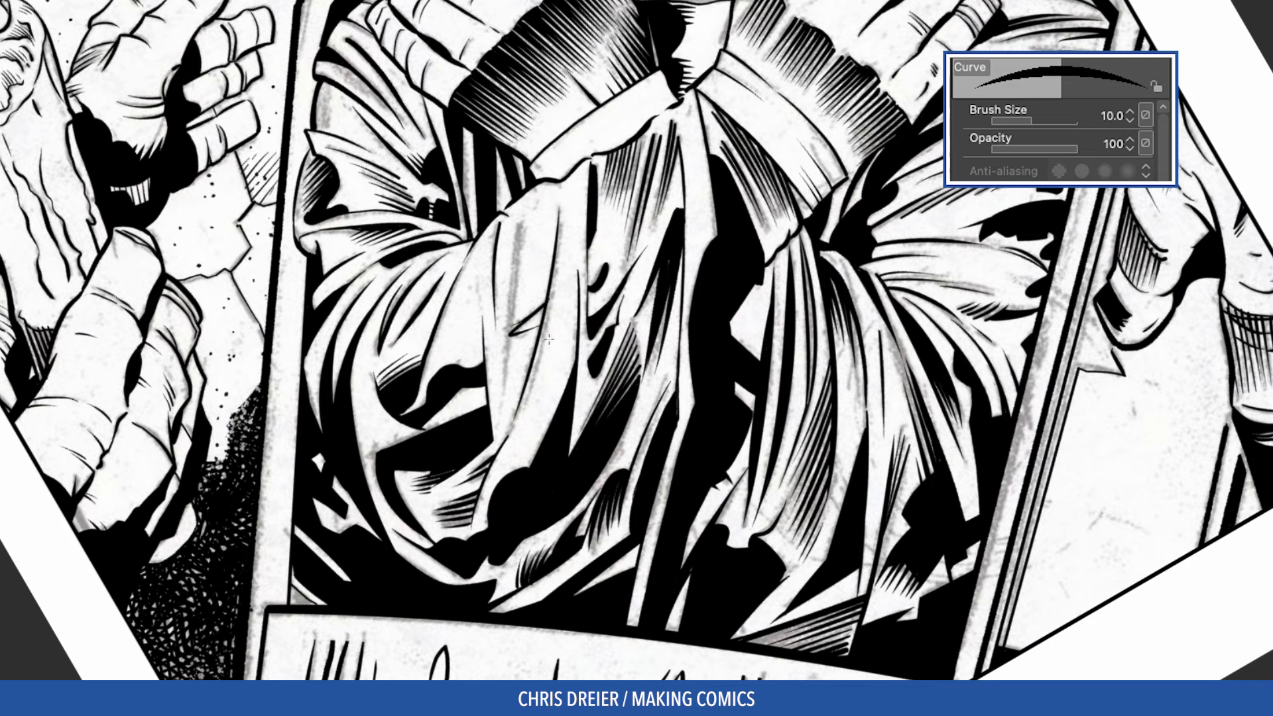
# Add heavier fold curves to the robe with the Curve tool at size 20 and detail the dark coffin corner with the Real G-Pen at 25
pyautogui.press(']')
pyautogui.press(']')
pyautogui.moveTo(559, 198); pyautogui.dragTo(535, 372)
pyautogui.click(554, 316)
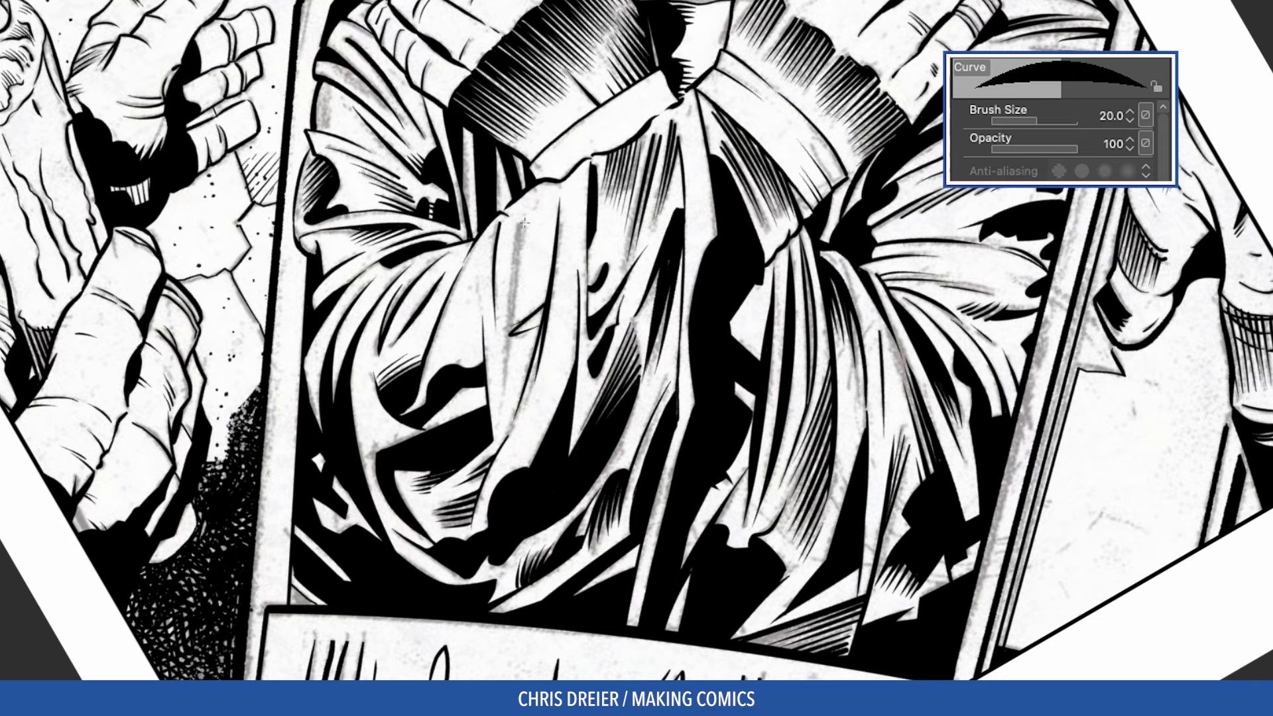
pyautogui.moveTo(516, 220)
pyautogui.mouseDown()
pyautogui.moveTo(502, 406)
pyautogui.moveTo(504, 384)
pyautogui.mouseUp()
pyautogui.press('[')
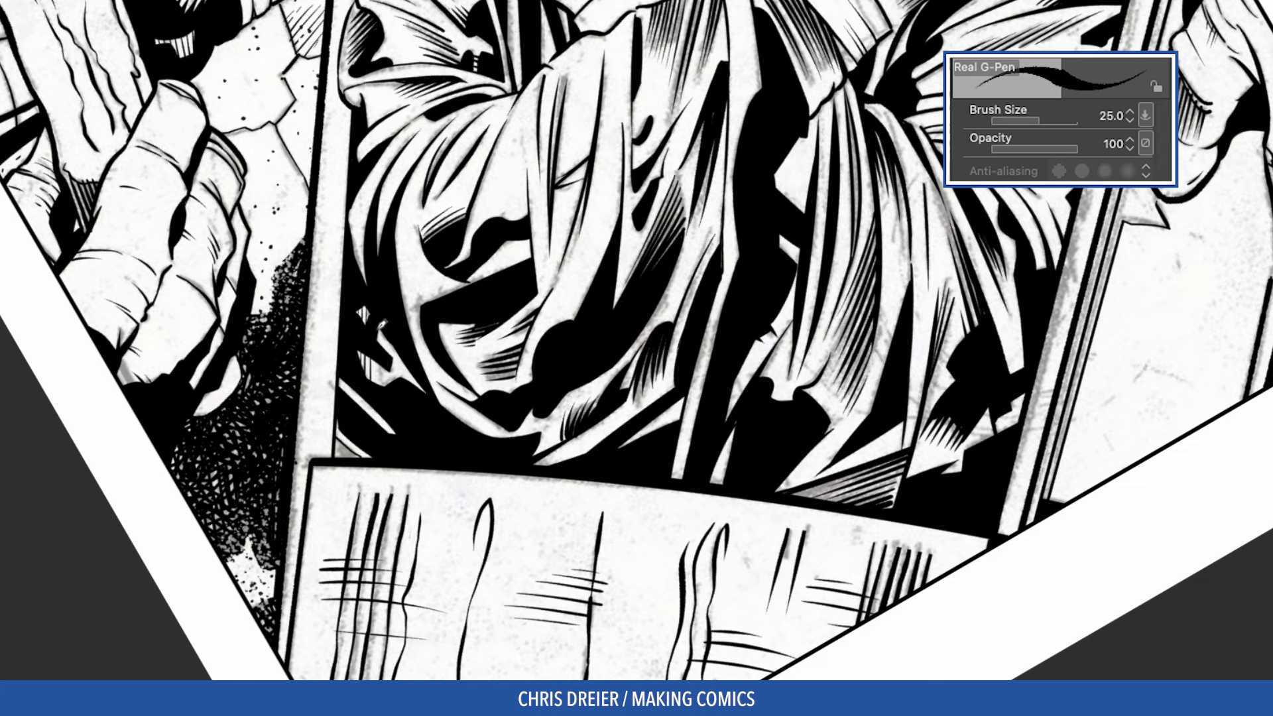
pyautogui.moveTo(390, 325); pyautogui.dragTo(400, 390)
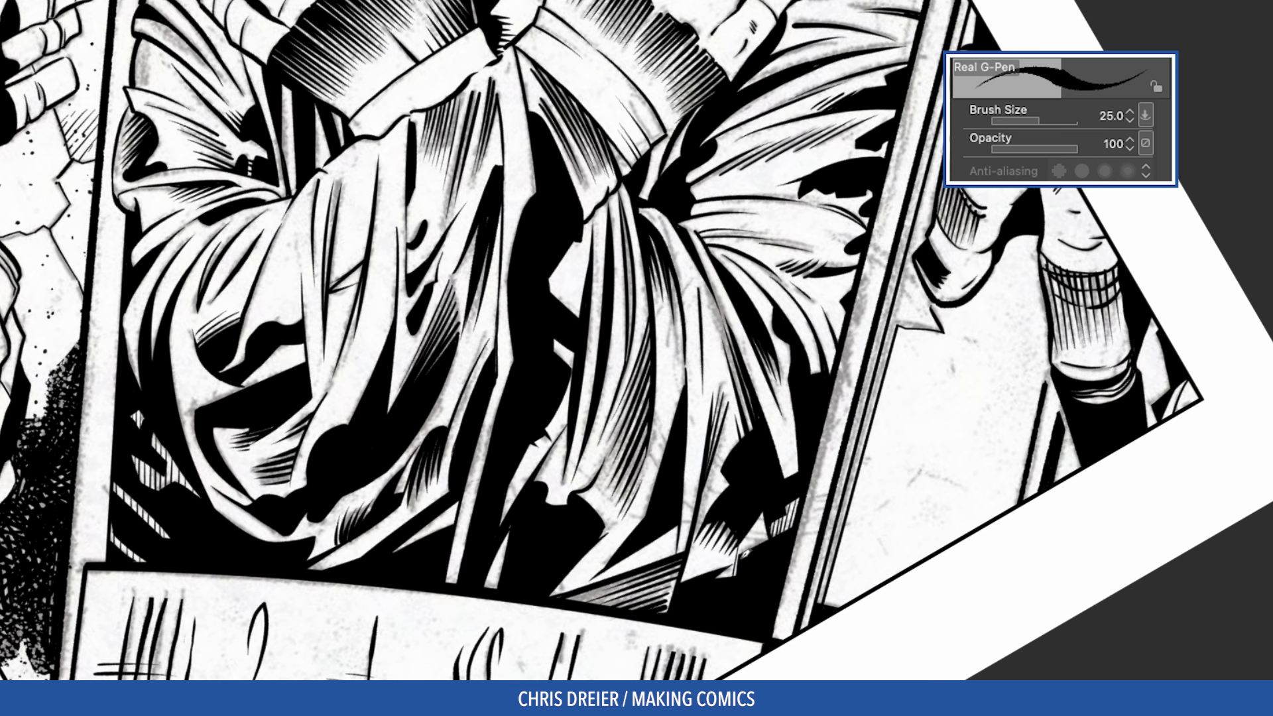
# Ink the face's furrowed brow line, first eye socket and nose bridge with the Real G-Pen at size 30
pyautogui.moveTo(490, 183)
pyautogui.mouseDown()
pyautogui.moveTo(594, 217)
pyautogui.moveTo(588, 224)
pyautogui.moveTo(605, 207)
pyautogui.moveTo(607, 220)
pyautogui.moveTo(553, 171)
pyautogui.moveTo(605, 204)
pyautogui.moveTo(761, 214)
pyautogui.mouseUp()
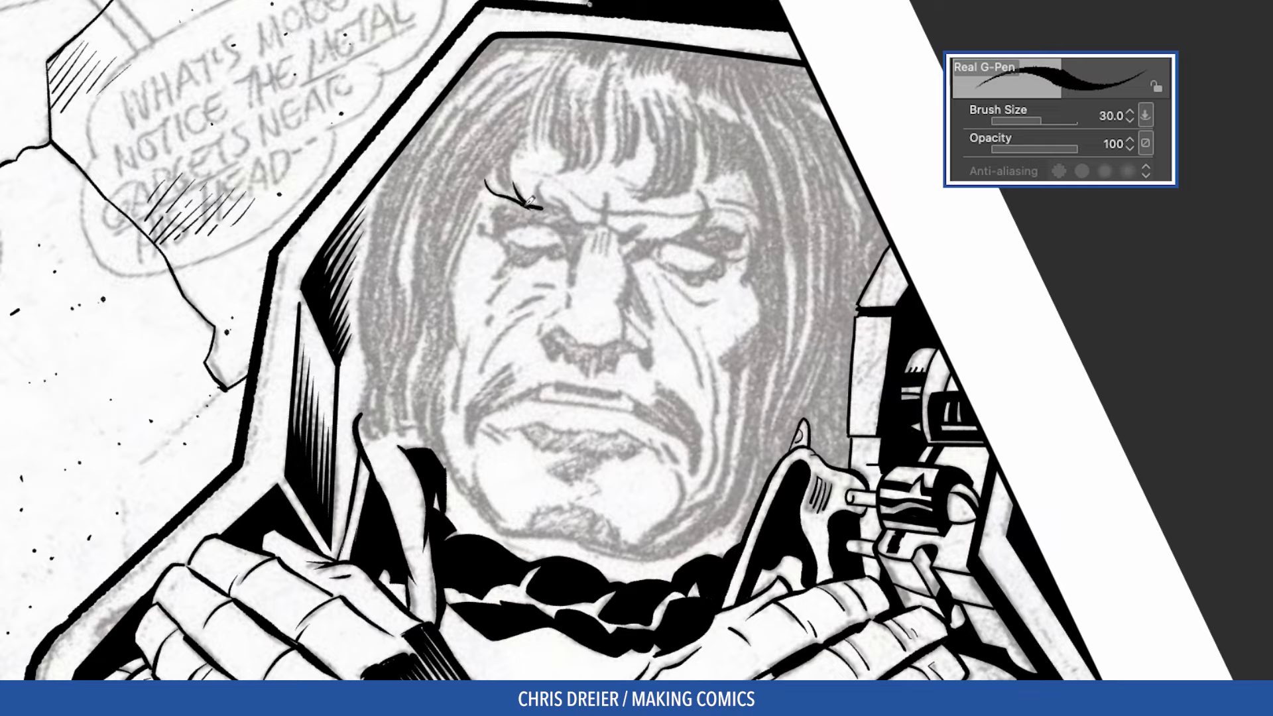
pyautogui.moveTo(745, 171)
pyautogui.mouseDown()
pyautogui.moveTo(764, 245)
pyautogui.moveTo(746, 281)
pyautogui.mouseUp()
pyautogui.moveTo(482, 229); pyautogui.dragTo(524, 198)
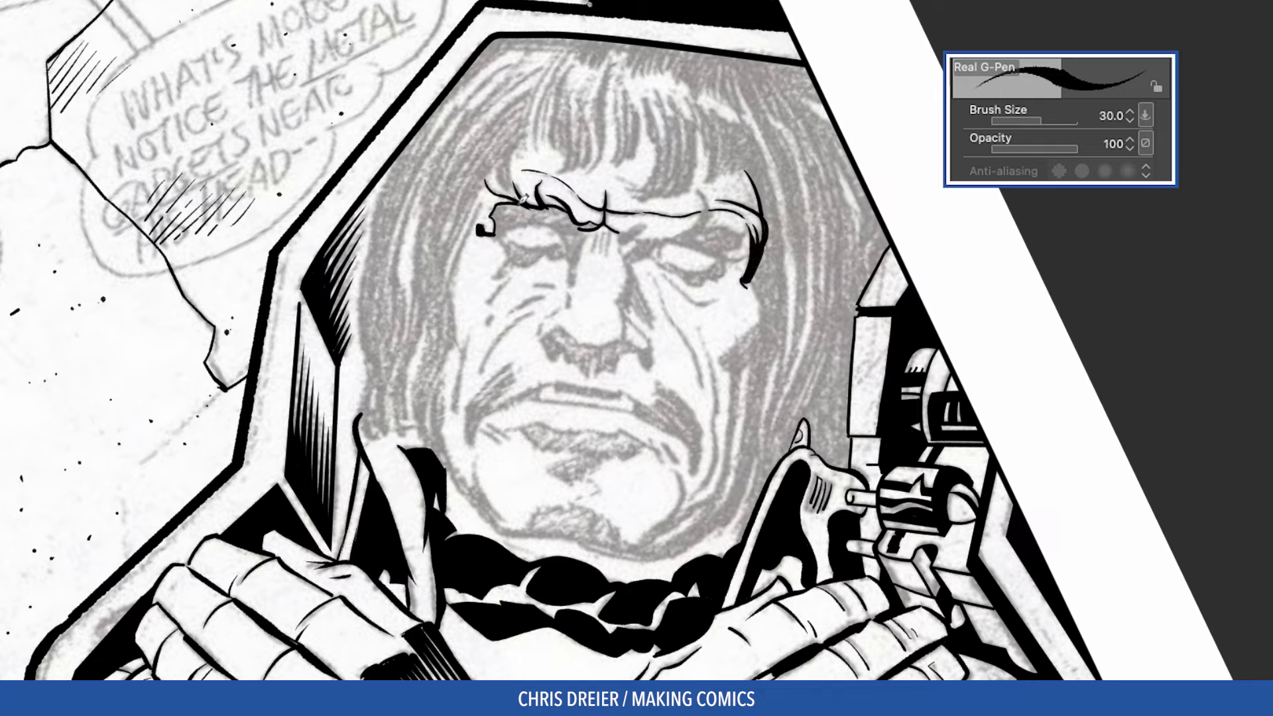
pyautogui.moveTo(524, 260)
pyautogui.mouseDown()
pyautogui.moveTo(586, 227)
pyautogui.moveTo(572, 279)
pyautogui.mouseUp()
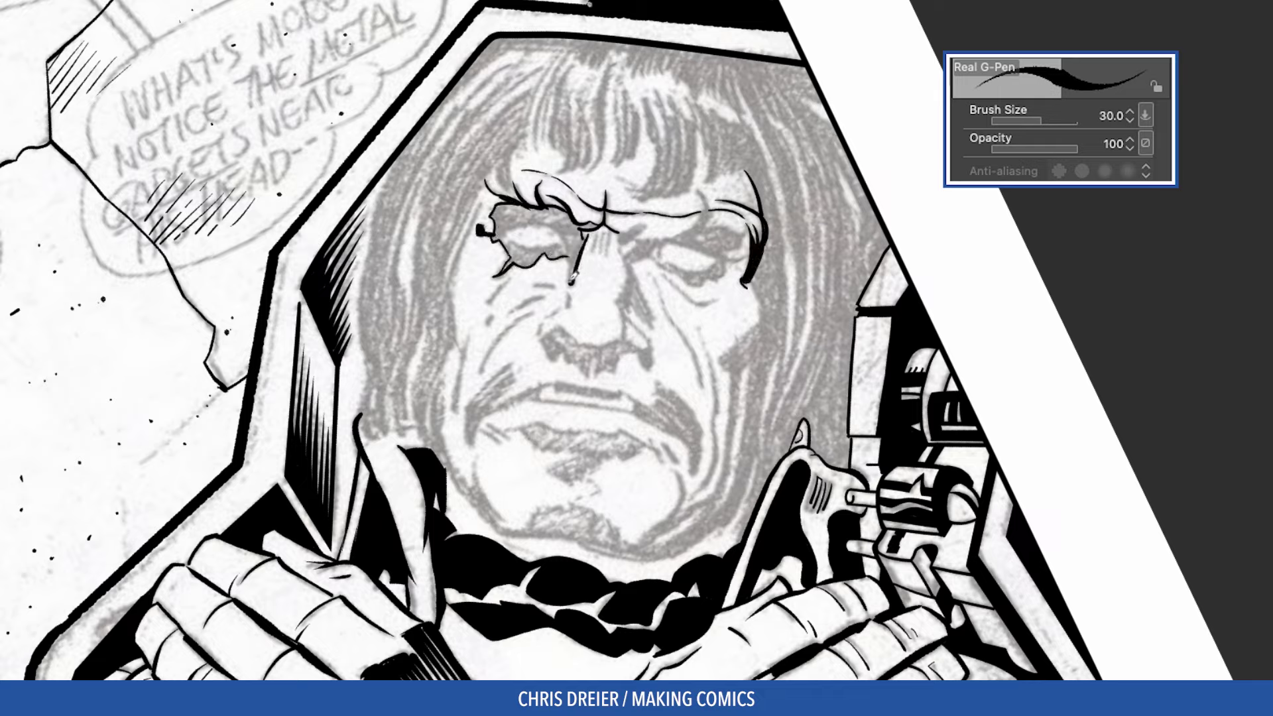
pyautogui.moveTo(507, 232)
pyautogui.mouseDown()
pyautogui.moveTo(600, 236)
pyautogui.moveTo(627, 278)
pyautogui.moveTo(621, 310)
pyautogui.mouseUp()
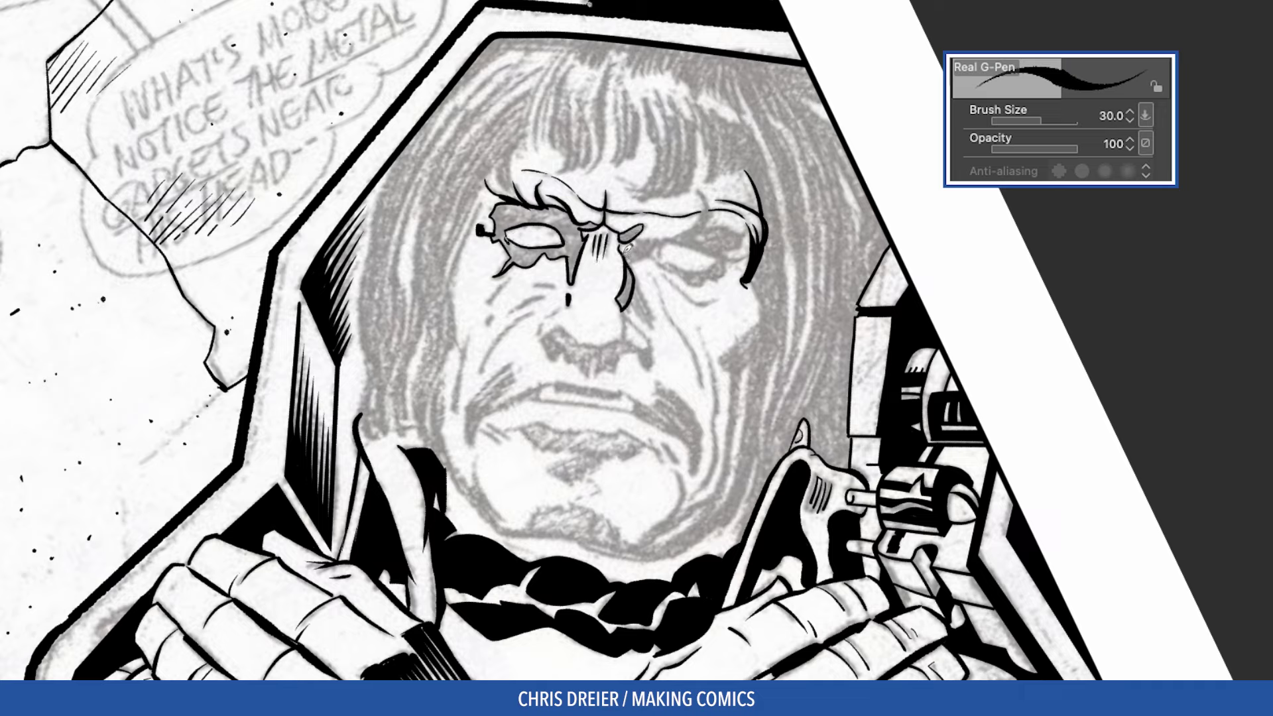
# Ink the second eye socket and the cheek creases and wrinkles below the eyes with the Real G-Pen at size 30
pyautogui.moveTo(629, 242)
pyautogui.mouseDown()
pyautogui.moveTo(712, 199)
pyautogui.moveTo(740, 255)
pyautogui.moveTo(720, 275)
pyautogui.moveTo(725, 251)
pyautogui.moveTo(700, 393)
pyautogui.mouseUp()
pyautogui.moveTo(262, 215); pyautogui.dragTo(245, 388)
pyautogui.moveTo(460, 254); pyautogui.dragTo(462, 277)
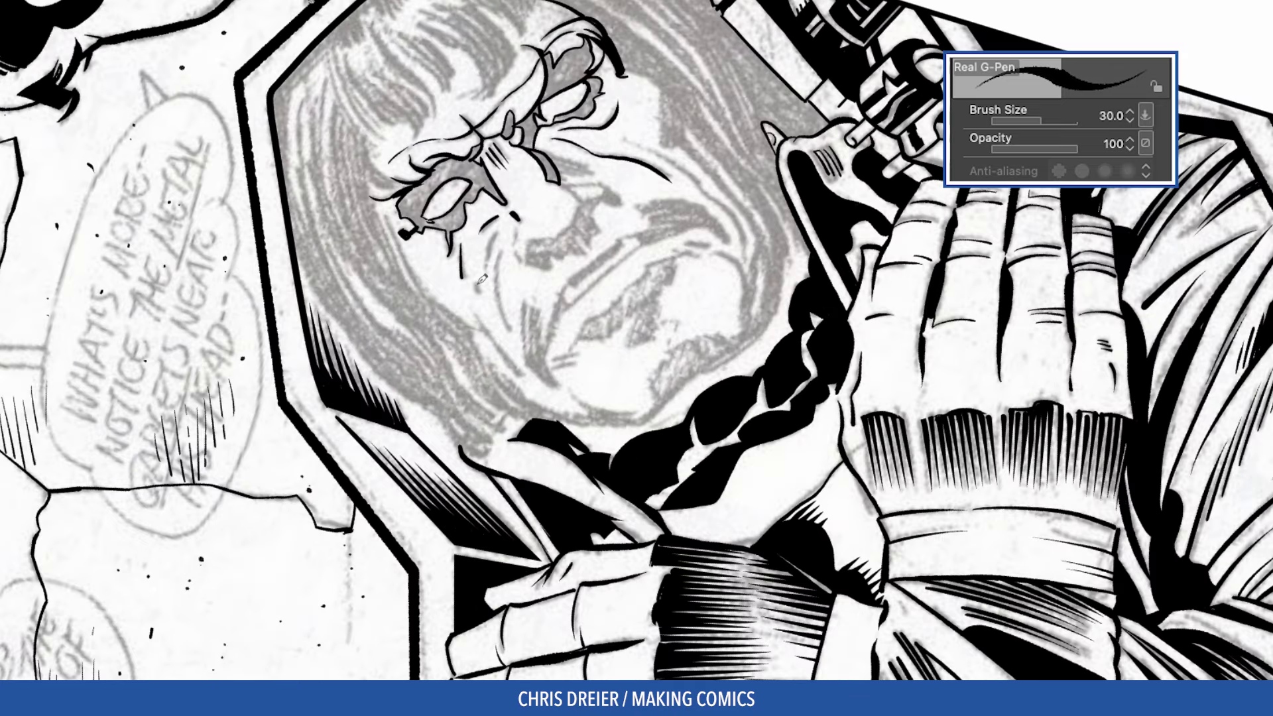
pyautogui.moveTo(497, 233)
pyautogui.mouseDown()
pyautogui.moveTo(491, 268)
pyautogui.moveTo(509, 331)
pyautogui.mouseUp()
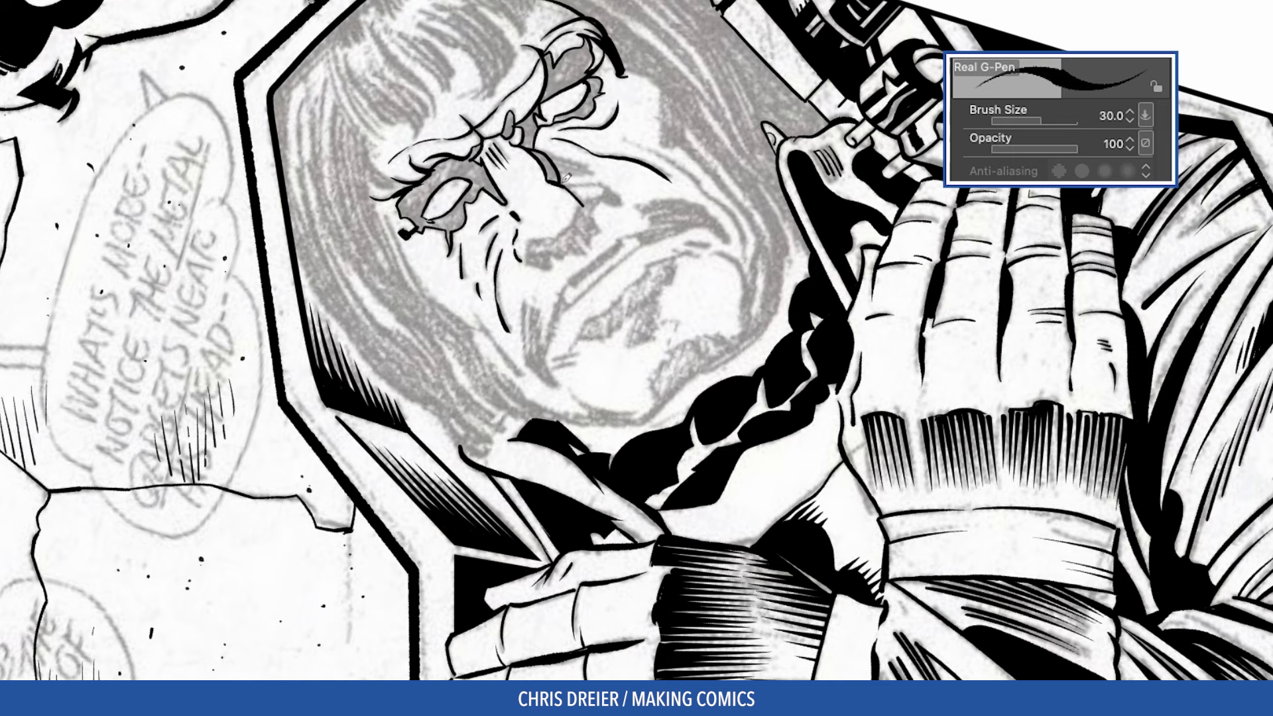
# Outline the tip of the nose and the jagged shadow shape beneath it with the Real G-Pen
pyautogui.moveTo(602, 189)
pyautogui.mouseDown()
pyautogui.moveTo(532, 236)
pyautogui.moveTo(560, 230)
pyautogui.moveTo(582, 202)
pyautogui.moveTo(528, 258)
pyautogui.mouseUp()
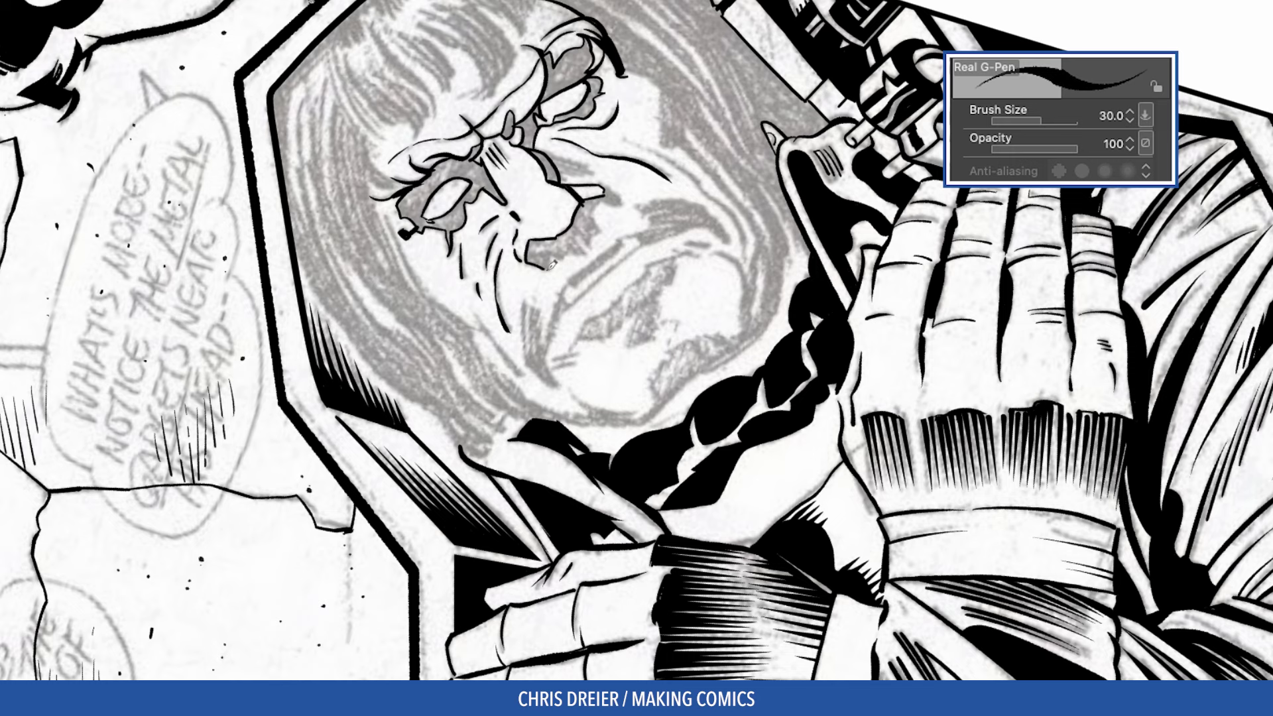
pyautogui.moveTo(595, 207); pyautogui.dragTo(604, 190)
pyautogui.moveTo(494, 153); pyautogui.dragTo(558, 145)
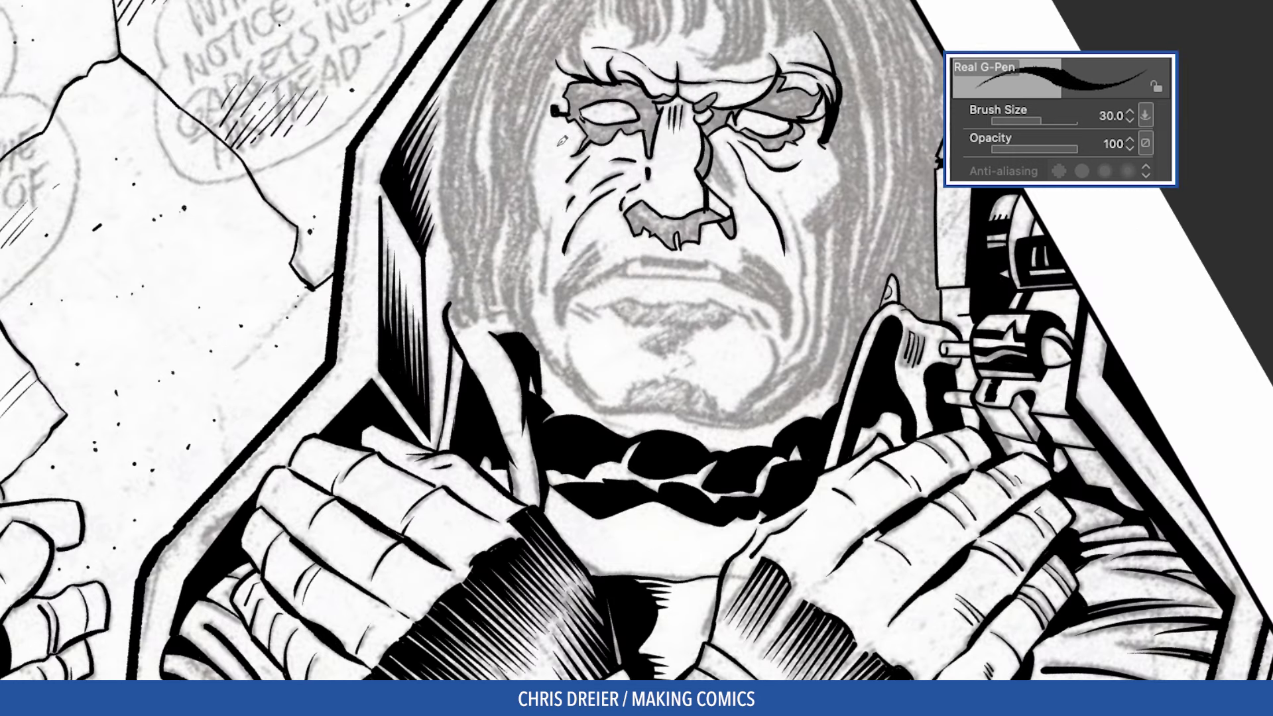
# Ink the long cheek contours running down both sides of the face toward the mouth and jaw
pyautogui.moveTo(550, 216); pyautogui.dragTo(544, 294)
pyautogui.moveTo(767, 258); pyautogui.dragTo(653, 276)
pyautogui.moveTo(663, 205)
pyautogui.mouseDown()
pyautogui.moveTo(689, 299)
pyautogui.moveTo(672, 377)
pyautogui.mouseUp()
pyautogui.moveTo(475, 370); pyautogui.dragTo(646, 195)
pyautogui.moveTo(615, 386); pyautogui.dragTo(683, 415)
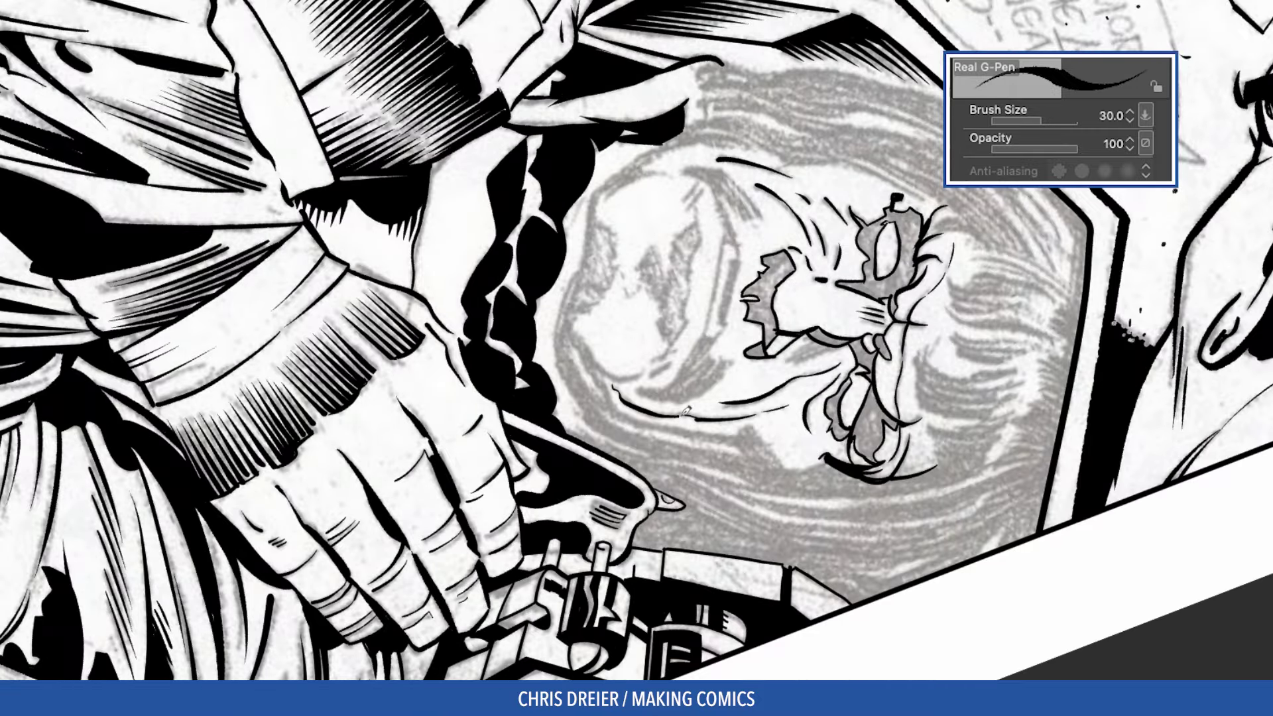
pyautogui.moveTo(574, 316); pyautogui.dragTo(585, 346)
# Ink the jaw crease shapes beside the mouth and the temple edge next to the hair, undoing the last stroke
pyautogui.moveTo(352, 244); pyautogui.dragTo(803, 614)
pyautogui.moveTo(652, 340); pyautogui.dragTo(681, 401)
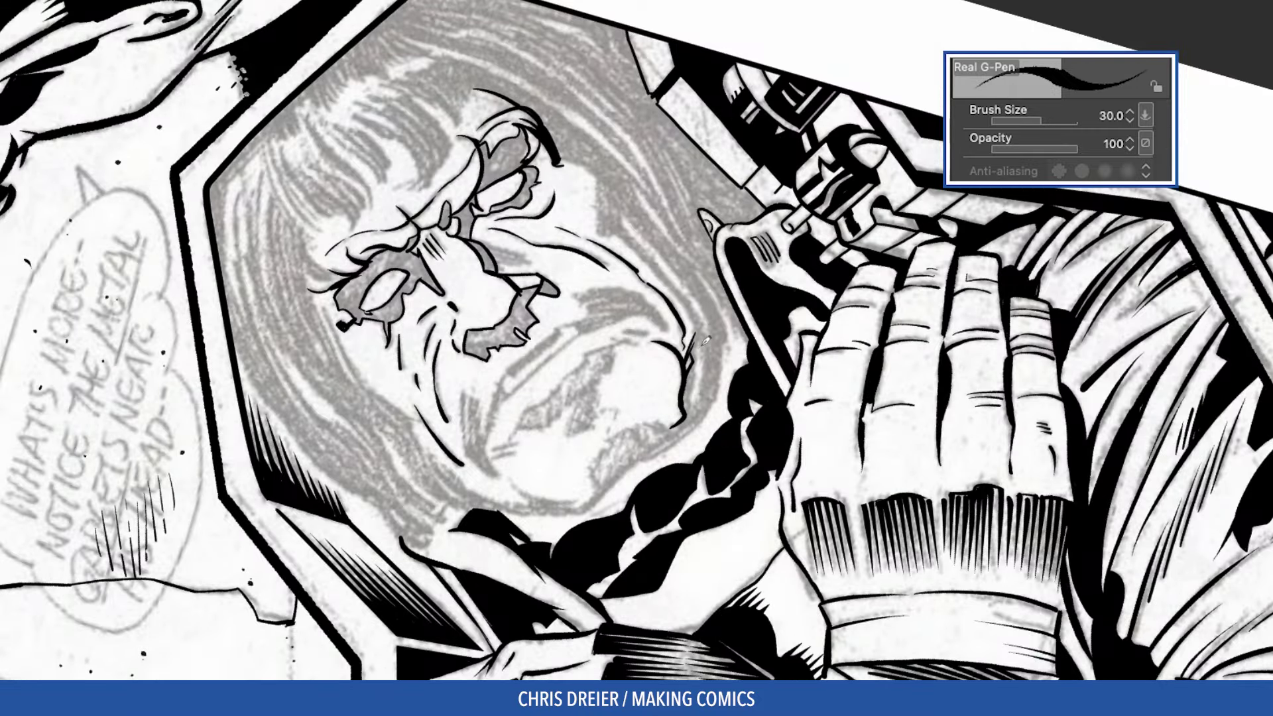
pyautogui.moveTo(698, 346); pyautogui.dragTo(690, 402)
pyautogui.moveTo(700, 354); pyautogui.dragTo(695, 398)
pyautogui.moveTo(558, 161)
pyautogui.mouseDown()
pyautogui.moveTo(604, 169)
pyautogui.moveTo(615, 234)
pyautogui.mouseUp()
pyautogui.moveTo(620, 212)
pyautogui.mouseDown()
pyautogui.moveTo(619, 231)
pyautogui.moveTo(676, 295)
pyautogui.mouseUp()
pyautogui.press('super+z')
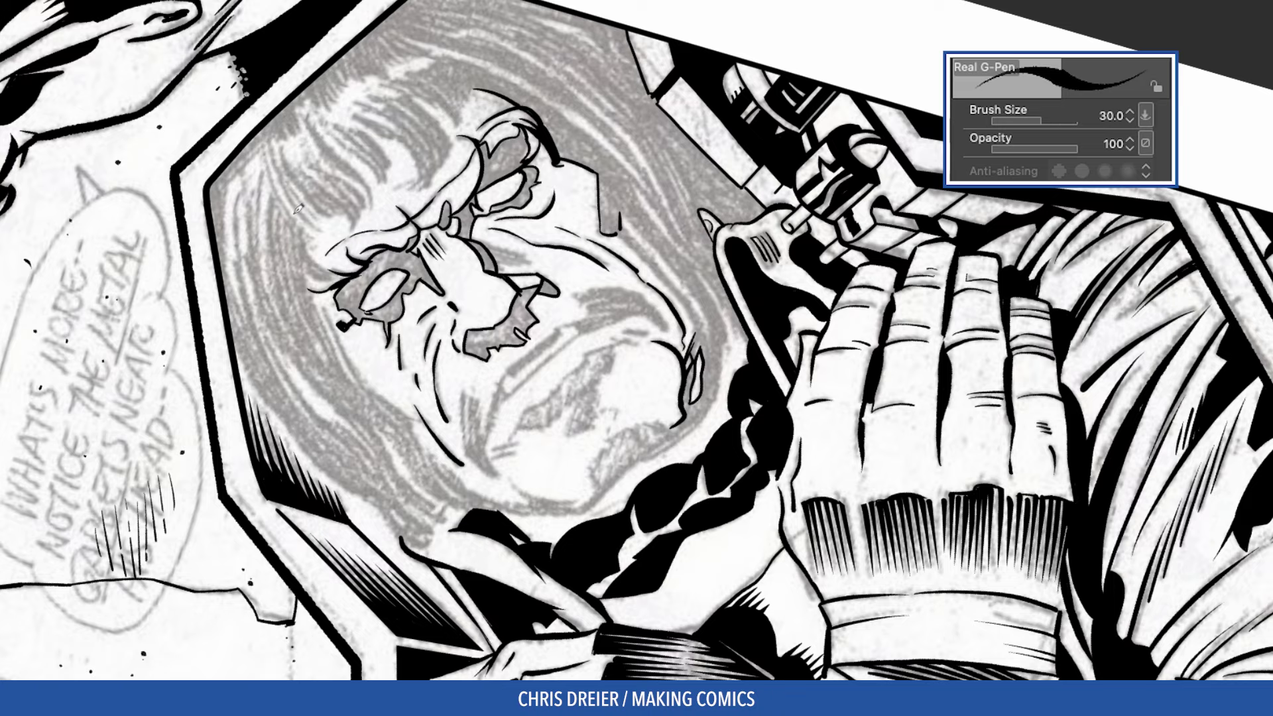
# Ink the upper and lower lips and outline the jagged shadow under the lower lip with the Real G-Pen at size 30
pyautogui.moveTo(294, 214); pyautogui.dragTo(358, 146)
pyautogui.moveTo(434, 298); pyautogui.dragTo(505, 124)
pyautogui.moveTo(547, 242); pyautogui.dragTo(623, 293)
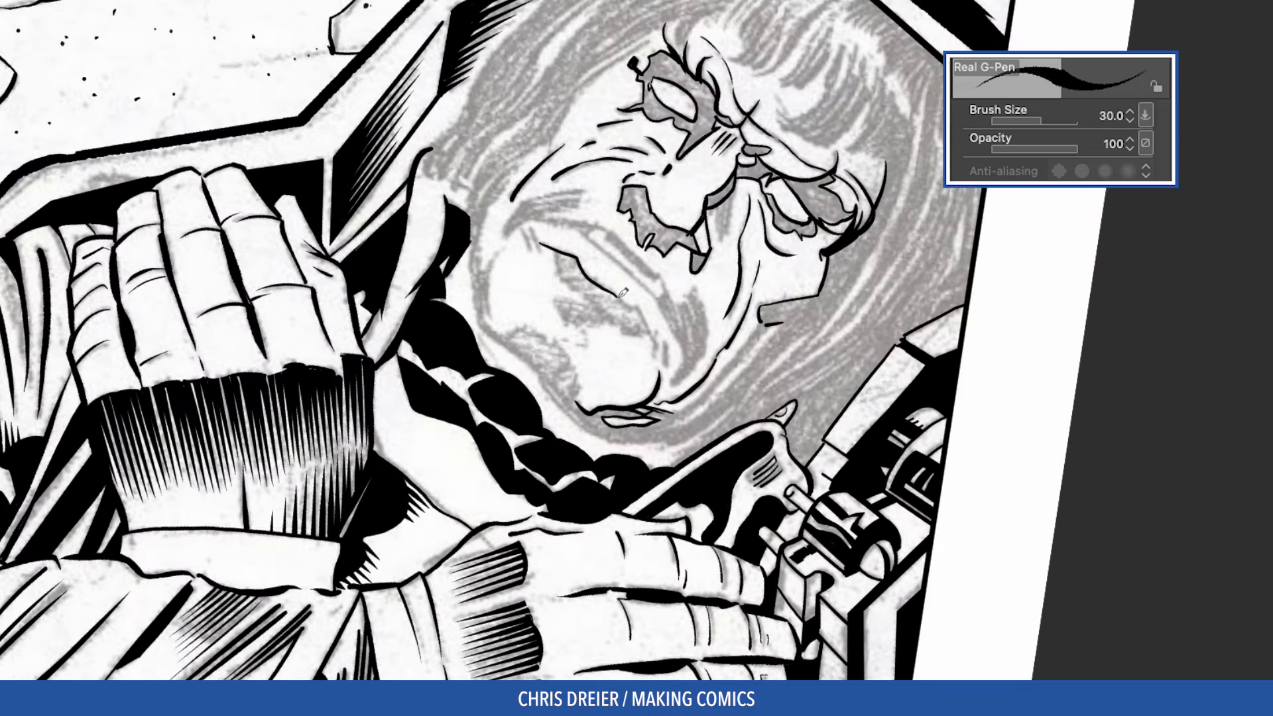
pyautogui.moveTo(556, 242)
pyautogui.mouseDown()
pyautogui.moveTo(597, 295)
pyautogui.moveTo(562, 323)
pyautogui.moveTo(661, 313)
pyautogui.mouseUp()
pyautogui.moveTo(571, 221); pyautogui.dragTo(678, 325)
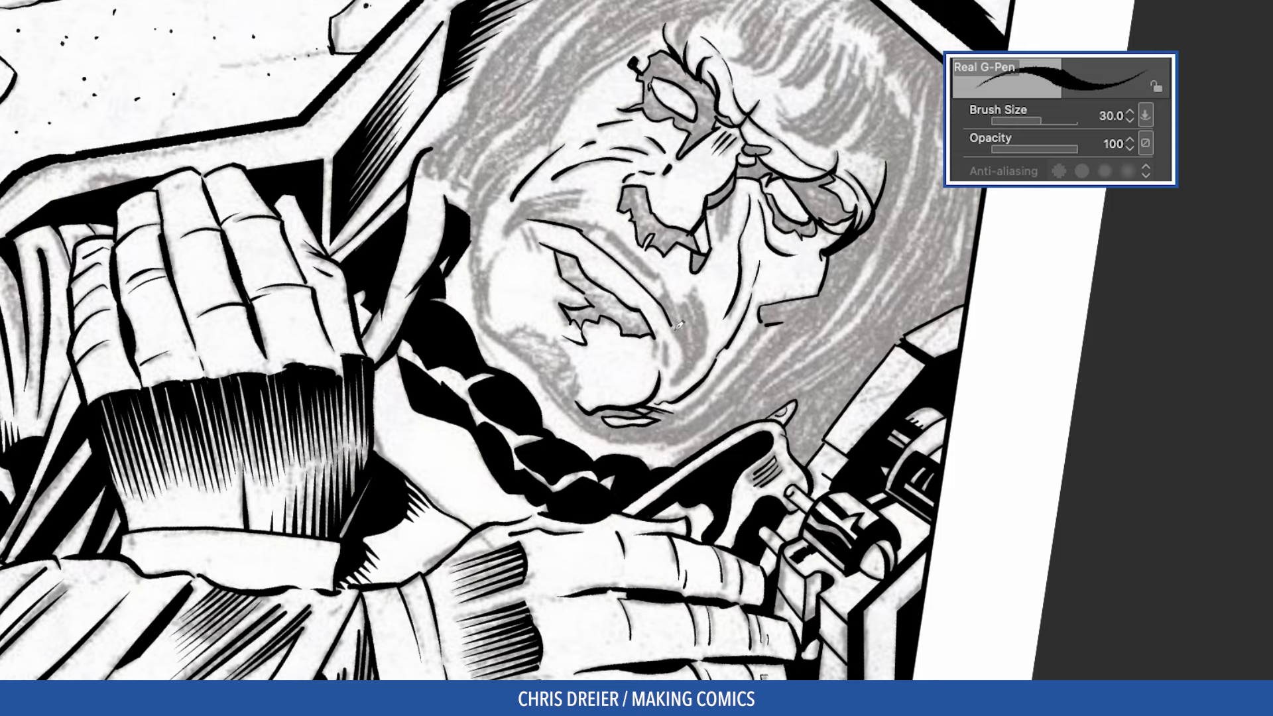
pyautogui.moveTo(537, 209)
pyautogui.mouseDown()
pyautogui.moveTo(597, 227)
pyautogui.moveTo(673, 278)
pyautogui.moveTo(676, 310)
pyautogui.mouseUp()
pyautogui.moveTo(589, 229)
pyautogui.mouseDown()
pyautogui.moveTo(617, 233)
pyautogui.moveTo(661, 295)
pyautogui.moveTo(662, 346)
pyautogui.mouseUp()
# Outline the shadow shapes at both corners of the mouth and the crease curving down toward the chin
pyautogui.press('-')
pyautogui.press('-')
pyautogui.moveTo(452, 401); pyautogui.dragTo(474, 438)
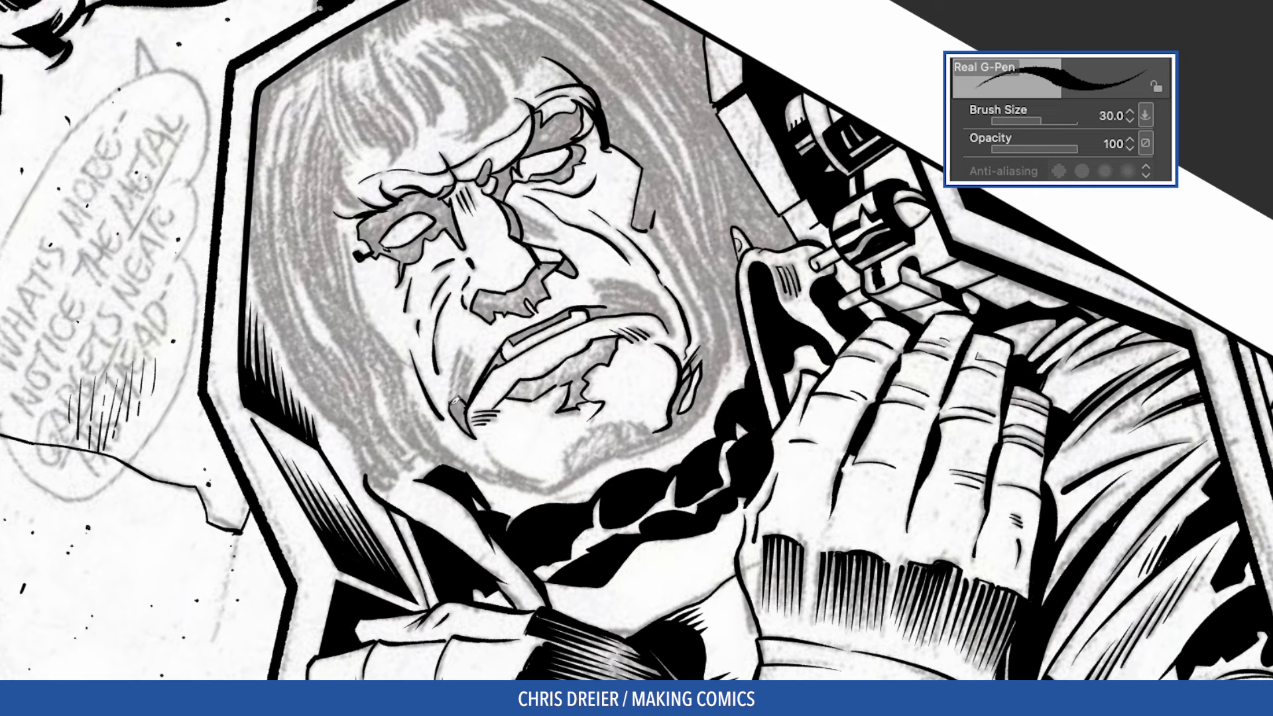
pyautogui.moveTo(623, 277)
pyautogui.mouseDown()
pyautogui.moveTo(667, 305)
pyautogui.moveTo(669, 333)
pyautogui.mouseUp()
pyautogui.moveTo(608, 307); pyautogui.dragTo(624, 283)
pyautogui.press('^')
pyautogui.press('^')
pyautogui.moveTo(464, 334); pyautogui.dragTo(489, 392)
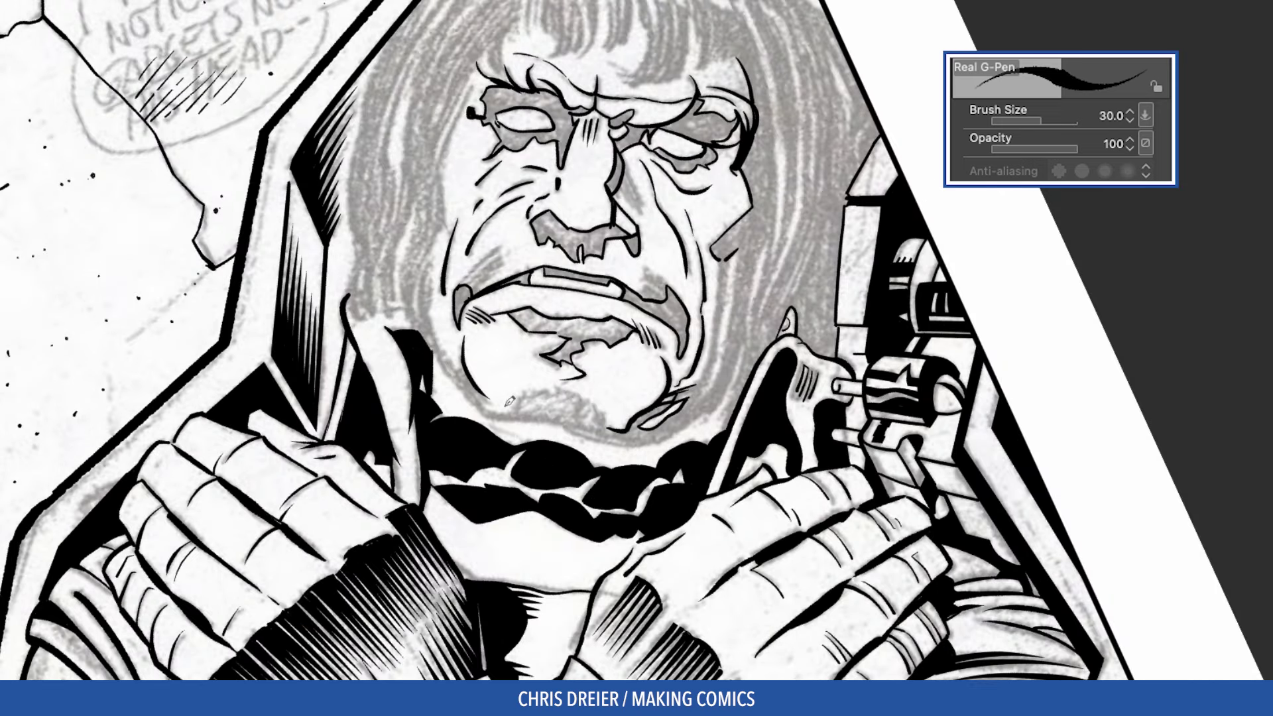
# Ink the face's outer jawline and side contour, and outline the shadow patch on the chin
pyautogui.moveTo(432, 268)
pyautogui.mouseDown()
pyautogui.moveTo(453, 368)
pyautogui.moveTo(477, 395)
pyautogui.moveTo(519, 422)
pyautogui.moveTo(670, 432)
pyautogui.mouseUp()
pyautogui.moveTo(727, 238); pyautogui.dragTo(698, 380)
pyautogui.moveTo(558, 389); pyautogui.dragTo(577, 393)
pyautogui.moveTo(586, 401); pyautogui.dragTo(604, 419)
pyautogui.moveTo(515, 410); pyautogui.dragTo(523, 399)
pyautogui.moveTo(529, 395); pyautogui.dragTo(545, 391)
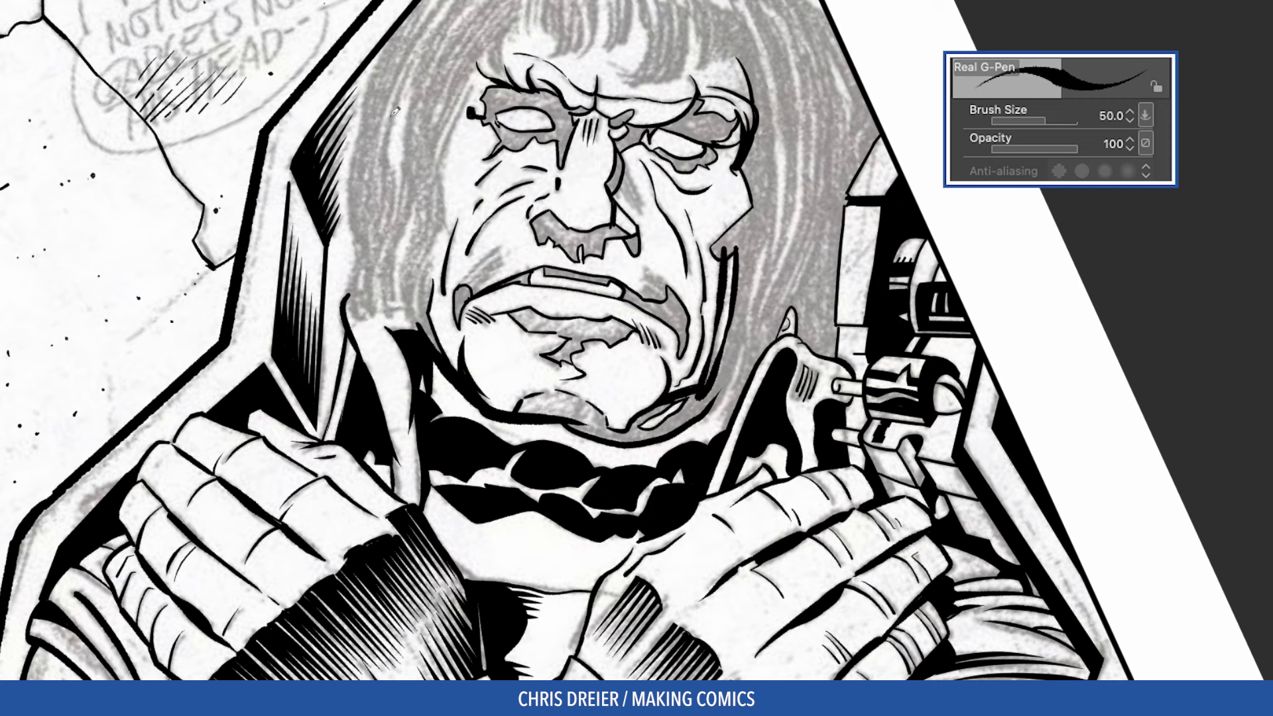
# Outline the small highlight shapes in the hair beside the panel edge and ink the line along the jaw at size 50
pyautogui.moveTo(393, 115); pyautogui.dragTo(308, 245)
pyautogui.moveTo(694, 32)
pyautogui.mouseDown()
pyautogui.moveTo(670, 30)
pyautogui.moveTo(701, 44)
pyautogui.mouseUp()
pyautogui.moveTo(716, 91); pyautogui.dragTo(753, 166)
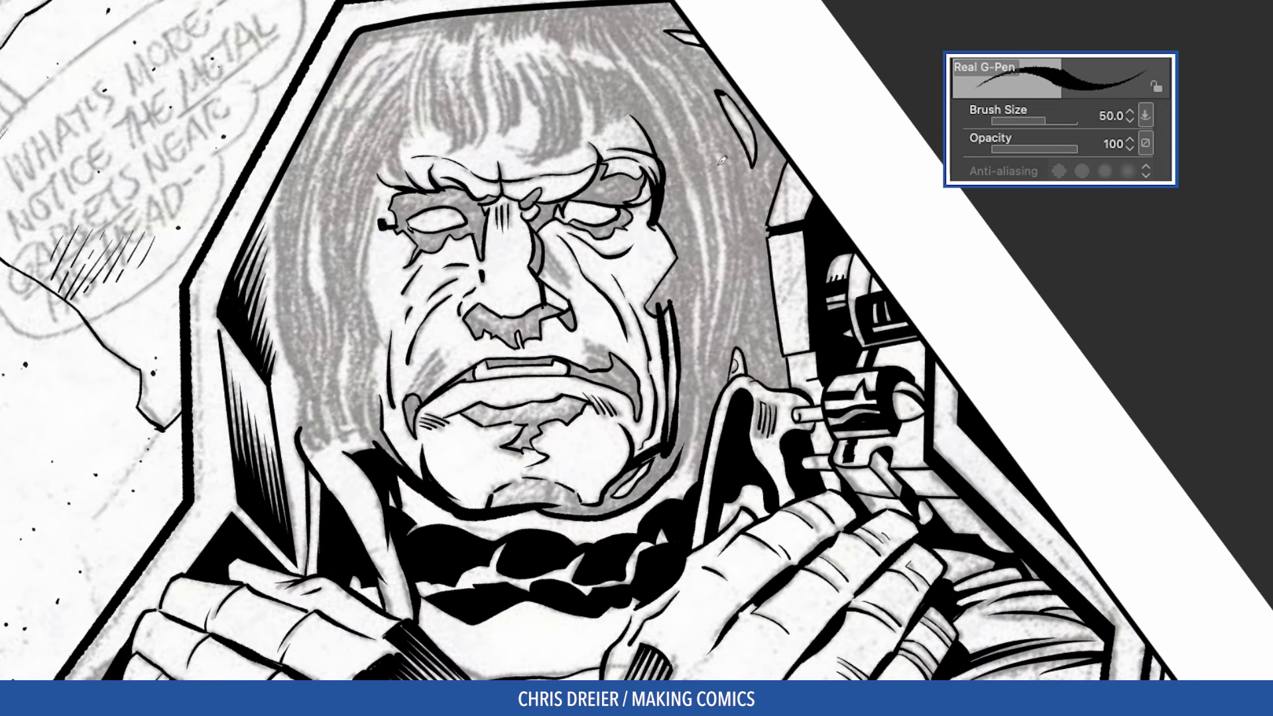
pyautogui.moveTo(698, 392); pyautogui.dragTo(700, 481)
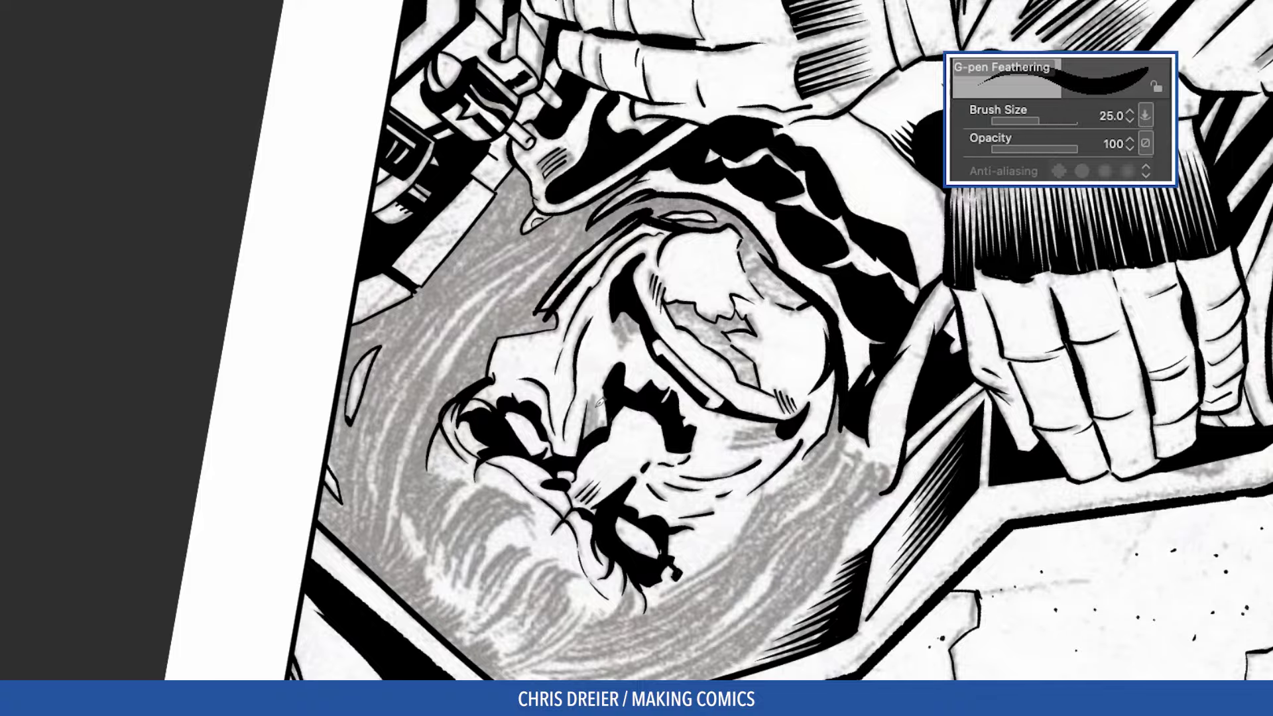
# Feather the shadow edges beside the nose, at the mouth corner and on the cheekbone, using the G-pen Feathering brush at sizes 17 to 30
pyautogui.moveTo(600, 391); pyautogui.dragTo(602, 428)
pyautogui.press('[')
pyautogui.moveTo(527, 384)
pyautogui.mouseDown()
pyautogui.moveTo(425, 372)
pyautogui.moveTo(343, 315)
pyautogui.mouseUp()
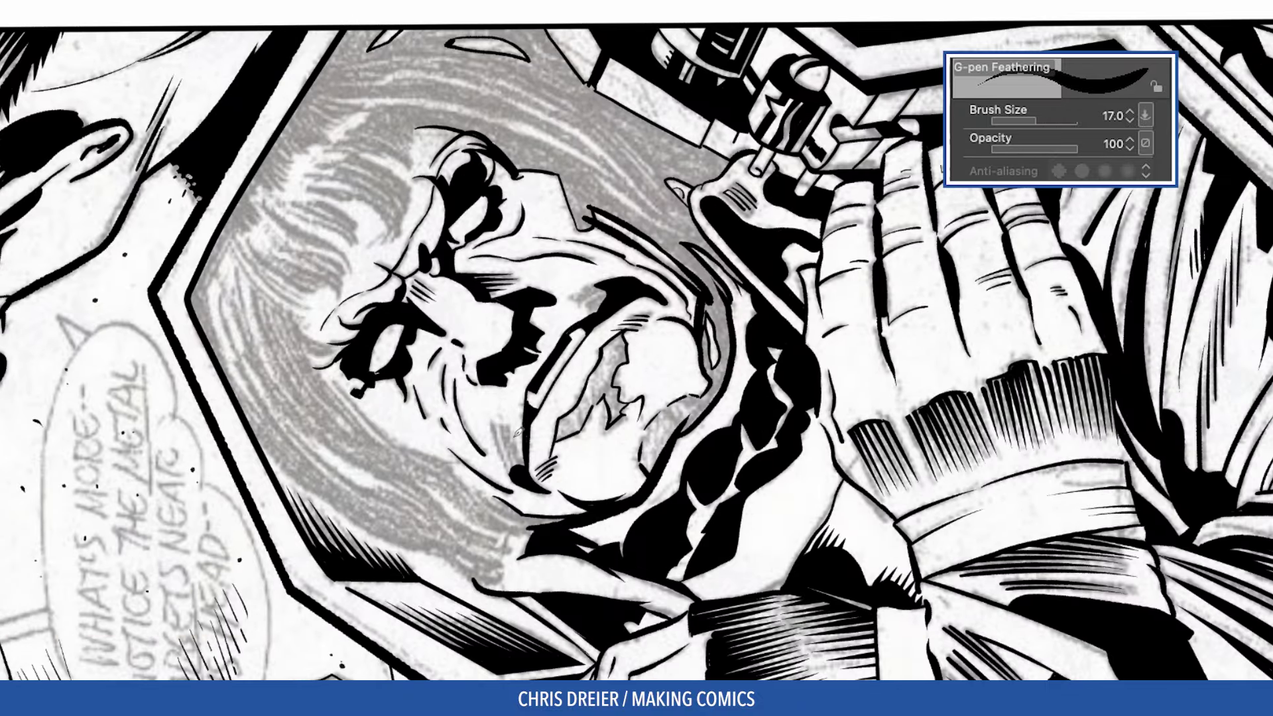
pyautogui.moveTo(519, 464); pyautogui.dragTo(512, 425)
pyautogui.moveTo(519, 467); pyautogui.dragTo(504, 420)
pyautogui.moveTo(514, 466)
pyautogui.mouseDown()
pyautogui.moveTo(499, 422)
pyautogui.moveTo(507, 443)
pyautogui.mouseUp()
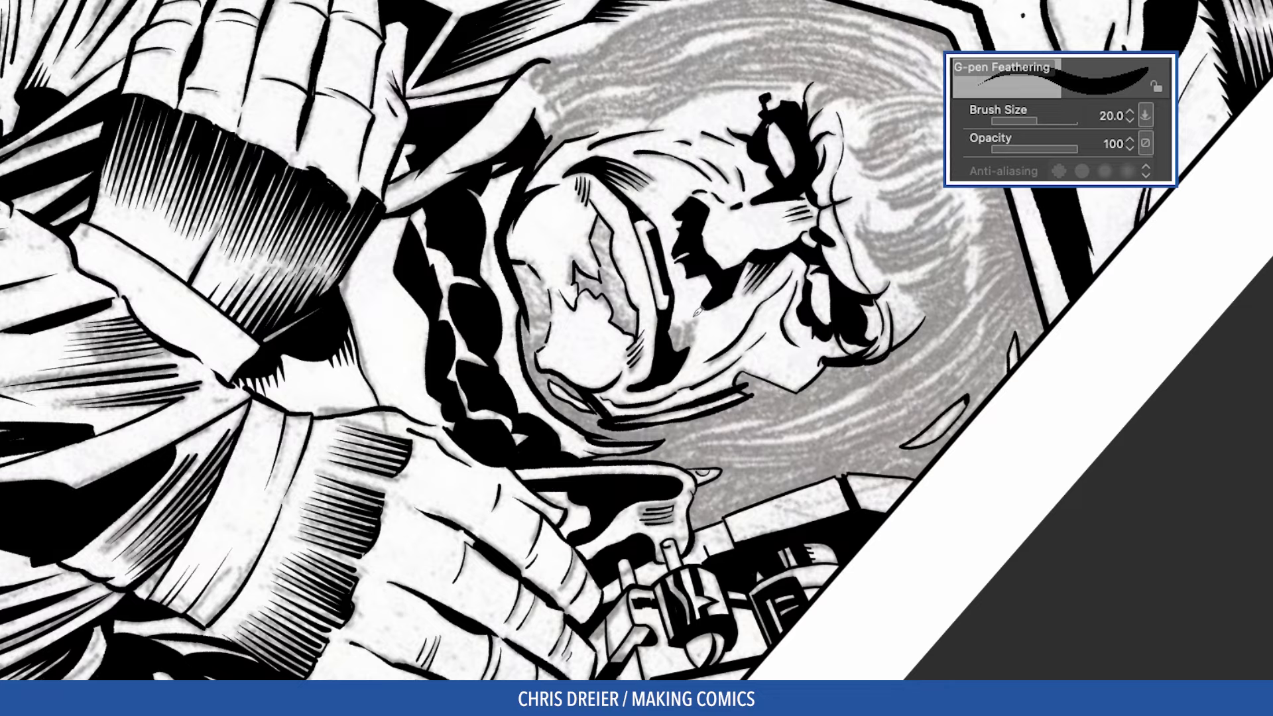
pyautogui.press(']')
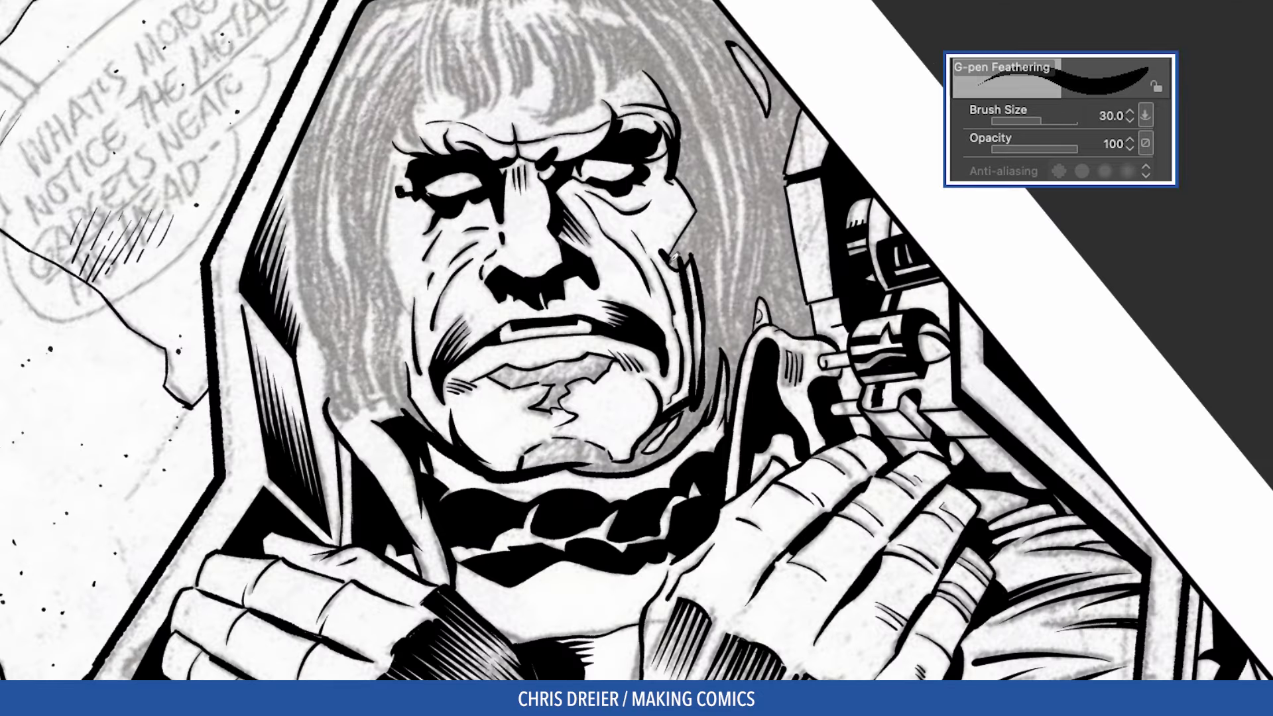
pyautogui.moveTo(693, 223); pyautogui.dragTo(678, 251)
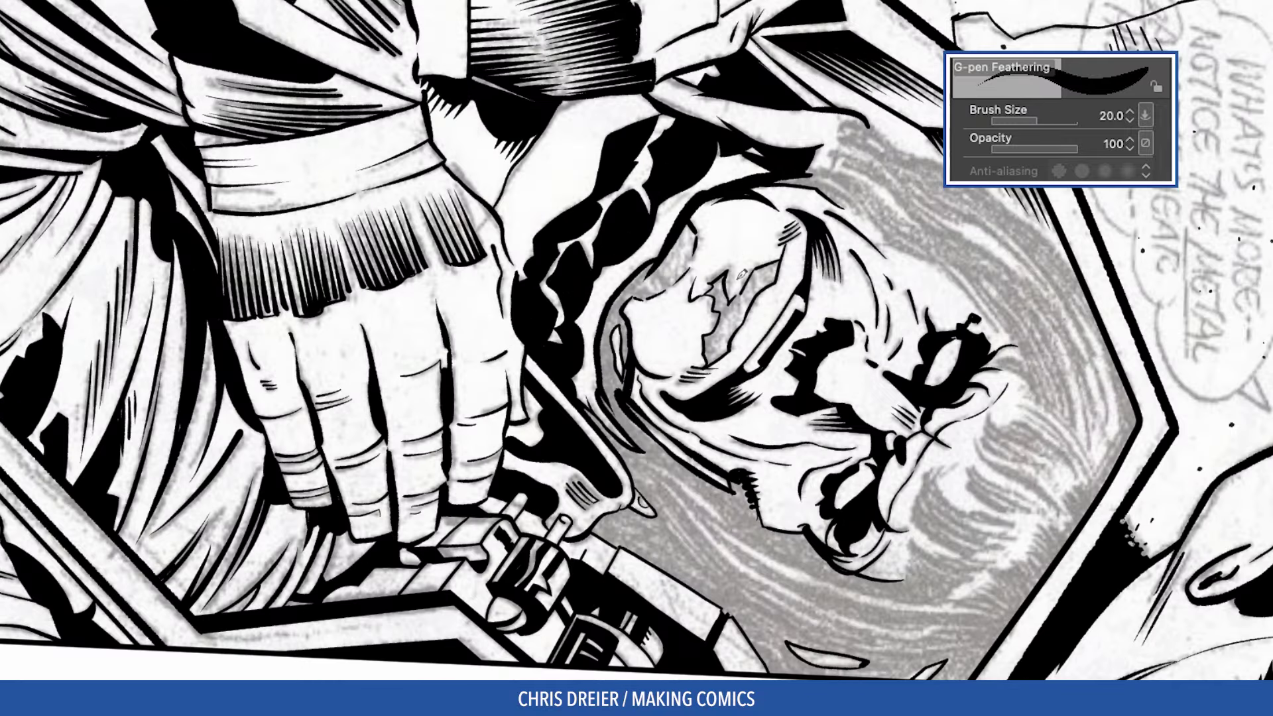
# Feather the shadow under the lower lip with G-pen Feathering at size 20 and fill its outlined areas with black
pyautogui.moveTo(741, 274)
pyautogui.mouseDown()
pyautogui.moveTo(743, 313)
pyautogui.moveTo(728, 326)
pyautogui.mouseUp()
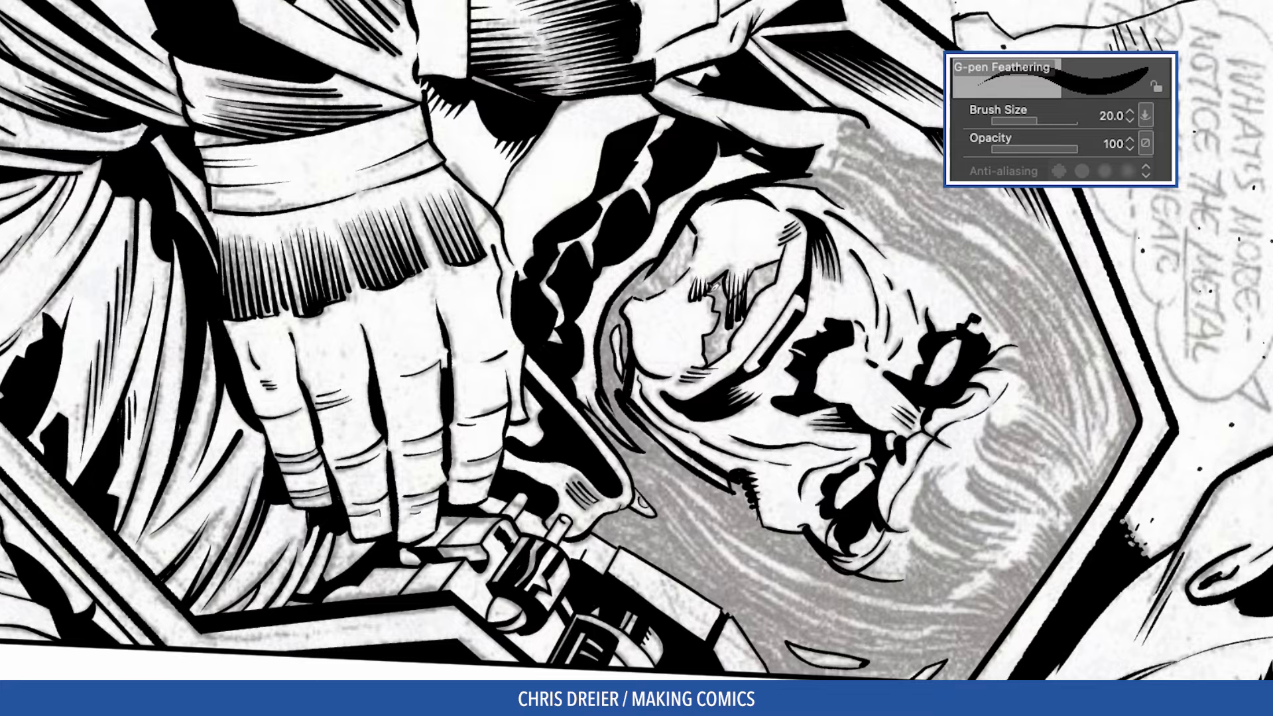
pyautogui.press('g')
pyautogui.click(732, 336)
pyautogui.click(762, 282)
pyautogui.press('p')
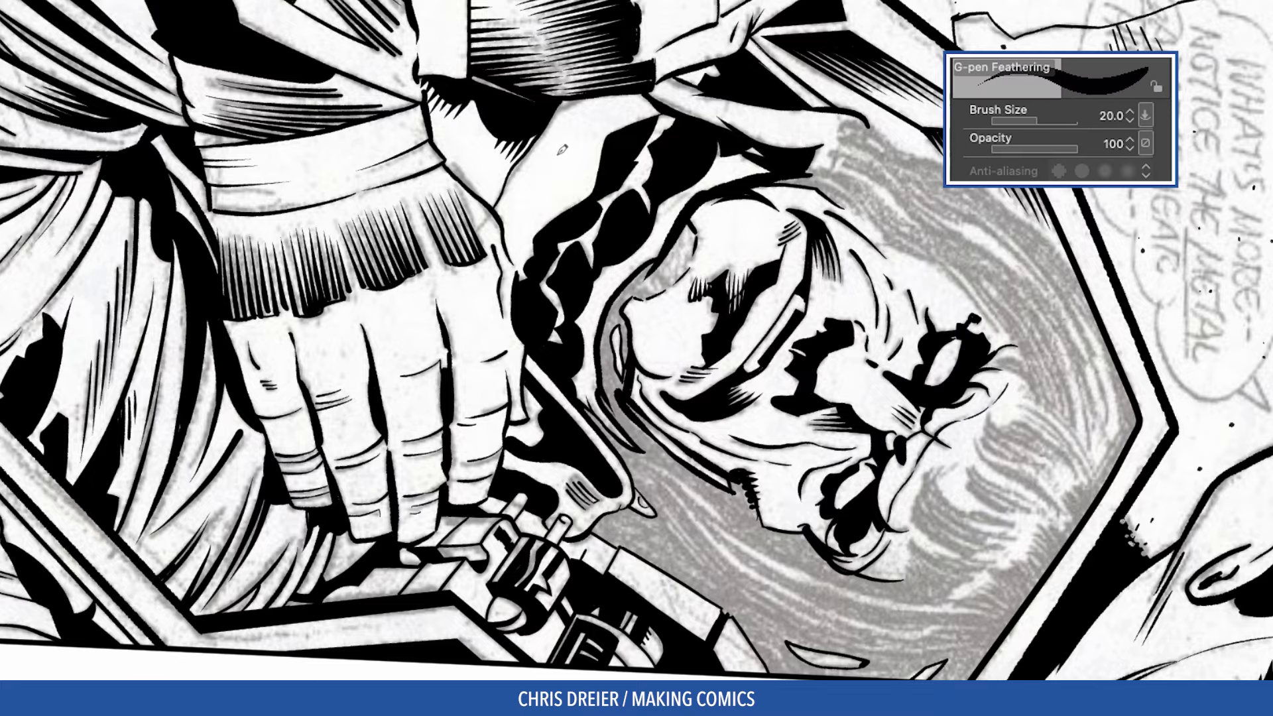
# Feather the edge of the chin's shadow patch, undoing one stroke and redrawing it with a smaller brush
pyautogui.moveTo(755, 157); pyautogui.dragTo(589, 255)
pyautogui.moveTo(616, 424); pyautogui.dragTo(613, 465)
pyautogui.moveTo(612, 425); pyautogui.dragTo(604, 470)
pyautogui.moveTo(602, 433)
pyautogui.mouseDown()
pyautogui.moveTo(599, 483)
pyautogui.moveTo(609, 479)
pyautogui.mouseUp()
pyautogui.press('super+z')
pyautogui.press('p')
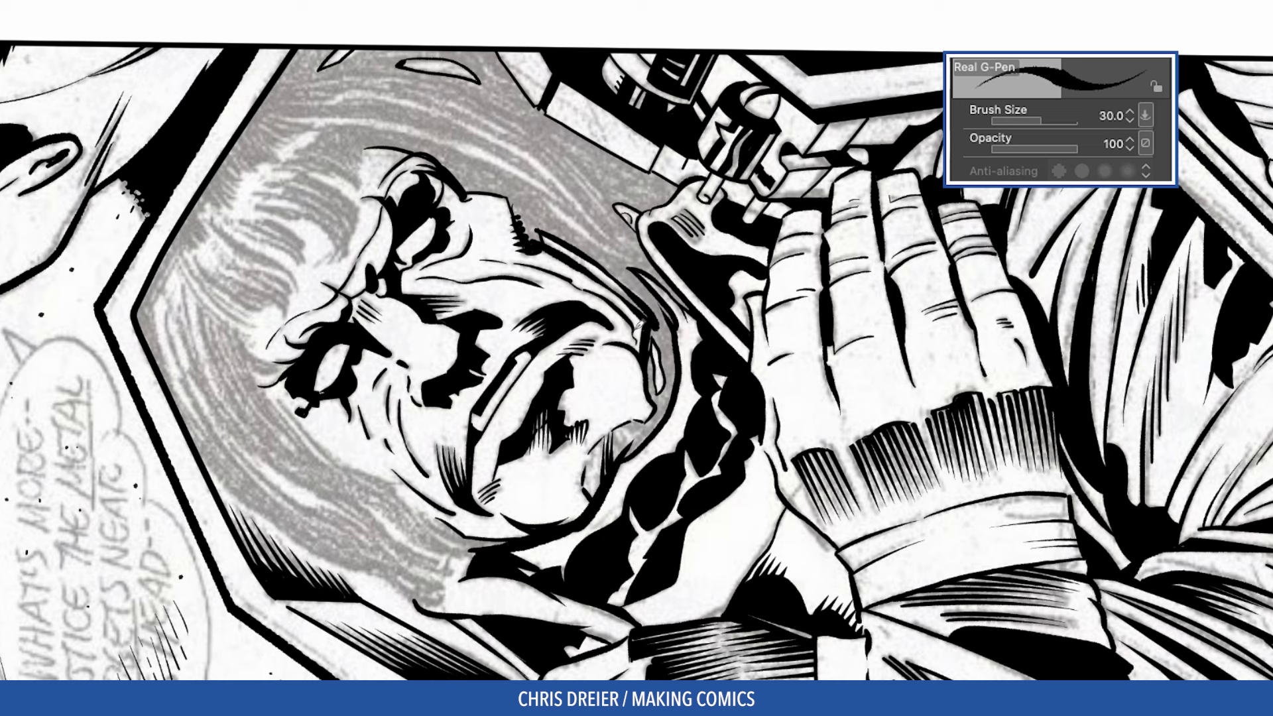
pyautogui.press('[')
pyautogui.moveTo(613, 432); pyautogui.dragTo(607, 486)
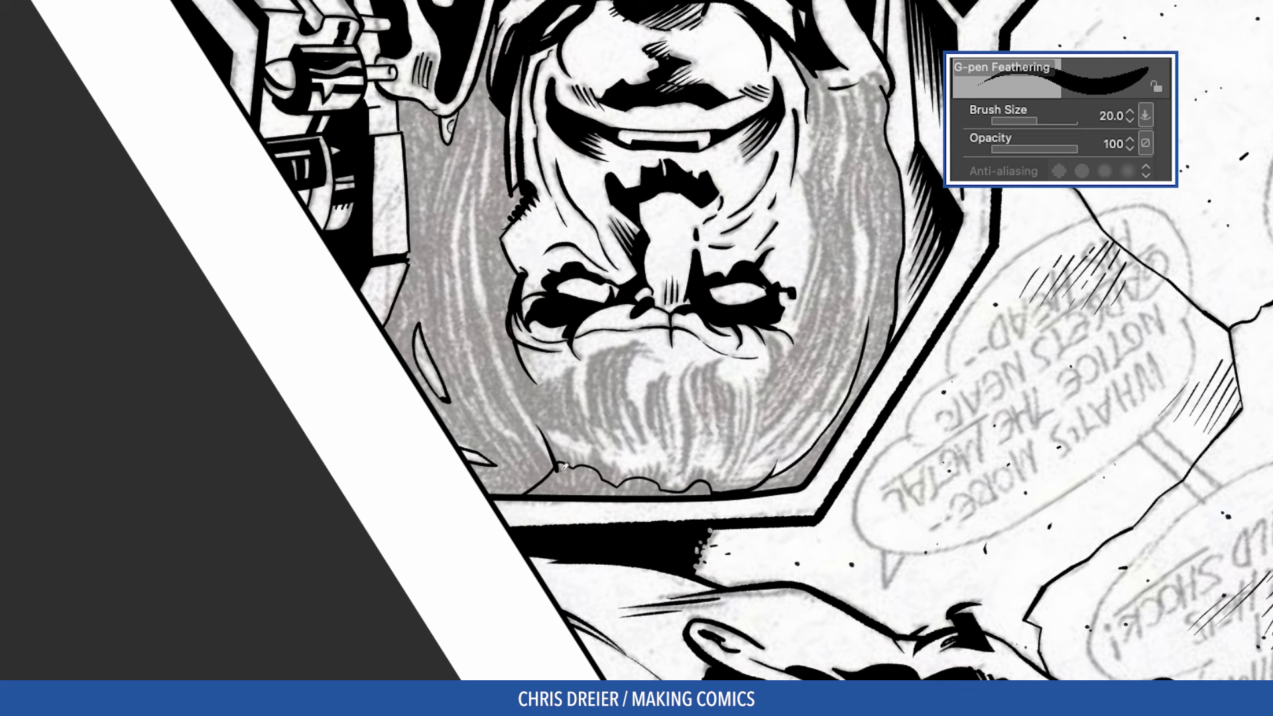
# Ink short tapered hair roots along the crown above the forehead with G-pen Feathering at sizes 20 and 25
pyautogui.moveTo(547, 431); pyautogui.dragTo(559, 469)
pyautogui.moveTo(557, 439); pyautogui.dragTo(573, 470)
pyautogui.moveTo(571, 446); pyautogui.dragTo(583, 472)
pyautogui.moveTo(588, 443)
pyautogui.mouseDown()
pyautogui.moveTo(593, 473)
pyautogui.moveTo(616, 491)
pyautogui.mouseUp()
pyautogui.press('[')
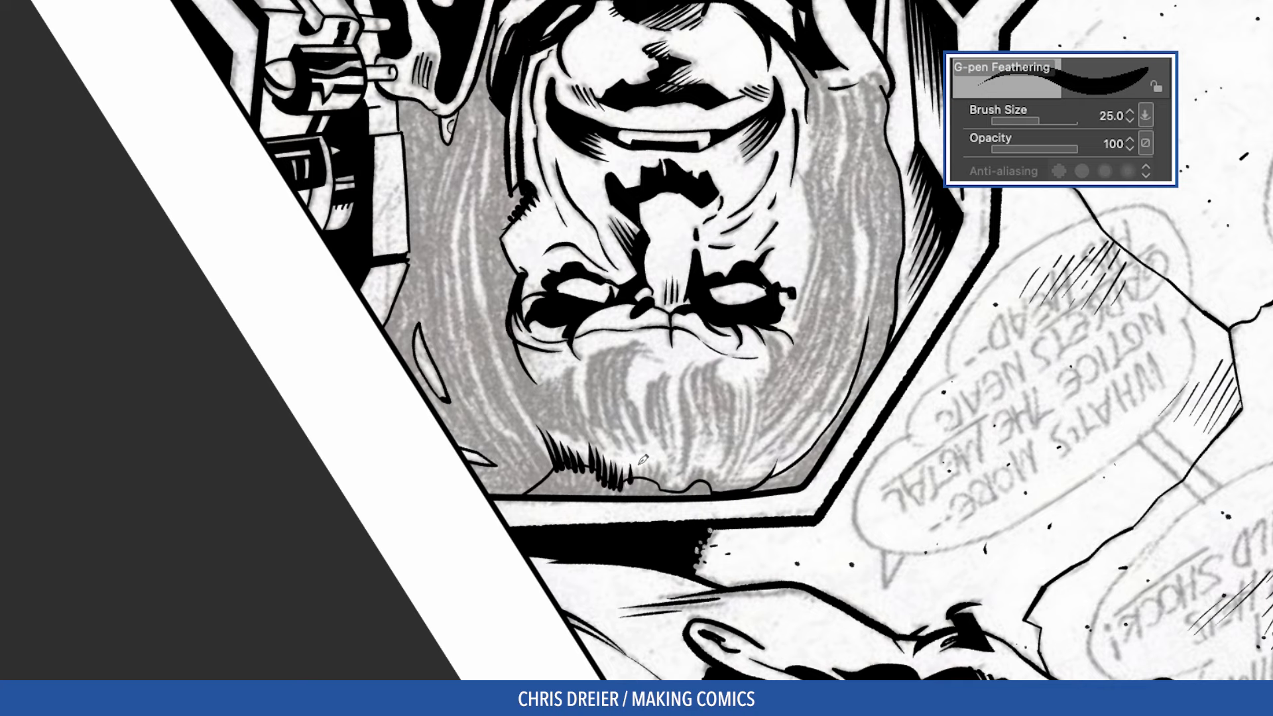
pyautogui.moveTo(651, 448)
pyautogui.mouseDown()
pyautogui.moveTo(646, 487)
pyautogui.moveTo(720, 493)
pyautogui.mouseUp()
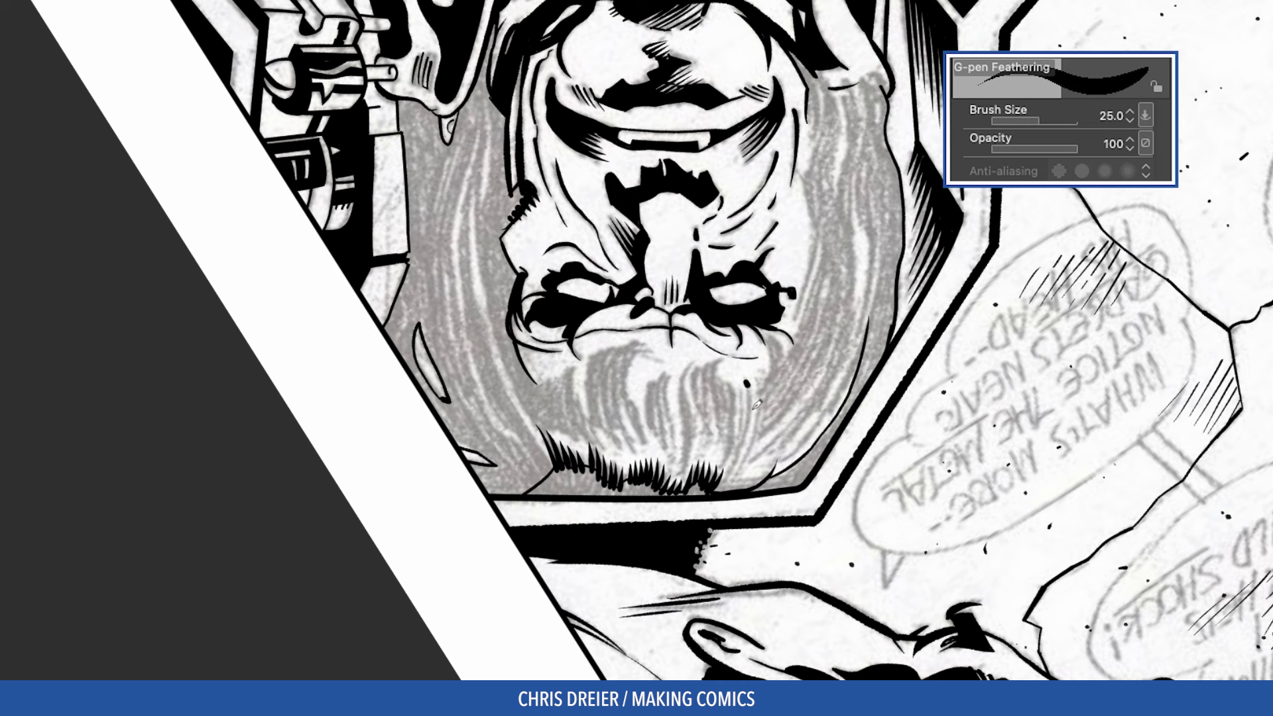
# Ink the fringe strands falling over the forehead and the hair tips at the temple with the Real G-Pen at sizes 30 and 40
pyautogui.moveTo(750, 384); pyautogui.dragTo(739, 468)
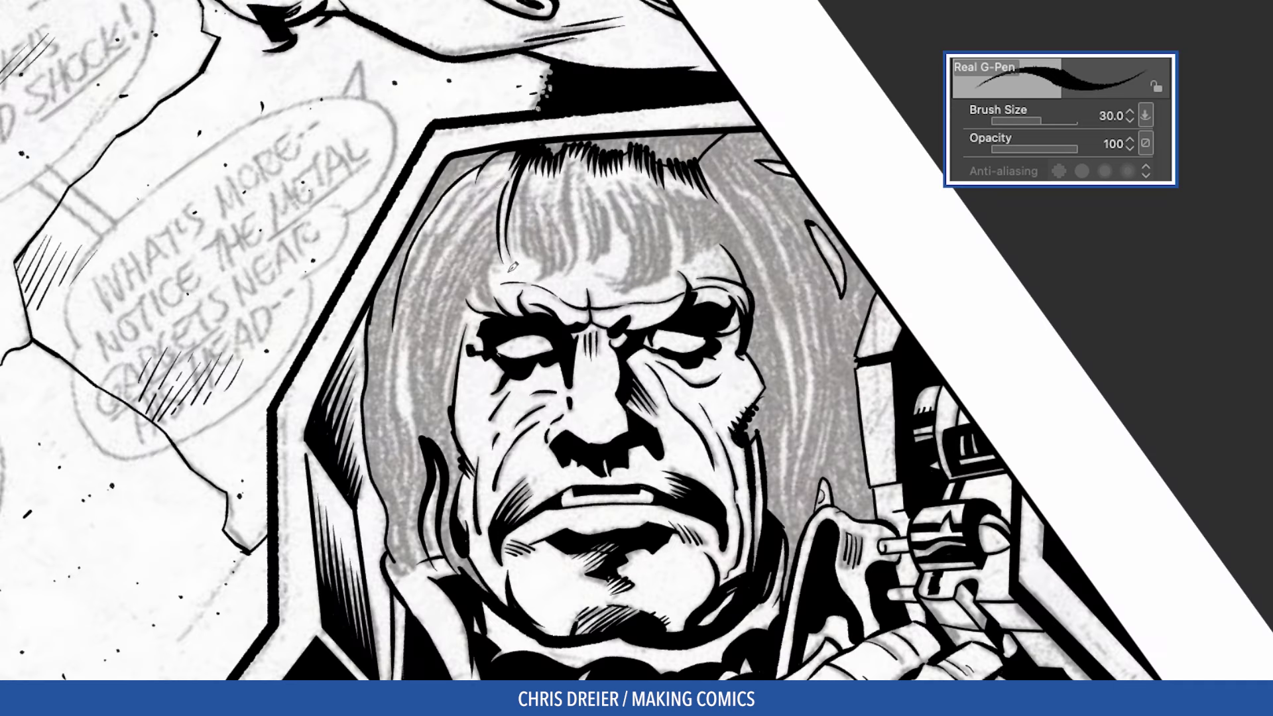
pyautogui.moveTo(507, 180); pyautogui.dragTo(495, 268)
pyautogui.moveTo(541, 166); pyautogui.dragTo(520, 255)
pyautogui.moveTo(528, 196); pyautogui.dragTo(516, 265)
pyautogui.moveTo(579, 158)
pyautogui.mouseDown()
pyautogui.moveTo(564, 262)
pyautogui.moveTo(576, 224)
pyautogui.mouseUp()
pyautogui.moveTo(588, 177)
pyautogui.mouseDown()
pyautogui.moveTo(609, 255)
pyautogui.moveTo(581, 256)
pyautogui.moveTo(595, 267)
pyautogui.moveTo(600, 247)
pyautogui.mouseUp()
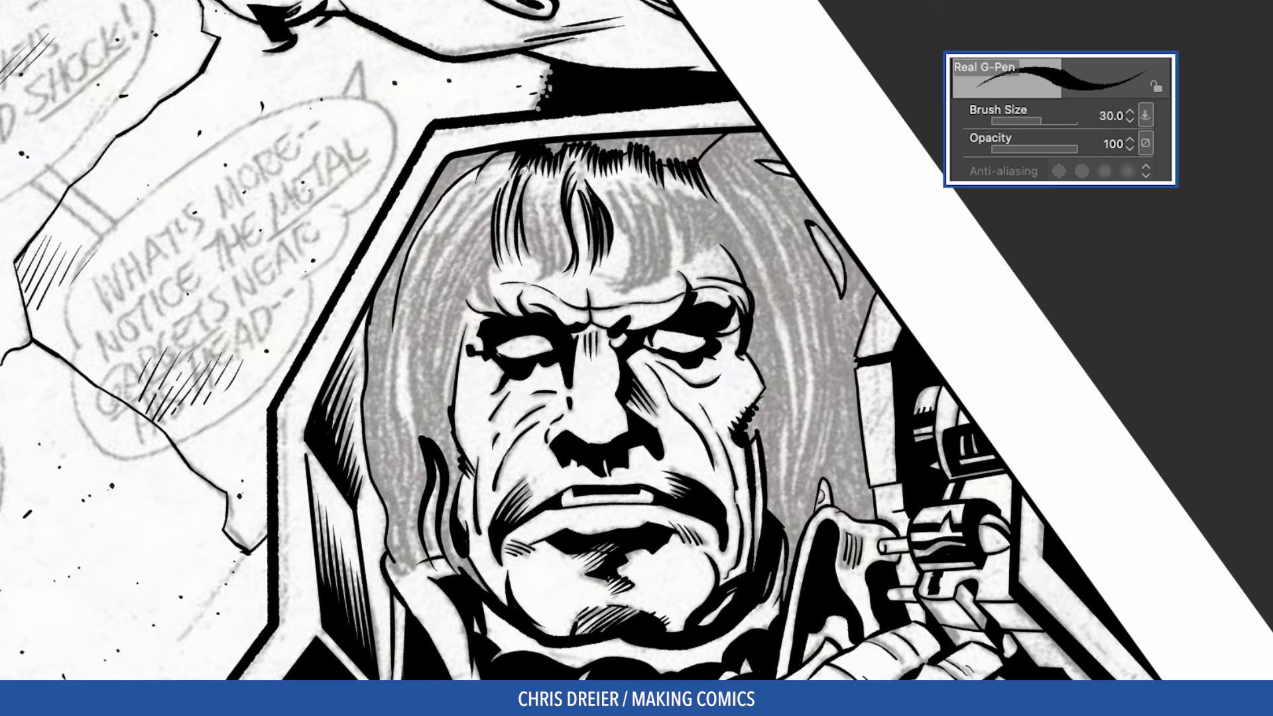
pyautogui.moveTo(534, 198)
pyautogui.mouseDown()
pyautogui.moveTo(550, 278)
pyautogui.moveTo(540, 242)
pyautogui.mouseUp()
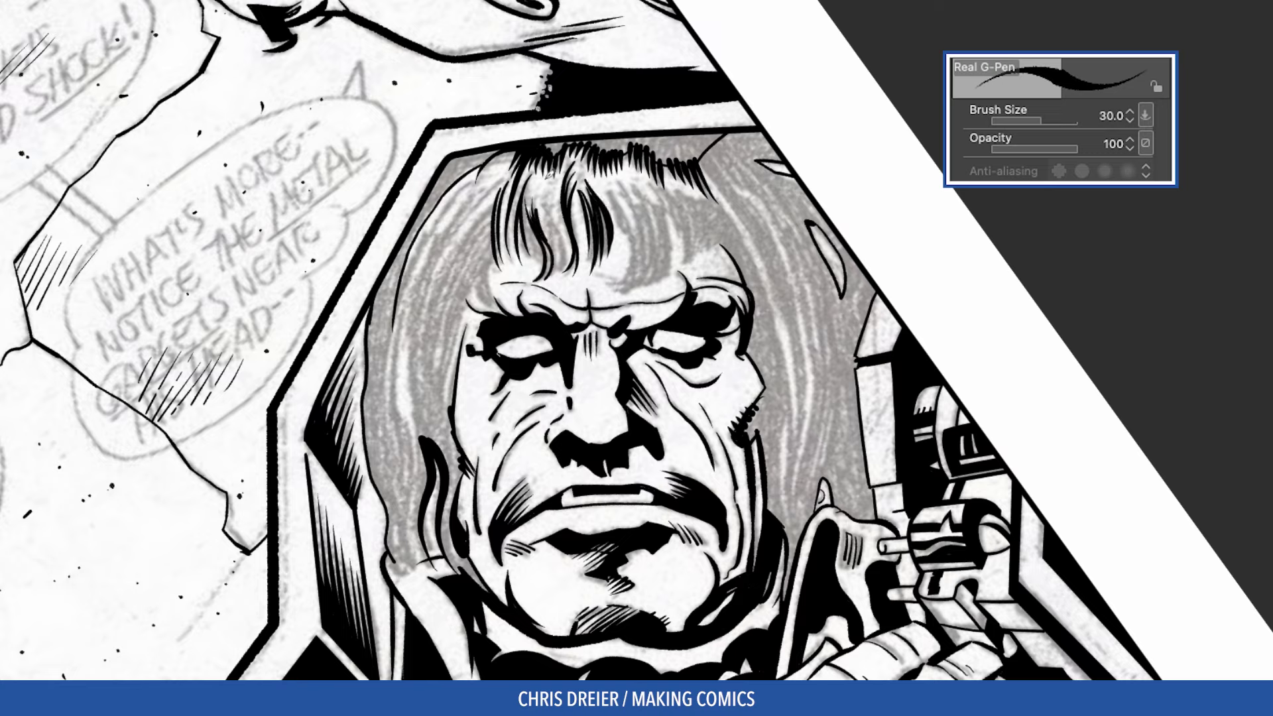
pyautogui.moveTo(547, 169)
pyautogui.mouseDown()
pyautogui.moveTo(551, 245)
pyautogui.moveTo(563, 226)
pyautogui.moveTo(533, 251)
pyautogui.mouseUp()
pyautogui.moveTo(519, 178); pyautogui.dragTo(521, 261)
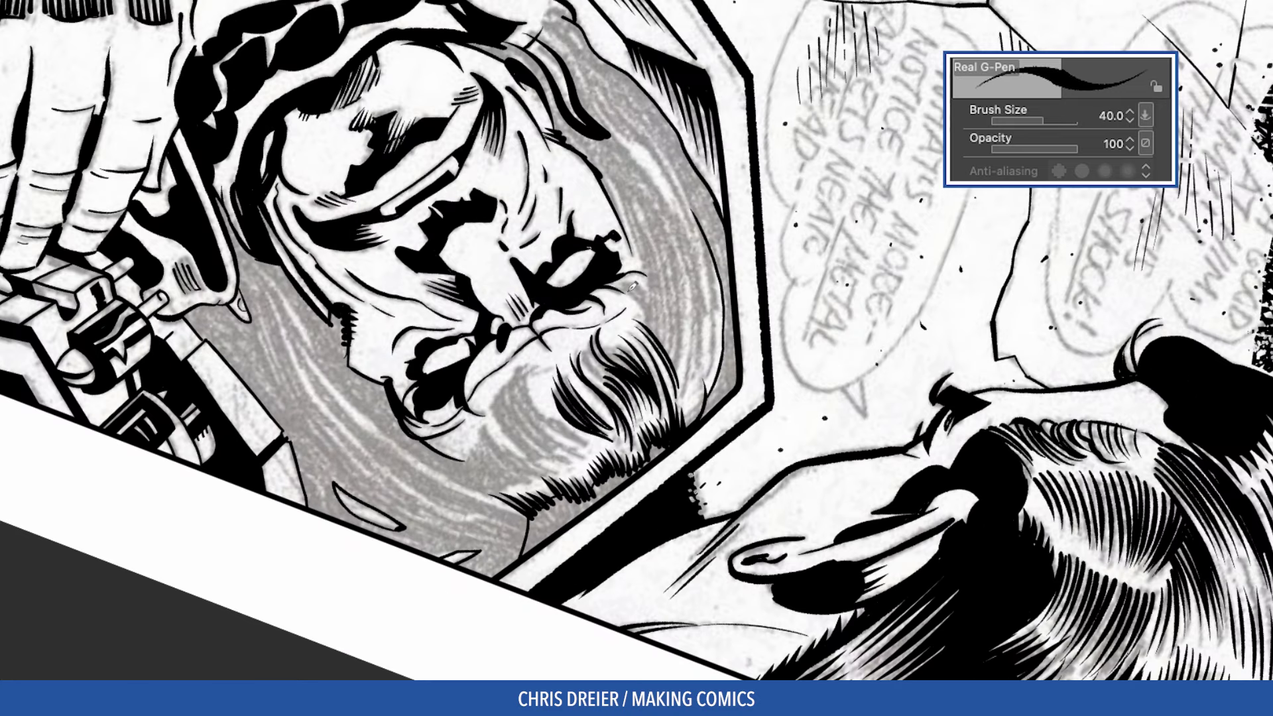
pyautogui.moveTo(631, 286); pyautogui.dragTo(657, 329)
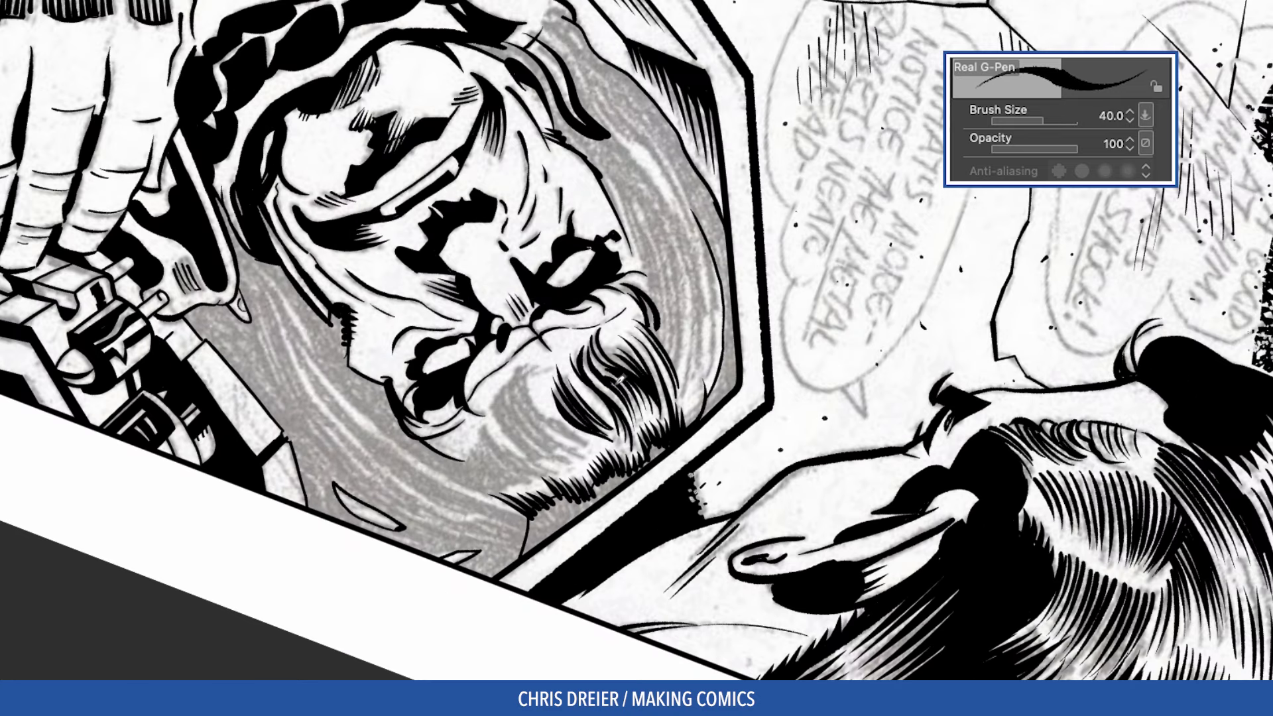
# Erase part of the inked fringe strands above the brow with the Rough eraser
pyautogui.press('e')
pyautogui.press('[')
pyautogui.press('[')
pyautogui.press('[')
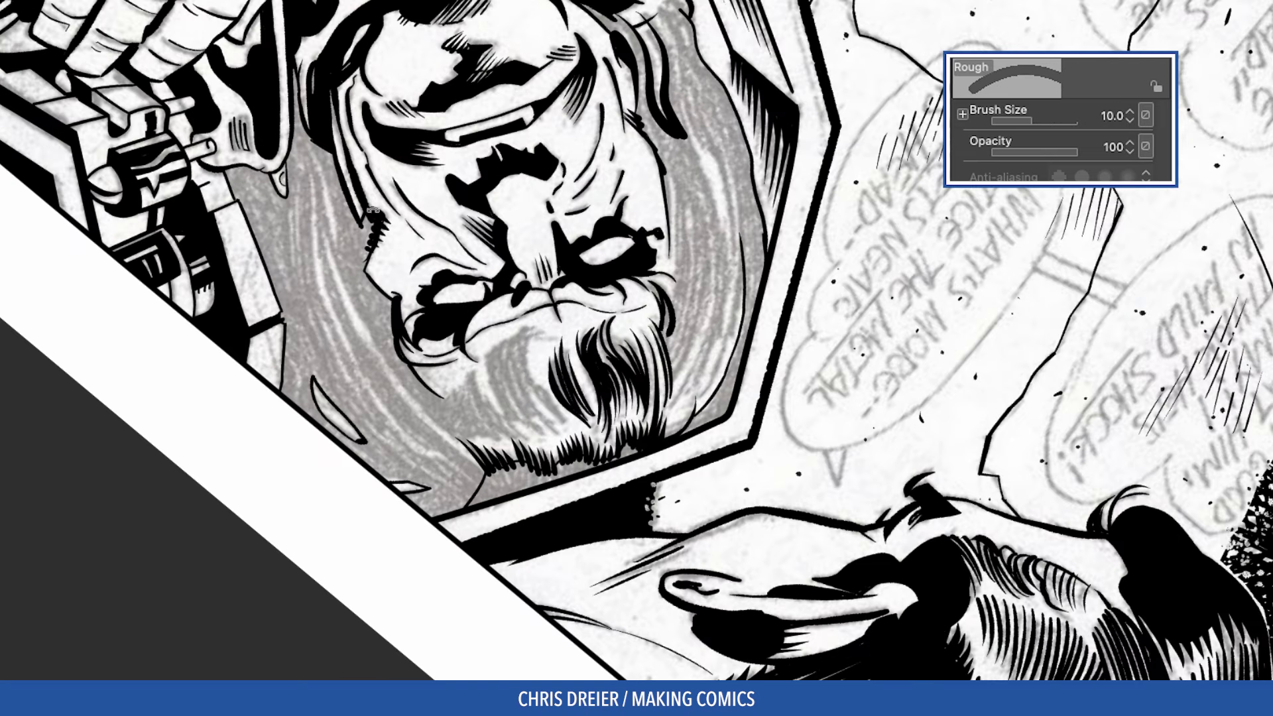
pyautogui.press(']')
pyautogui.press(']')
pyautogui.press(']')
pyautogui.press(']')
pyautogui.press(']')
pyautogui.press(']')
pyautogui.press(']')
pyautogui.moveTo(605, 328)
pyautogui.mouseDown()
pyautogui.moveTo(582, 344)
pyautogui.moveTo(601, 427)
pyautogui.moveTo(643, 335)
pyautogui.moveTo(630, 398)
pyautogui.moveTo(593, 338)
pyautogui.moveTo(625, 372)
pyautogui.moveTo(656, 376)
pyautogui.moveTo(533, 346)
pyautogui.moveTo(587, 356)
pyautogui.moveTo(590, 421)
pyautogui.mouseUp()
# Redraw the erased fringe strands with the Real G-Pen at size 50, undoing the first attempts
pyautogui.press('p')
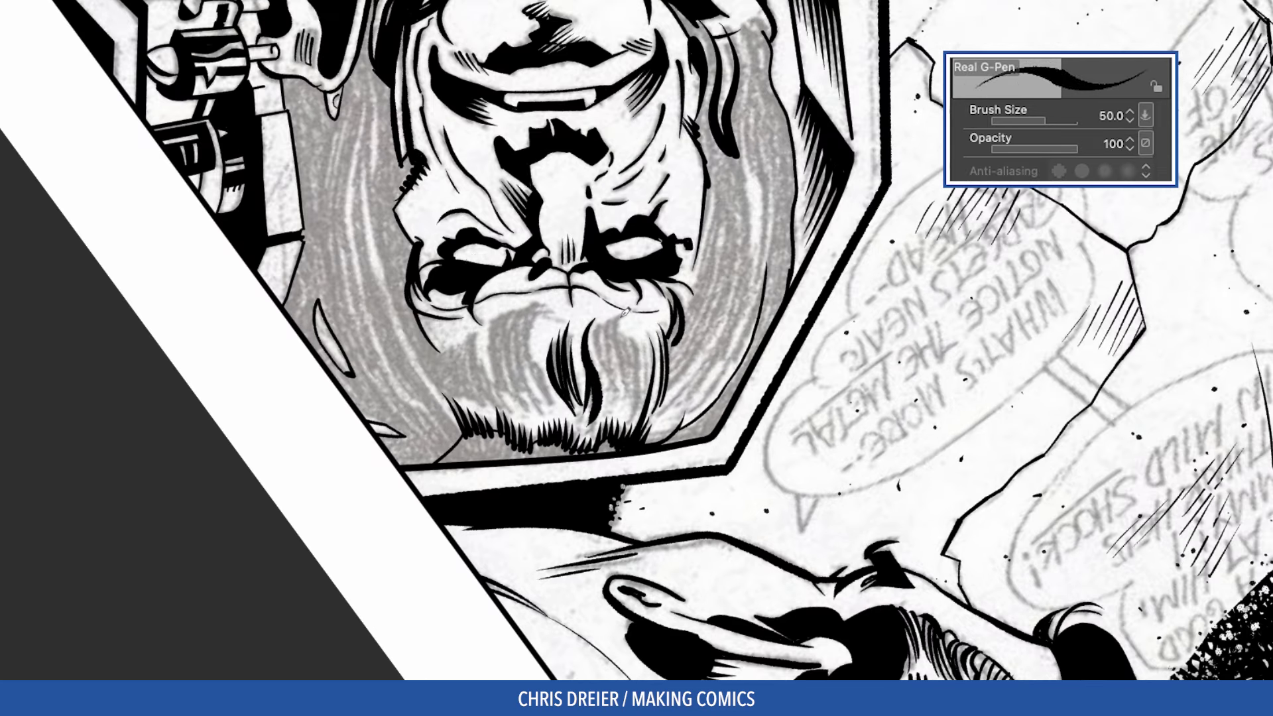
pyautogui.moveTo(622, 312)
pyautogui.mouseDown()
pyautogui.moveTo(625, 399)
pyautogui.moveTo(629, 378)
pyautogui.mouseUp()
pyautogui.press('super+z')
pyautogui.press('super+z')
pyautogui.moveTo(620, 315); pyautogui.dragTo(618, 378)
pyautogui.moveTo(613, 313)
pyautogui.mouseDown()
pyautogui.moveTo(624, 373)
pyautogui.moveTo(599, 413)
pyautogui.moveTo(620, 408)
pyautogui.mouseUp()
pyautogui.moveTo(629, 335)
pyautogui.mouseDown()
pyautogui.moveTo(635, 411)
pyautogui.moveTo(623, 414)
pyautogui.moveTo(638, 411)
pyautogui.mouseUp()
pyautogui.moveTo(650, 317)
pyautogui.mouseDown()
pyautogui.moveTo(646, 384)
pyautogui.moveTo(660, 352)
pyautogui.mouseUp()
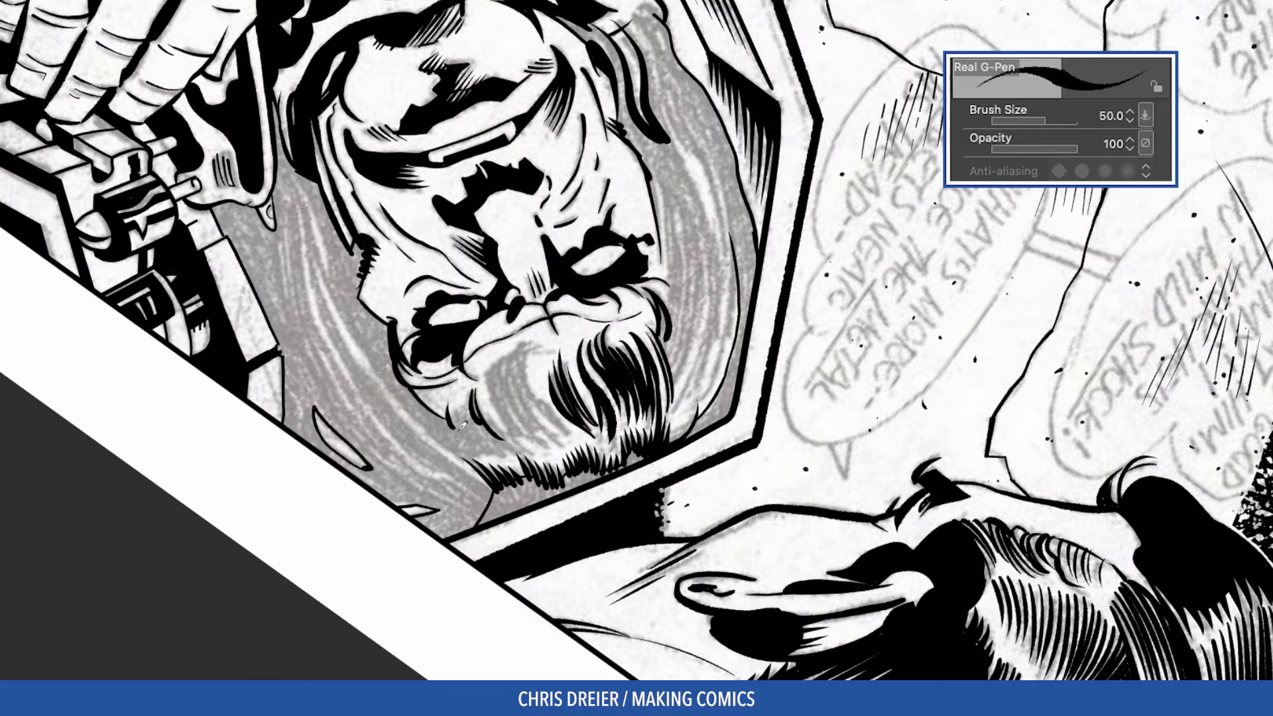
# Ink bold tapered strands at the fringe's end on the machinery side with the Real G-Pen at size 50
pyautogui.moveTo(455, 425); pyautogui.dragTo(470, 403)
pyautogui.moveTo(461, 427)
pyautogui.mouseDown()
pyautogui.moveTo(479, 391)
pyautogui.moveTo(776, 372)
pyautogui.moveTo(774, 441)
pyautogui.mouseUp()
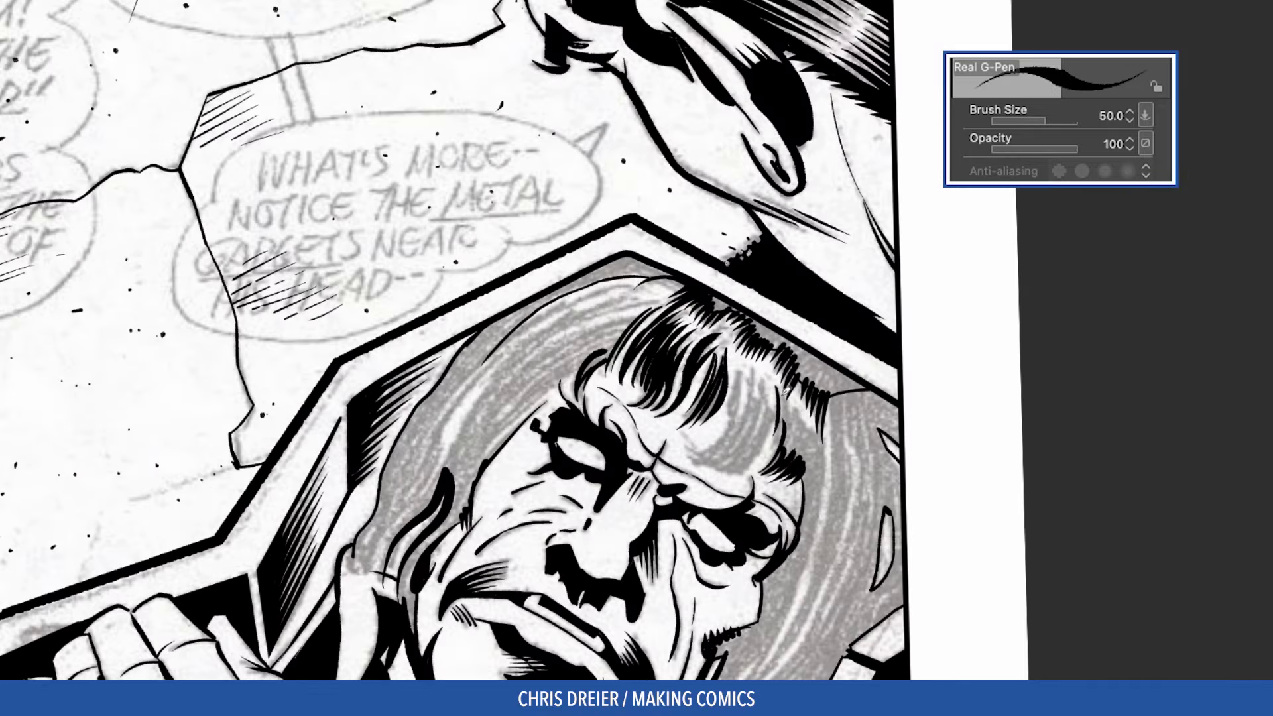
pyautogui.moveTo(786, 391); pyautogui.dragTo(785, 437)
pyautogui.moveTo(792, 396); pyautogui.dragTo(798, 445)
pyautogui.moveTo(808, 405)
pyautogui.mouseDown()
pyautogui.moveTo(791, 459)
pyautogui.moveTo(822, 495)
pyautogui.mouseUp()
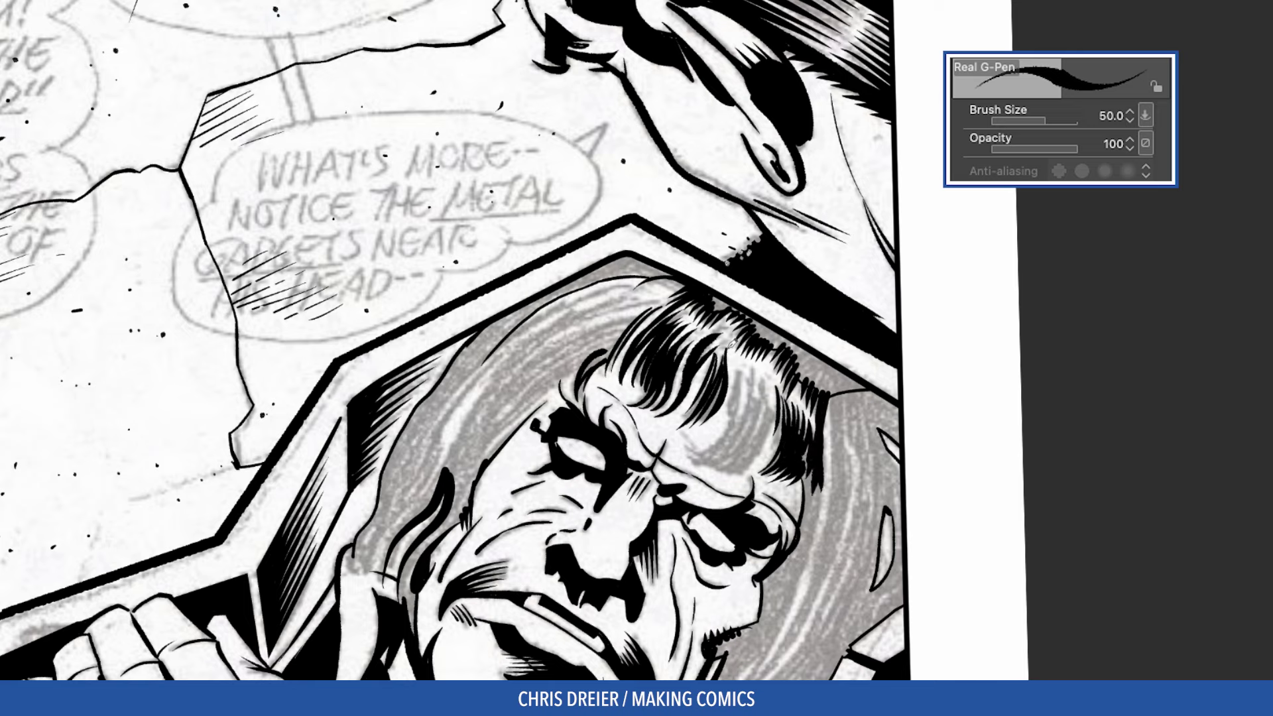
# Clean up the middle of the fringe with the Rough eraser at size 40 and ink new strands across it
pyautogui.press('e')
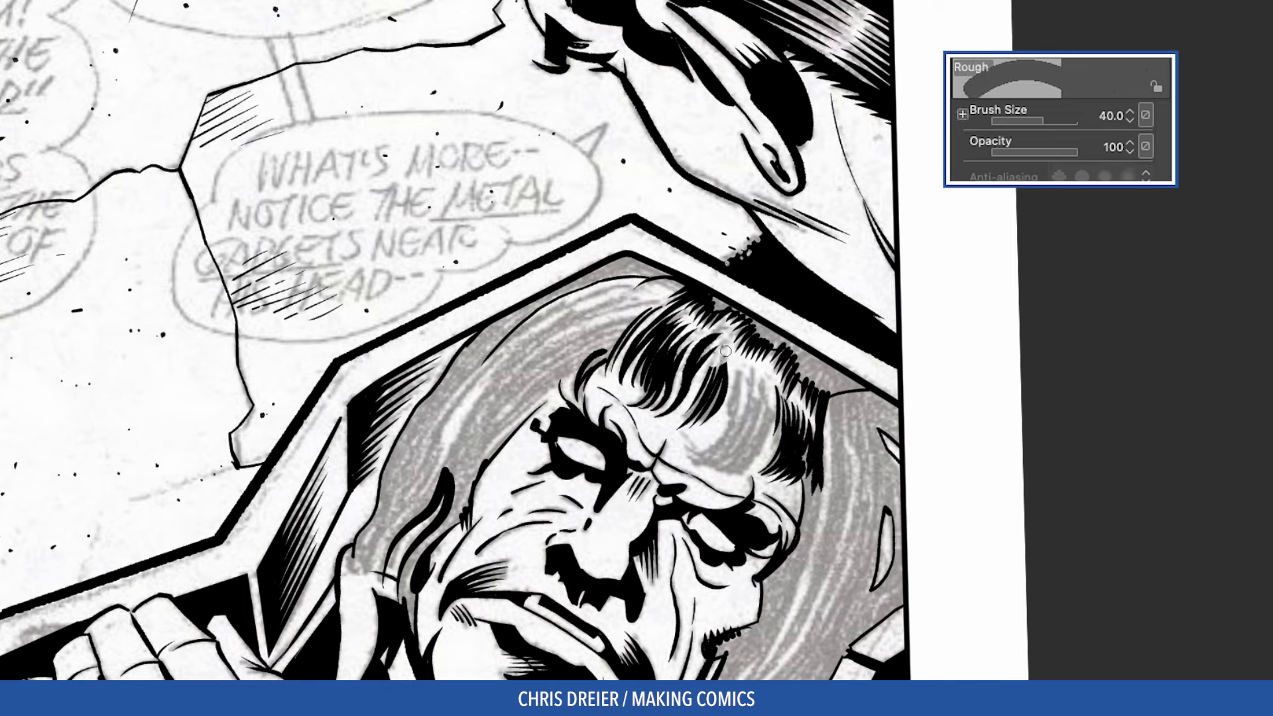
pyautogui.moveTo(725, 354)
pyautogui.mouseDown()
pyautogui.moveTo(689, 422)
pyautogui.moveTo(708, 418)
pyautogui.mouseUp()
pyautogui.press('p')
pyautogui.press('[')
pyautogui.moveTo(730, 345)
pyautogui.mouseDown()
pyautogui.moveTo(709, 291)
pyautogui.moveTo(699, 392)
pyautogui.mouseUp()
pyautogui.moveTo(707, 305); pyautogui.dragTo(709, 386)
pyautogui.moveTo(722, 335)
pyautogui.mouseDown()
pyautogui.moveTo(702, 391)
pyautogui.moveTo(715, 308)
pyautogui.moveTo(729, 402)
pyautogui.mouseUp()
pyautogui.moveTo(756, 364)
pyautogui.mouseDown()
pyautogui.moveTo(738, 418)
pyautogui.moveTo(741, 406)
pyautogui.moveTo(757, 434)
pyautogui.moveTo(745, 459)
pyautogui.moveTo(745, 436)
pyautogui.mouseUp()
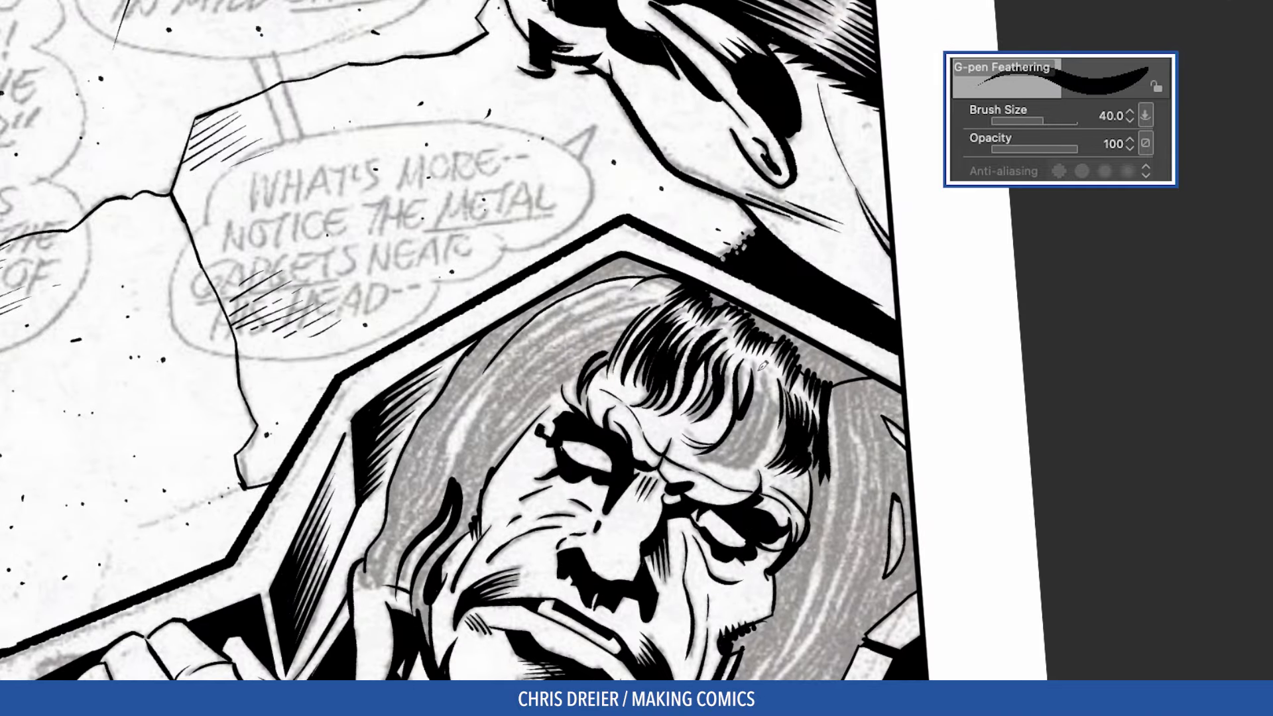
pyautogui.moveTo(287, 410); pyautogui.dragTo(414, 250)
pyautogui.moveTo(505, 355); pyautogui.dragTo(544, 404)
pyautogui.press('super+z')
pyautogui.moveTo(505, 391)
pyautogui.mouseDown()
pyautogui.moveTo(580, 414)
pyautogui.moveTo(549, 400)
pyautogui.mouseUp()
pyautogui.press('super+z')
# Draw long curved strands down the side hair nearest the machinery with the Curve tool
pyautogui.press('g')
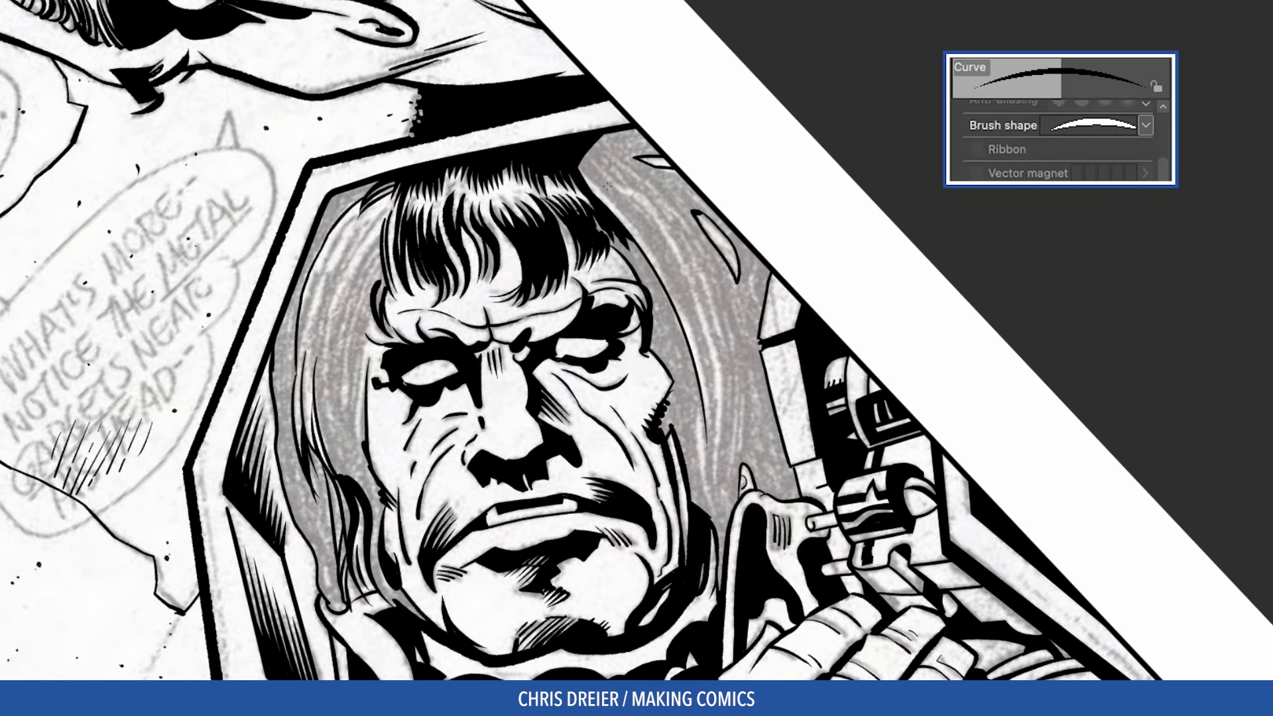
pyautogui.moveTo(585, 180); pyautogui.dragTo(711, 464)
pyautogui.moveTo(704, 406)
pyautogui.mouseDown()
pyautogui.moveTo(722, 533)
pyautogui.moveTo(718, 514)
pyautogui.mouseUp()
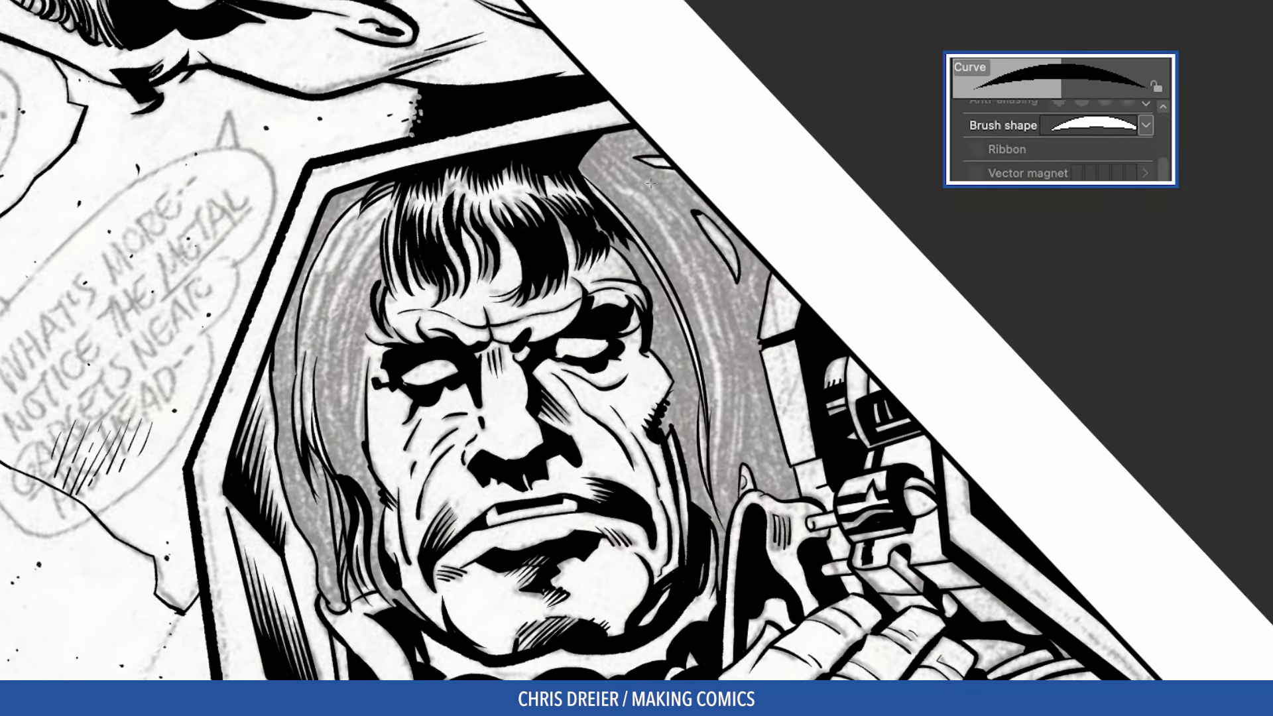
pyautogui.moveTo(594, 175); pyautogui.dragTo(710, 425)
pyautogui.click(716, 292)
# Outline the highlight at the crown and the outer side hair on the machinery side with curves running down toward the collar
pyautogui.moveTo(594, 175); pyautogui.dragTo(626, 165)
pyautogui.click(587, 154)
pyautogui.moveTo(622, 164)
pyautogui.mouseDown()
pyautogui.moveTo(732, 351)
pyautogui.moveTo(732, 451)
pyautogui.mouseUp()
pyautogui.click(747, 229)
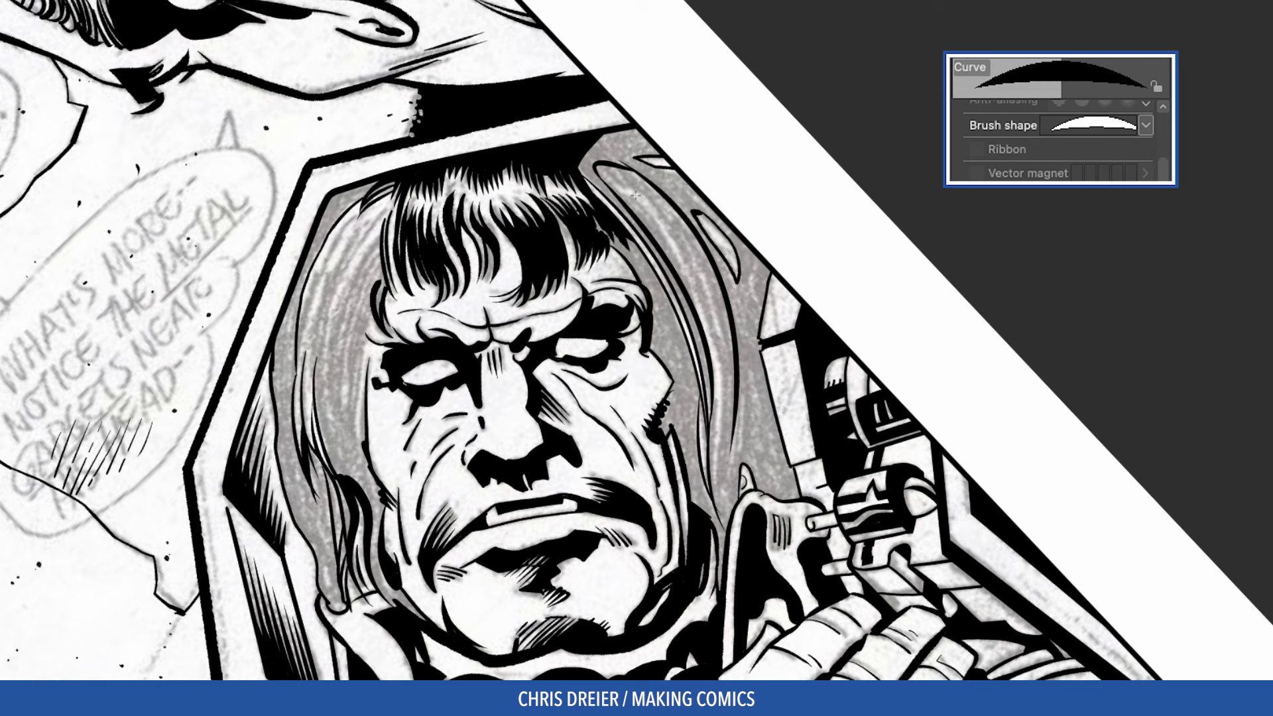
pyautogui.moveTo(737, 340); pyautogui.dragTo(713, 522)
pyautogui.click(736, 428)
pyautogui.click(729, 411)
pyautogui.moveTo(707, 303); pyautogui.dragTo(713, 527)
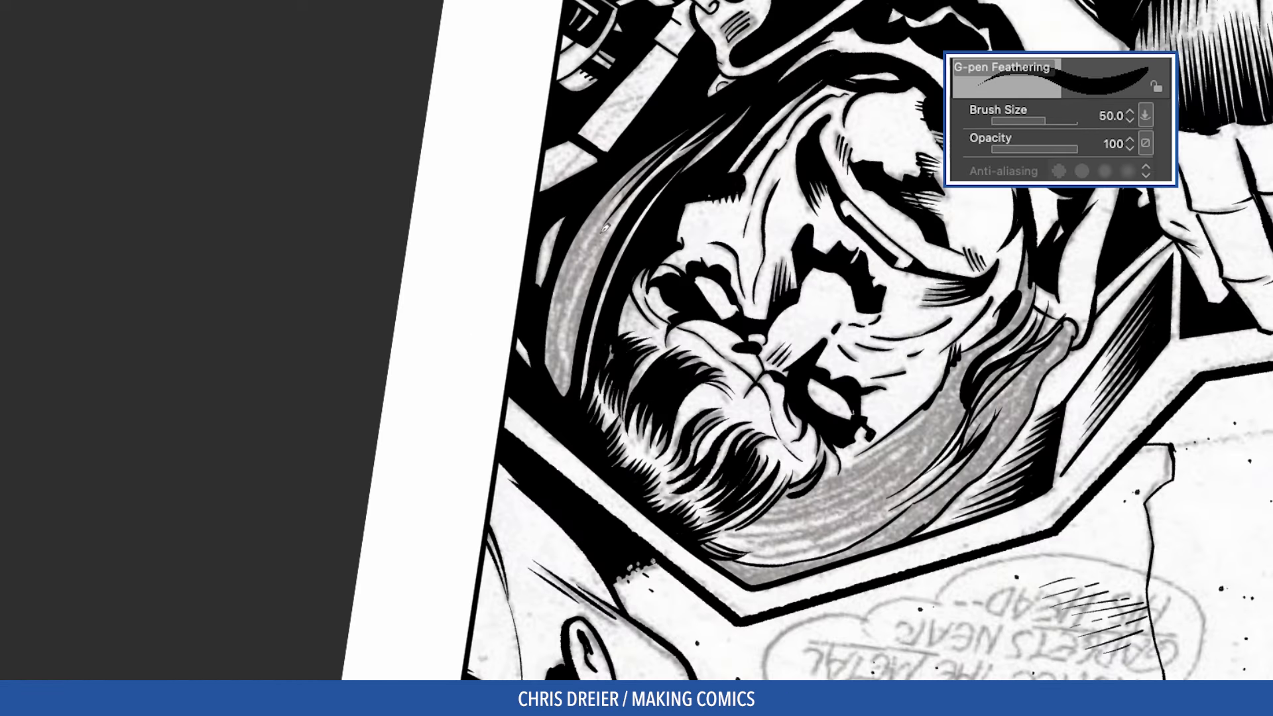
# Feather dark strands into the grey highlight of the machinery-side hair with G-pen Feathering at size 50
pyautogui.moveTo(609, 225)
pyautogui.mouseDown()
pyautogui.moveTo(561, 358)
pyautogui.moveTo(597, 248)
pyautogui.moveTo(575, 328)
pyautogui.mouseUp()
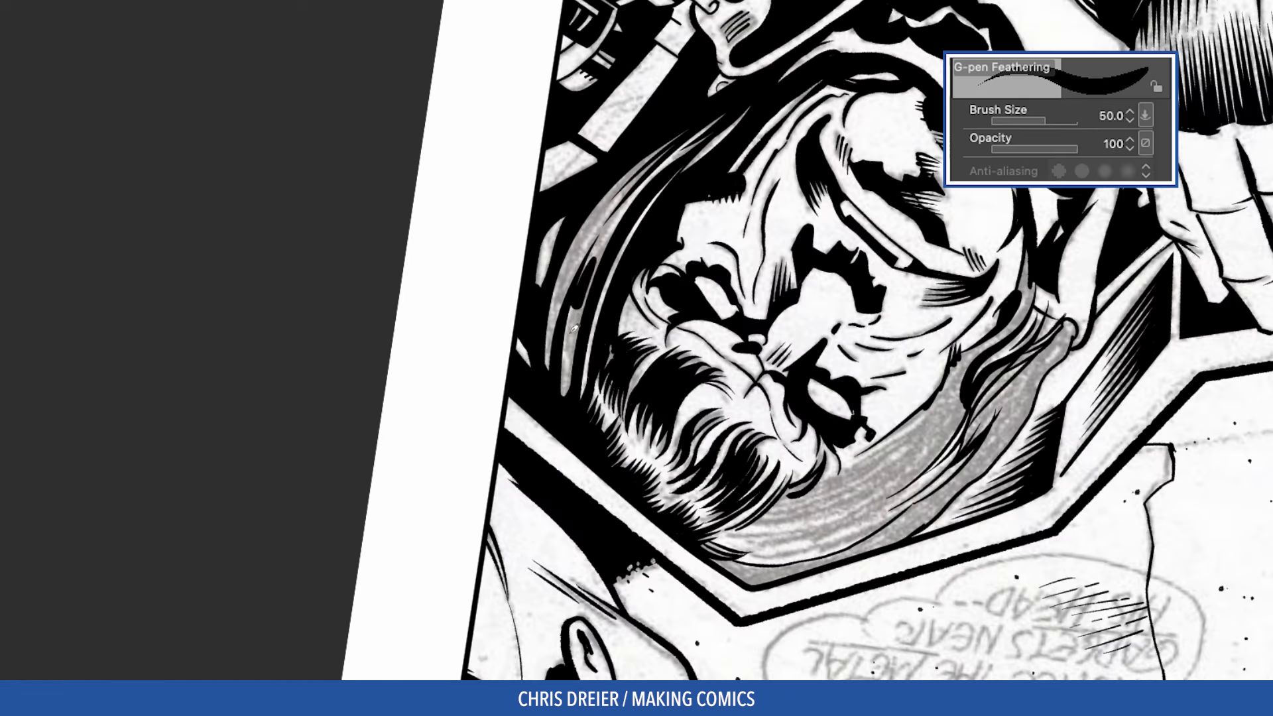
pyautogui.moveTo(594, 257); pyautogui.dragTo(579, 362)
pyautogui.moveTo(604, 209)
pyautogui.mouseDown()
pyautogui.moveTo(564, 281)
pyautogui.moveTo(552, 365)
pyautogui.mouseUp()
pyautogui.moveTo(557, 240); pyautogui.dragTo(539, 285)
pyautogui.moveTo(551, 313)
pyautogui.mouseDown()
pyautogui.moveTo(644, 102)
pyautogui.moveTo(620, 205)
pyautogui.moveTo(748, 218)
pyautogui.mouseUp()
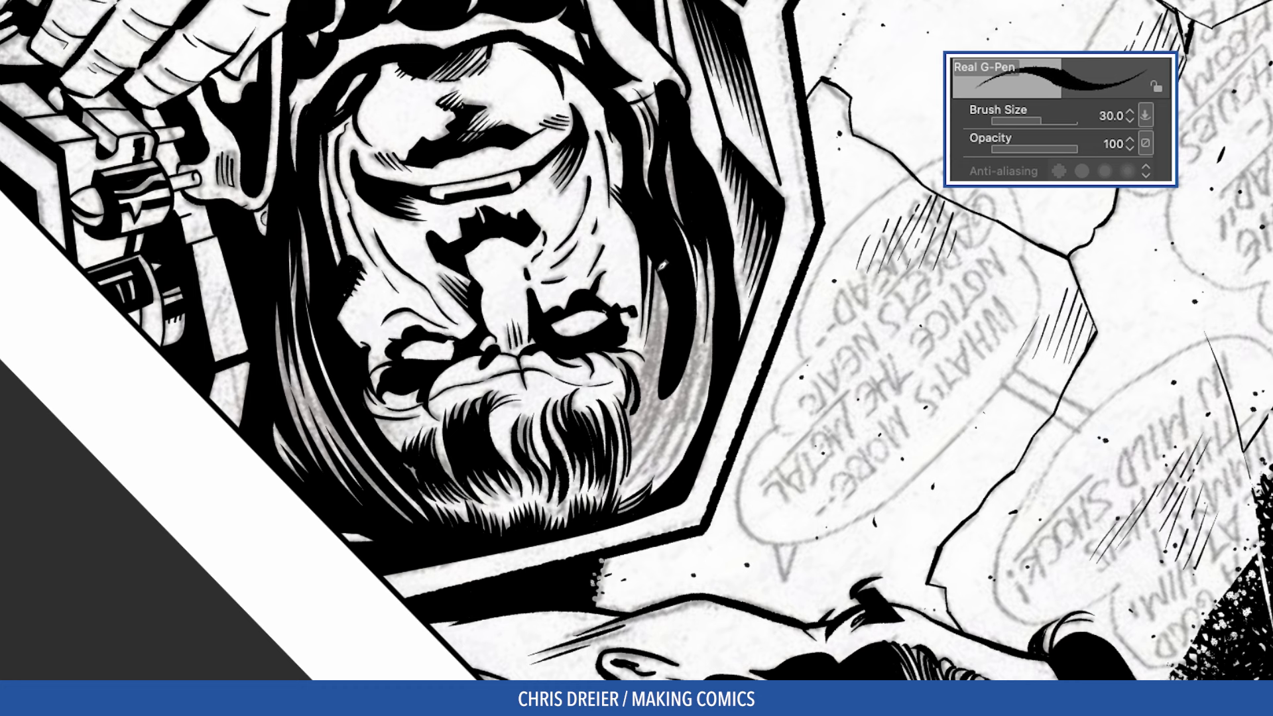
# Ink long strands down the side hair nearest the speech balloon with the Real G-Pen at size 30, undoing the stray strokes
pyautogui.moveTo(670, 262); pyautogui.dragTo(641, 420)
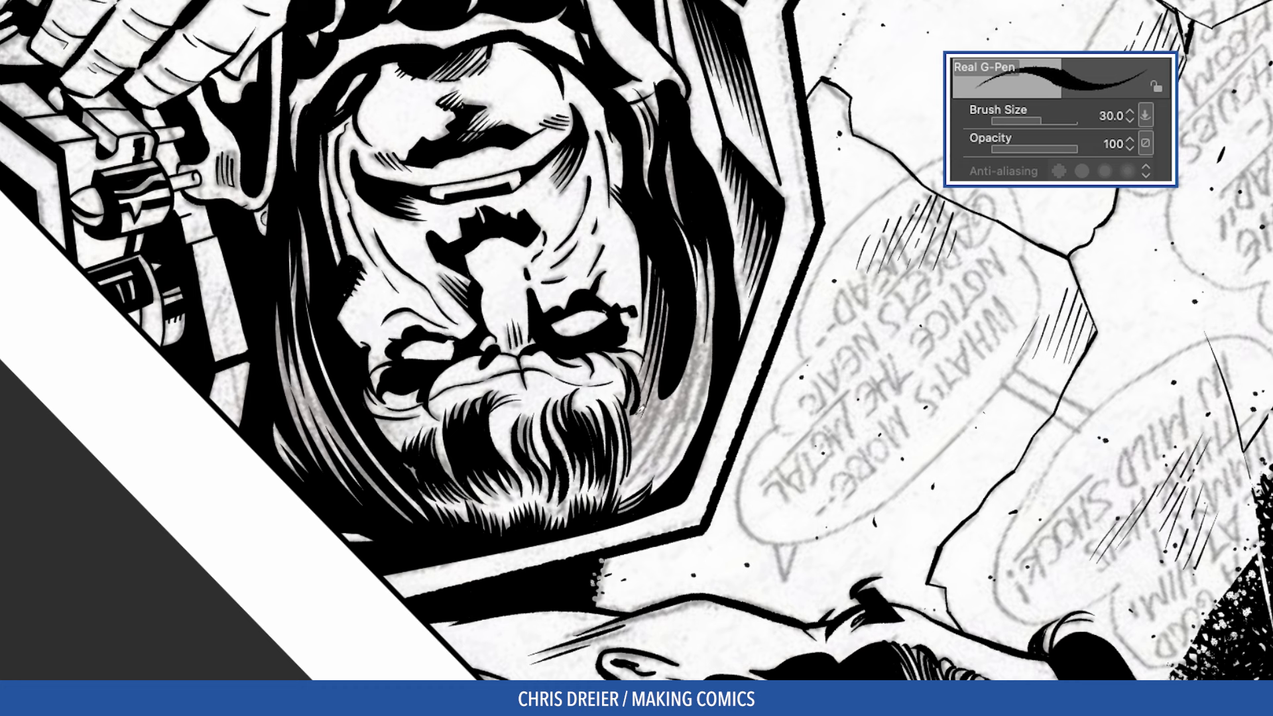
pyautogui.moveTo(703, 287); pyautogui.dragTo(647, 469)
pyautogui.moveTo(684, 377)
pyautogui.mouseDown()
pyautogui.moveTo(635, 478)
pyautogui.moveTo(645, 469)
pyautogui.mouseUp()
pyautogui.hotkey('ctrl', 'z')
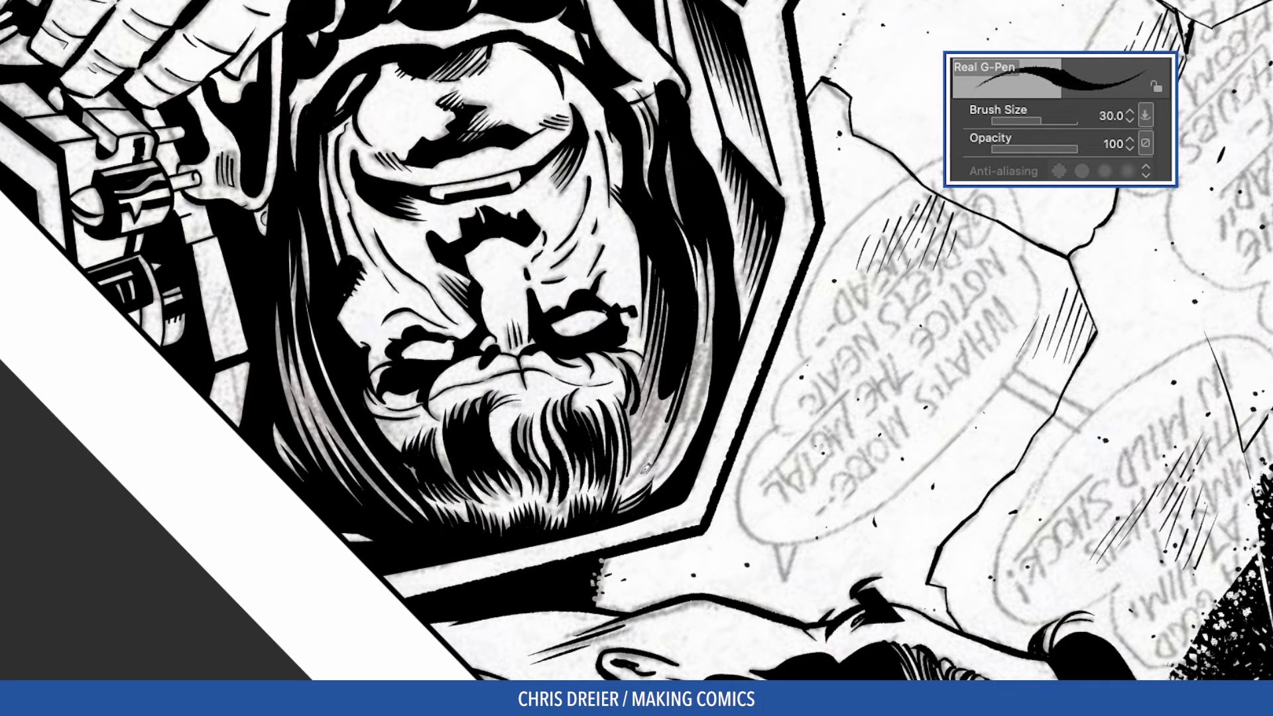
pyautogui.moveTo(717, 317); pyautogui.dragTo(663, 482)
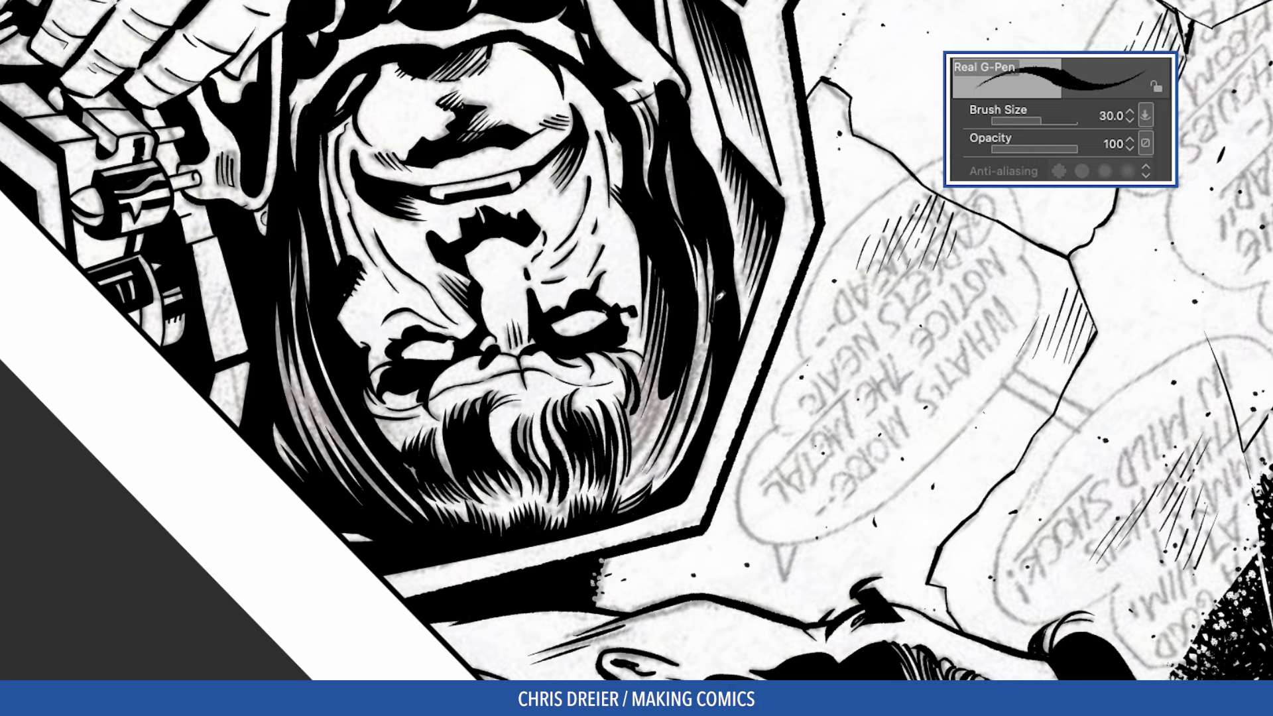
pyautogui.moveTo(712, 318); pyautogui.dragTo(672, 486)
pyautogui.moveTo(703, 289)
pyautogui.mouseDown()
pyautogui.moveTo(662, 475)
pyautogui.moveTo(690, 411)
pyautogui.mouseUp()
pyautogui.hotkey('ctrl', 'z')
# Finish the balloon-side hair with another long strand and tapered strokes beside the temple
pyautogui.moveTo(706, 341); pyautogui.dragTo(648, 479)
pyautogui.moveTo(663, 381); pyautogui.dragTo(633, 439)
pyautogui.moveTo(670, 386); pyautogui.dragTo(635, 458)
pyautogui.moveTo(671, 395); pyautogui.dragTo(641, 459)
pyautogui.moveTo(669, 295); pyautogui.dragTo(633, 434)
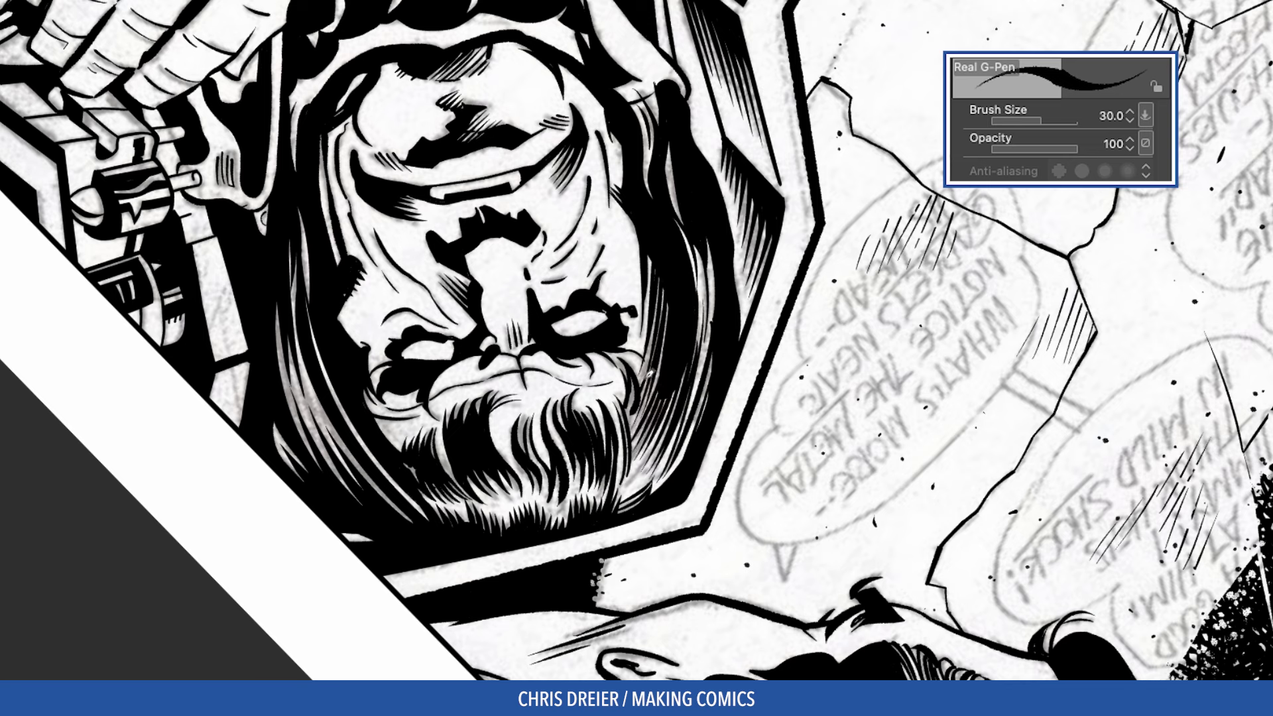
pyautogui.press('g')
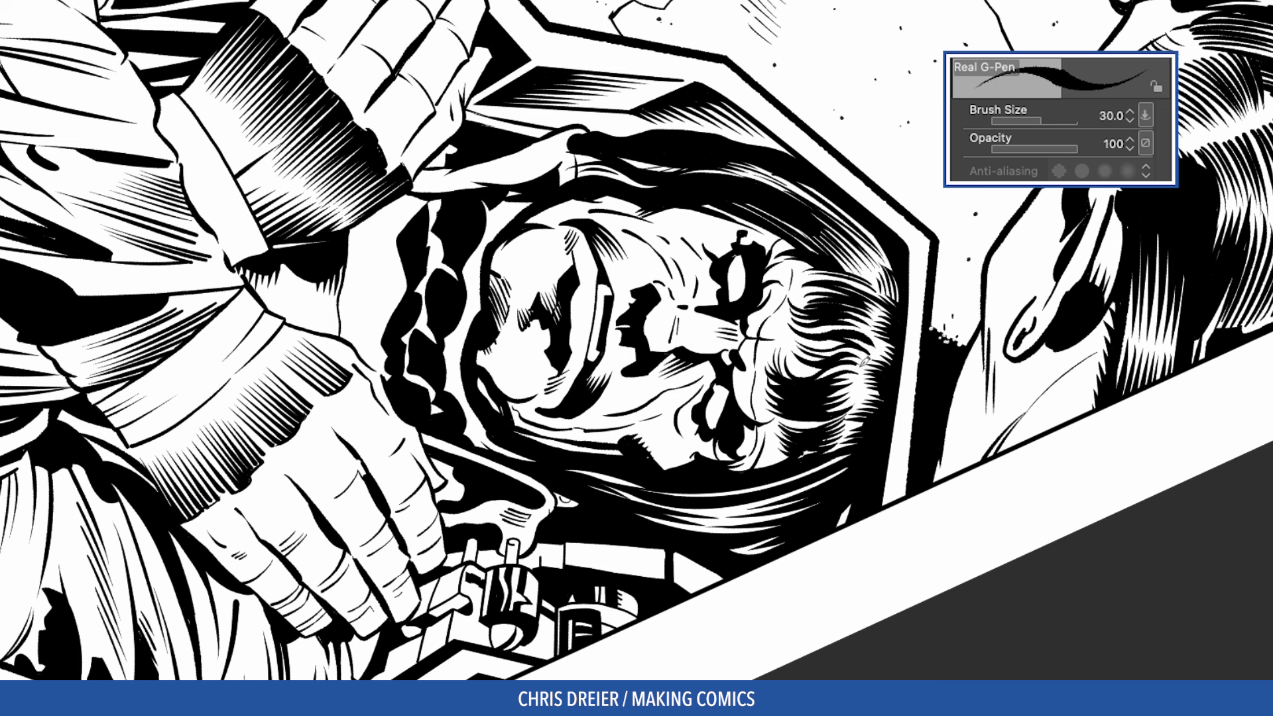
# Undo the last stroke in the forehead hair and try another strand sweeping from the crown toward the brow
pyautogui.press('super+z')
pyautogui.moveTo(864, 362)
pyautogui.mouseDown()
pyautogui.moveTo(791, 371)
pyautogui.moveTo(814, 375)
pyautogui.mouseUp()
pyautogui.press('super+z')
# Touch up the lower robe folds with short tapered hatching strokes using the Real G-Pen at size 25
pyautogui.press('.')
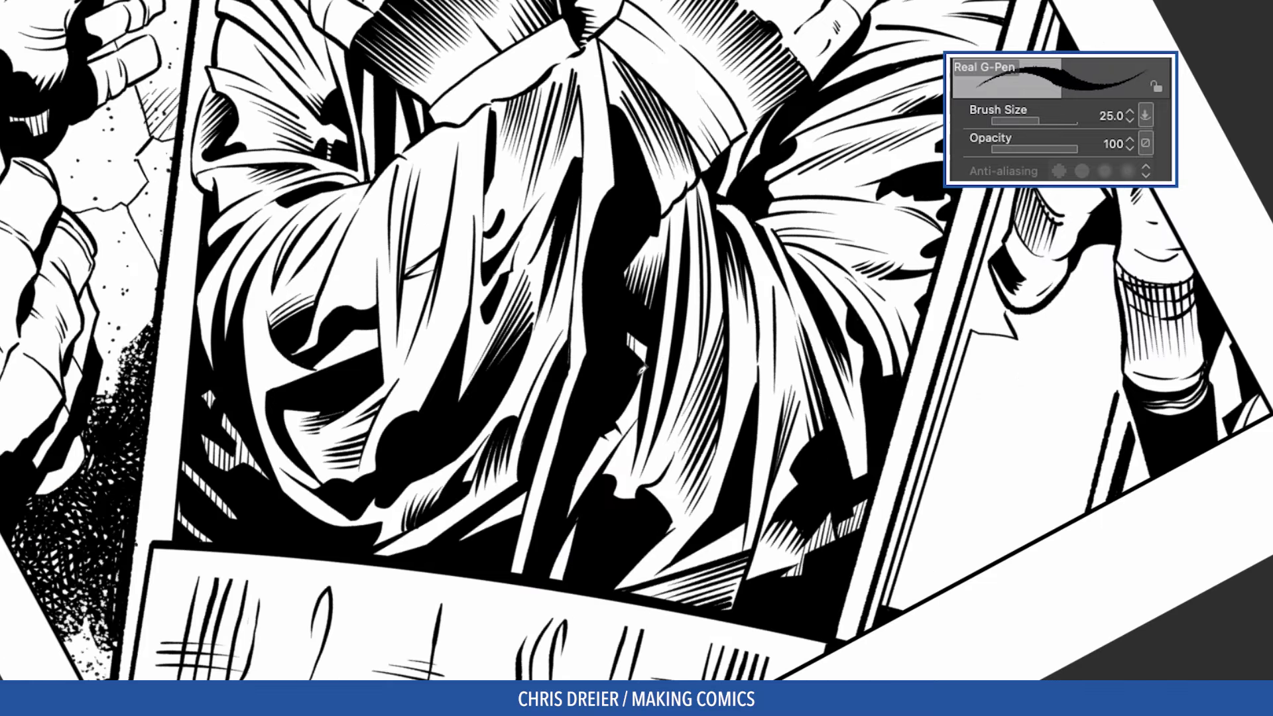
pyautogui.moveTo(638, 385); pyautogui.dragTo(635, 412)
pyautogui.moveTo(630, 398); pyautogui.dragTo(600, 467)
pyautogui.moveTo(590, 452); pyautogui.dragTo(577, 501)
pyautogui.moveTo(567, 537); pyautogui.dragTo(558, 576)
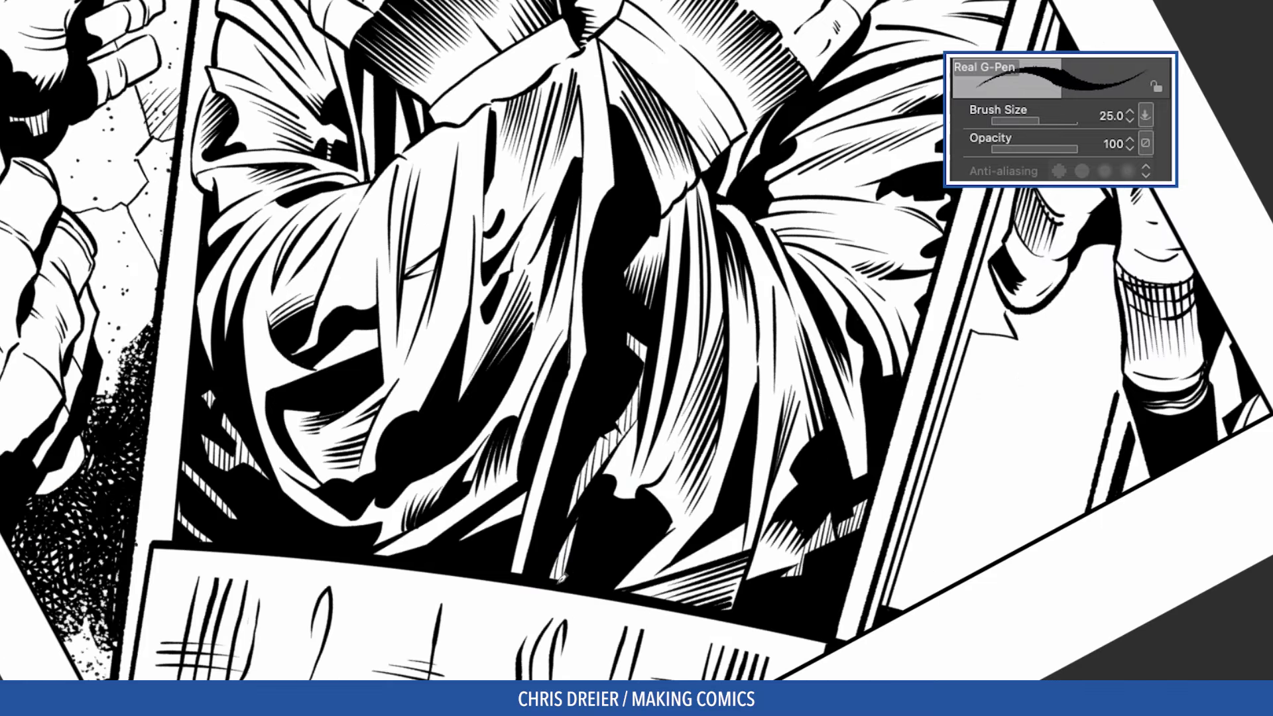
pyautogui.moveTo(516, 497); pyautogui.dragTo(512, 517)
pyautogui.moveTo(504, 505); pyautogui.dragTo(500, 523)
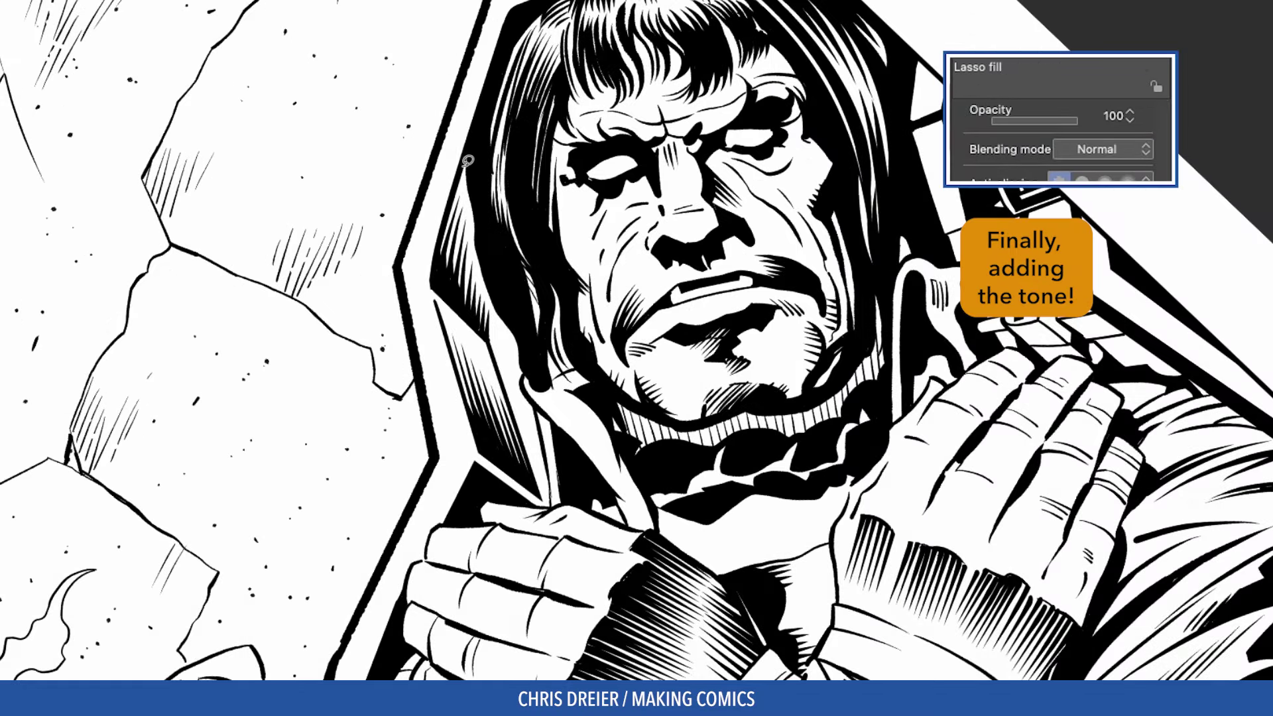
# Lasso-fill tone over the coffin's inner wall beside the hood and hair
pyautogui.moveTo(467, 154)
pyautogui.mouseDown()
pyautogui.moveTo(527, 348)
pyautogui.moveTo(523, 411)
pyautogui.moveTo(472, 395)
pyautogui.moveTo(434, 269)
pyautogui.mouseUp()
pyautogui.moveTo(497, 292)
pyautogui.mouseDown()
pyautogui.moveTo(530, 395)
pyautogui.moveTo(461, 415)
pyautogui.moveTo(454, 325)
pyautogui.mouseUp()
pyautogui.moveTo(454, 325); pyautogui.dragTo(450, 315)
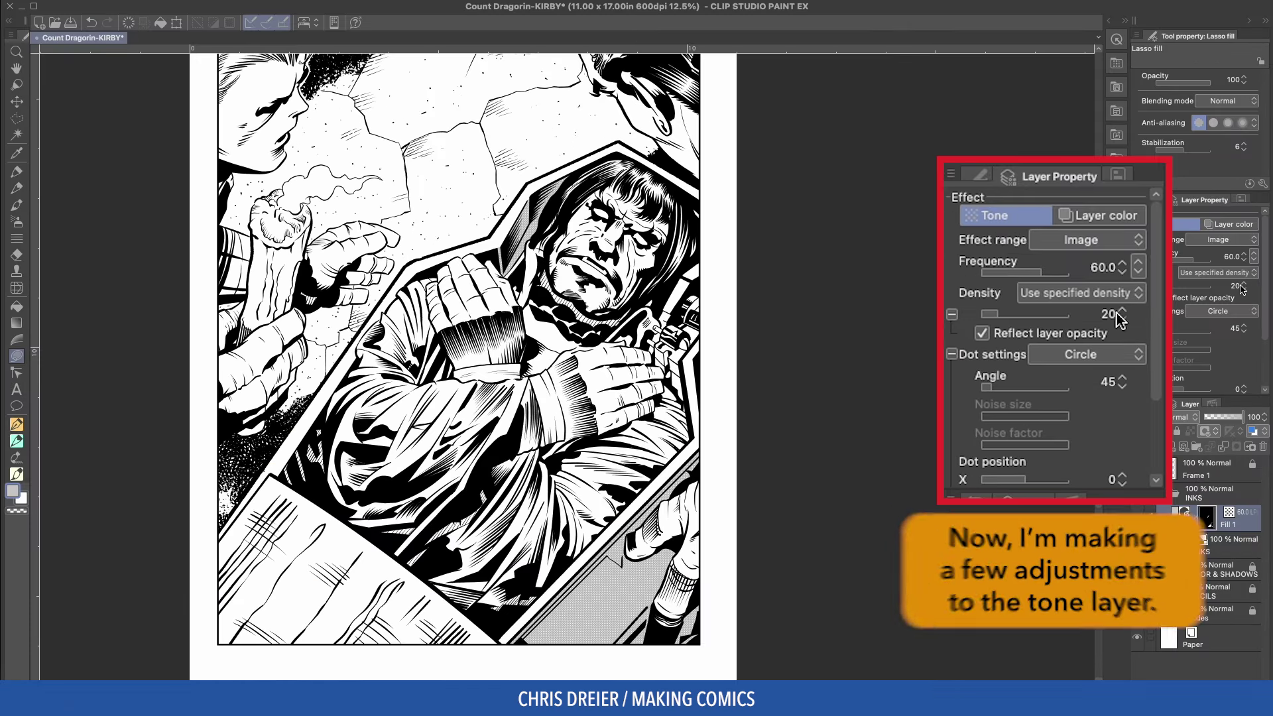
# Try a density of 30 on the tone layer
pyautogui.click(1237, 286)
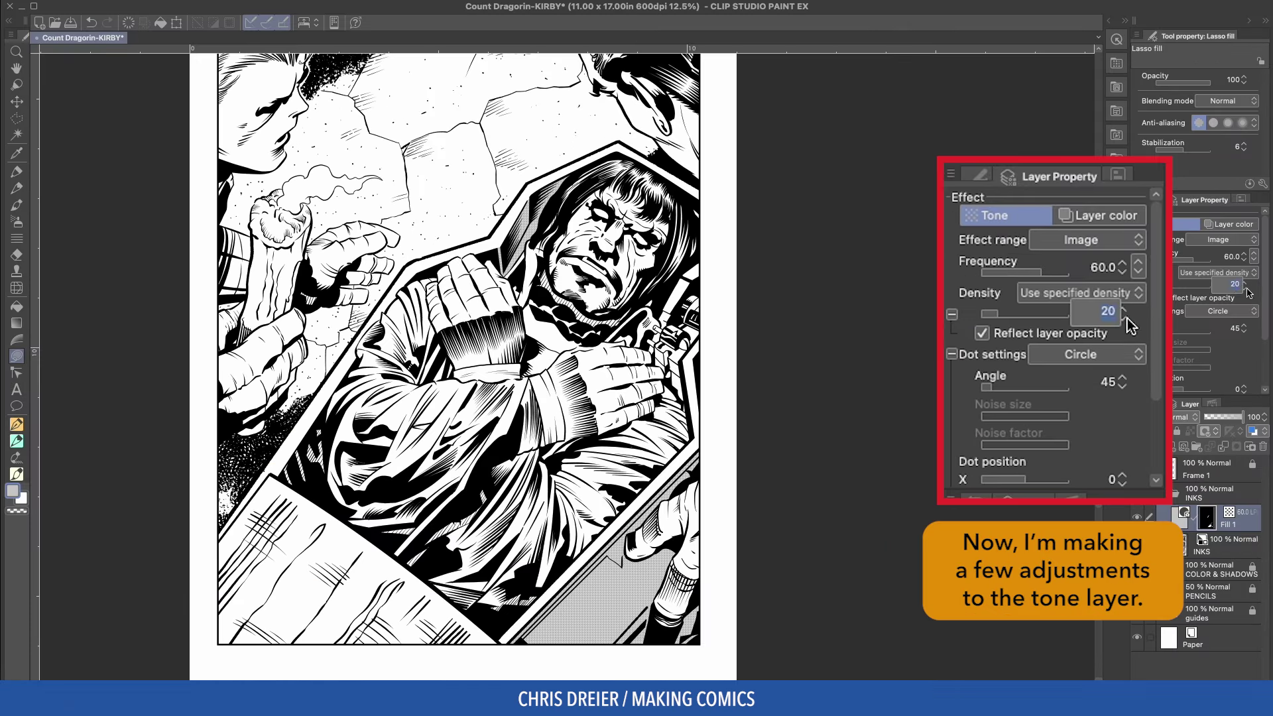
pyautogui.click(1243, 289)
pyautogui.click(1243, 283)
pyautogui.click(1243, 283)
pyautogui.press('super+plus')
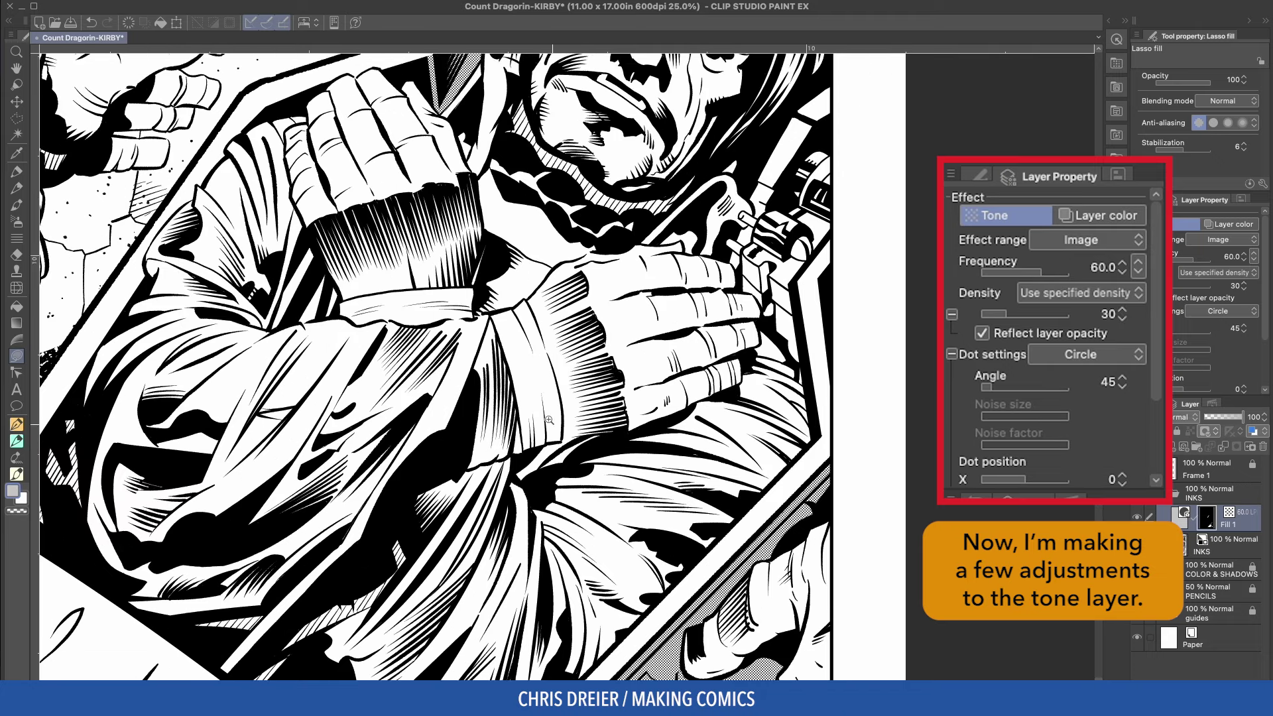
# Try a density of 20 with a frequency of 32.5 on the tone layer
pyautogui.moveTo(545, 497); pyautogui.dragTo(551, 235)
pyautogui.click(1243, 288)
pyautogui.click(1243, 255)
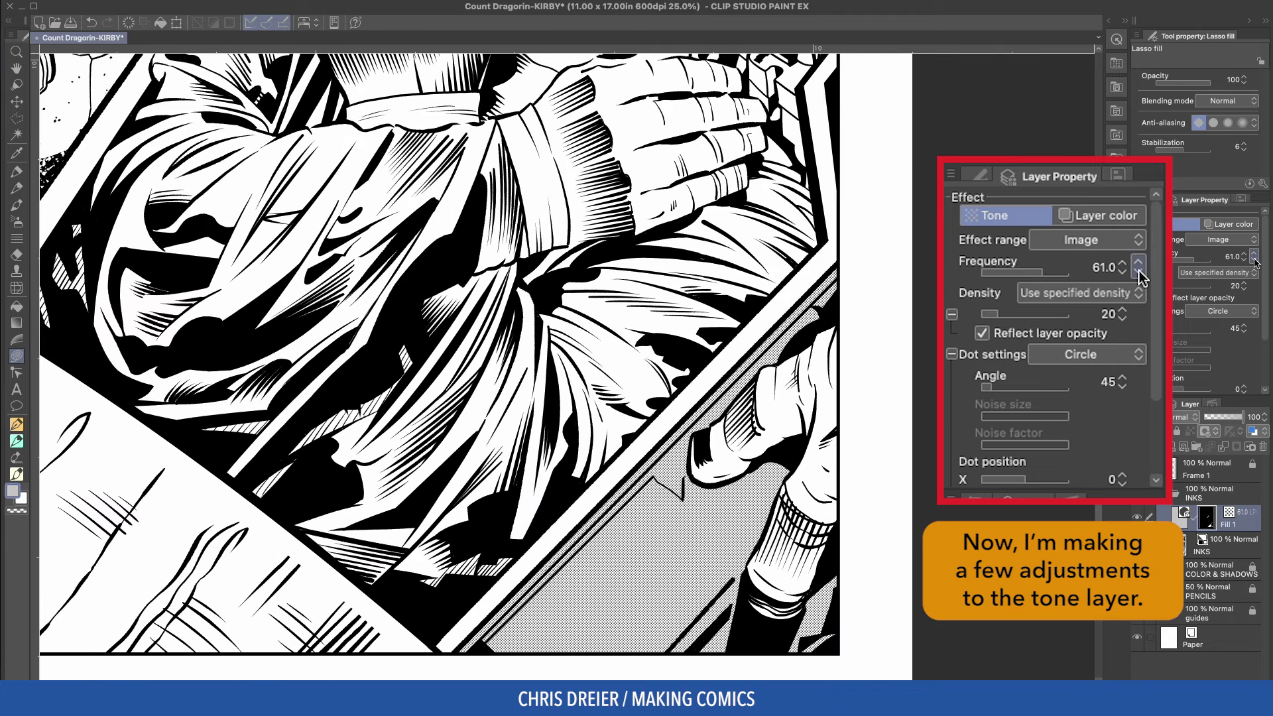
pyautogui.click(1239, 264)
pyautogui.click(1244, 300)
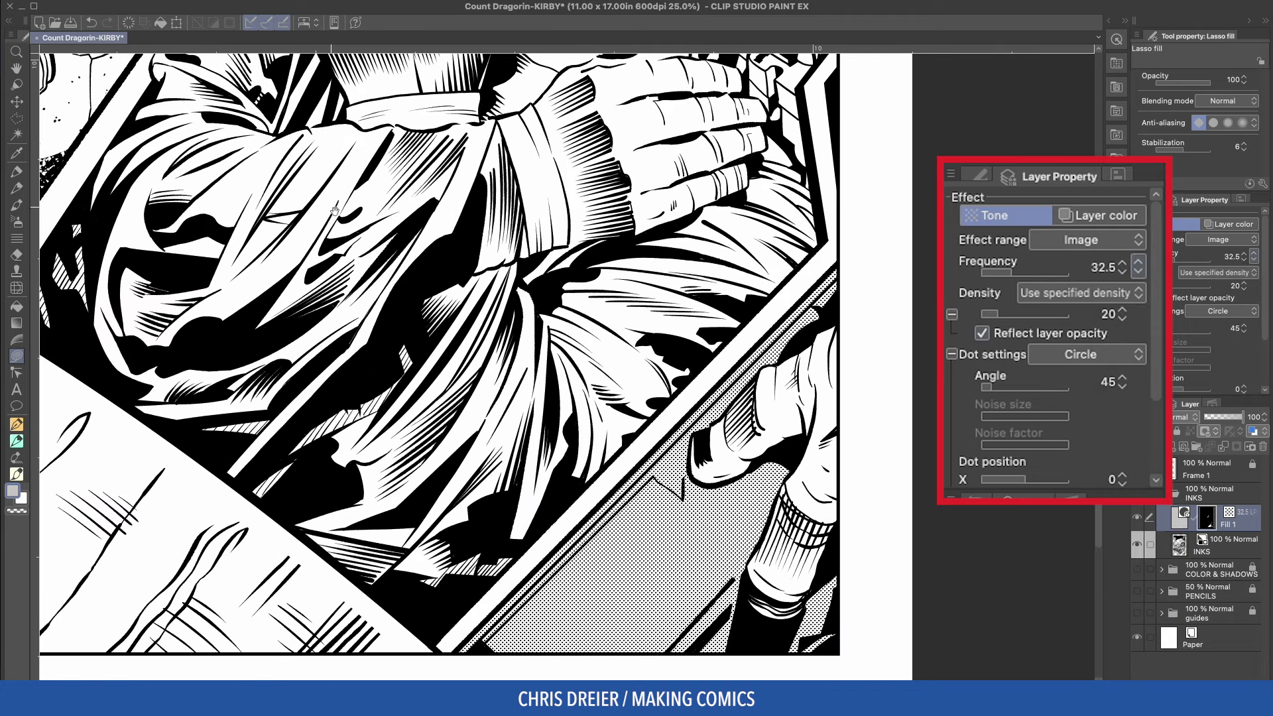
# Check the dot pattern on the page and set the tone layer's frequency to 30
pyautogui.moveTo(335, 211); pyautogui.dragTo(663, 298)
pyautogui.press('super+minus')
pyautogui.press('super+minus')
pyautogui.press('super+plus')
pyautogui.press('super+plus')
pyautogui.click(1254, 257)
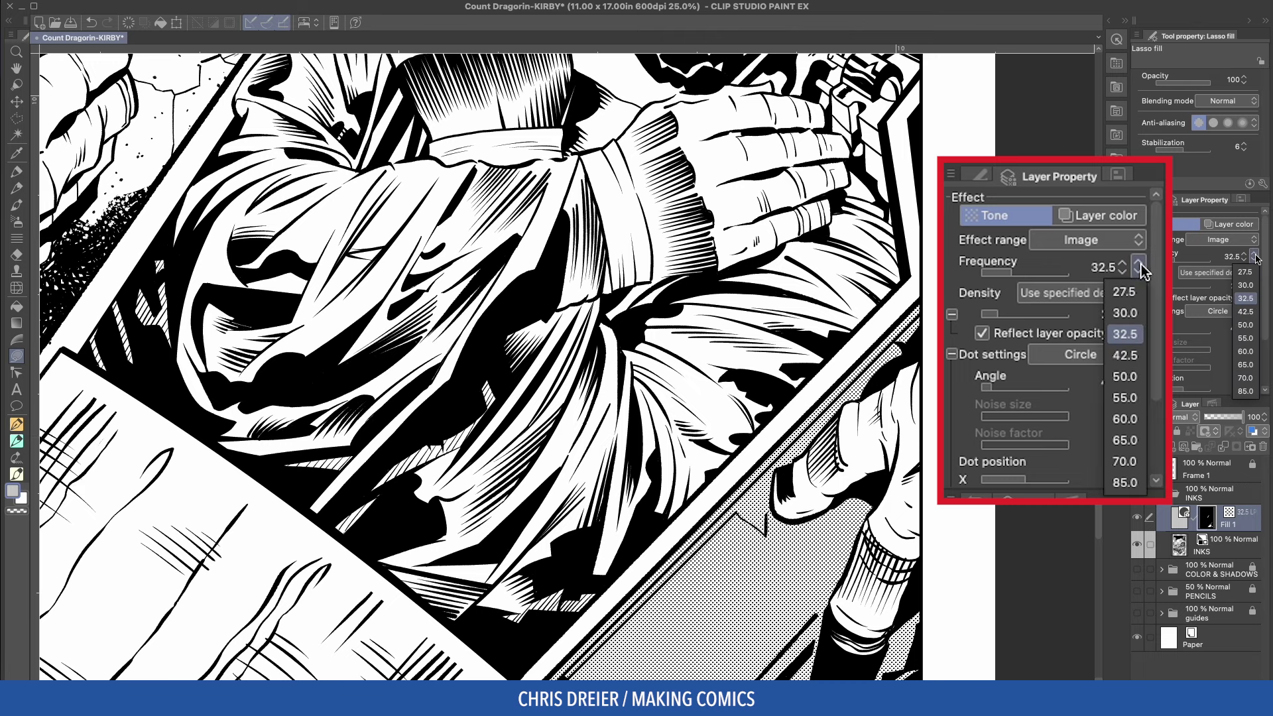
pyautogui.click(1245, 285)
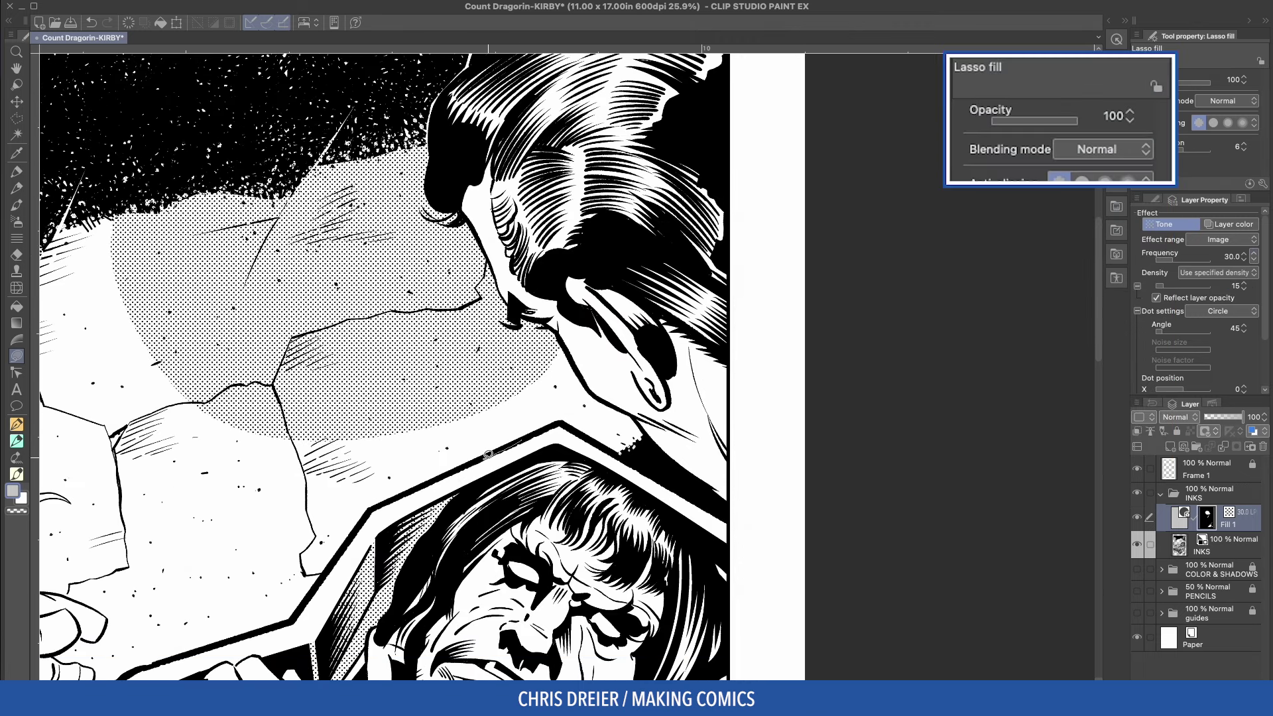
# Lasso-fill tone over the stone wall between the dark-haired man's head and the coffin edge
pyautogui.moveTo(488, 454)
pyautogui.mouseDown()
pyautogui.moveTo(576, 431)
pyautogui.moveTo(531, 435)
pyautogui.mouseUp()
pyautogui.moveTo(530, 435); pyautogui.dragTo(612, 352)
pyautogui.moveTo(550, 355)
pyautogui.mouseDown()
pyautogui.moveTo(385, 348)
pyautogui.moveTo(449, 411)
pyautogui.mouseUp()
pyautogui.moveTo(295, 318); pyautogui.dragTo(247, 576)
pyautogui.moveTo(247, 576); pyautogui.dragTo(334, 436)
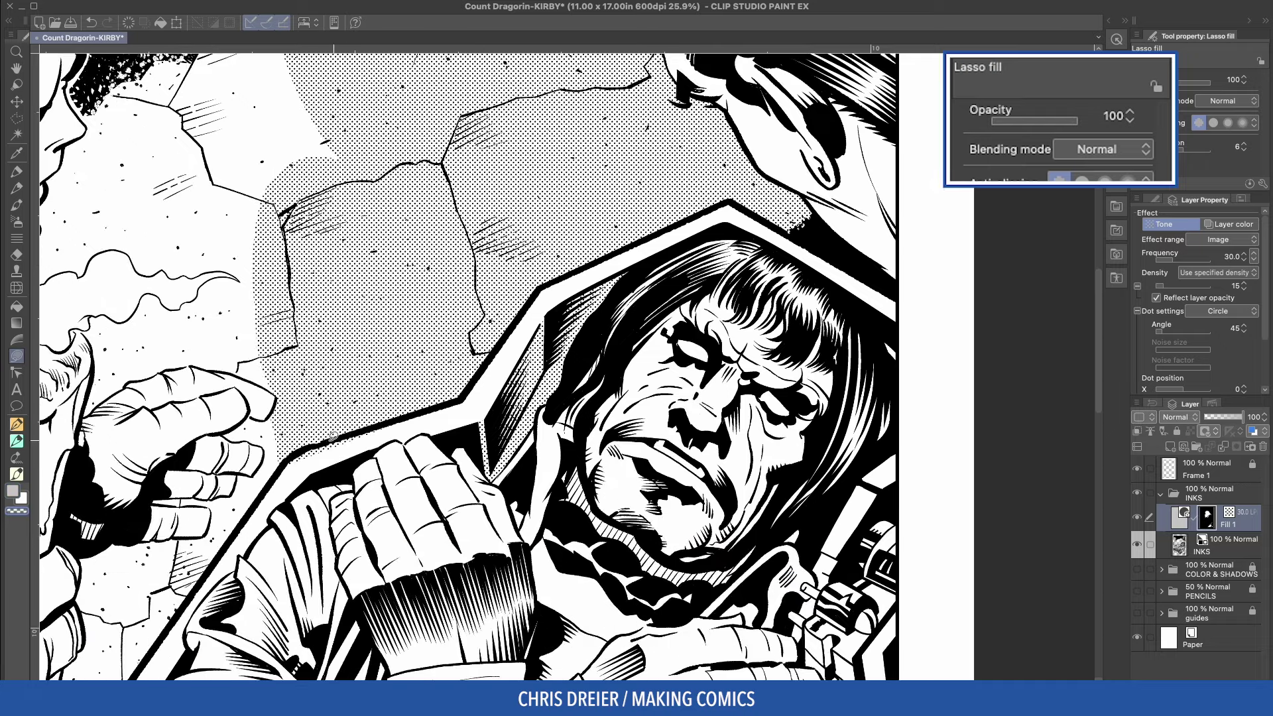
# Extend the lasso-filled tone across the stone wall around the candle, its smoke and the blond figure's face
pyautogui.scroll(5, 333, 437)
pyautogui.hscroll(-5, 334, 436)
pyautogui.moveTo(341, 232)
pyautogui.mouseDown()
pyautogui.moveTo(337, 261)
pyautogui.moveTo(340, 238)
pyautogui.mouseUp()
pyautogui.press('-')
pyautogui.moveTo(348, 377); pyautogui.dragTo(428, 355)
pyautogui.scroll(-3, 278, 397)
pyautogui.moveTo(324, 412); pyautogui.dragTo(257, 439)
pyautogui.moveTo(352, 437)
pyautogui.mouseDown()
pyautogui.moveTo(323, 494)
pyautogui.moveTo(271, 537)
pyautogui.mouseUp()
pyautogui.moveTo(314, 508); pyautogui.dragTo(306, 462)
pyautogui.moveTo(415, 391)
pyautogui.mouseDown()
pyautogui.moveTo(452, 376)
pyautogui.moveTo(418, 389)
pyautogui.mouseUp()
pyautogui.scroll(3, 553, 285)
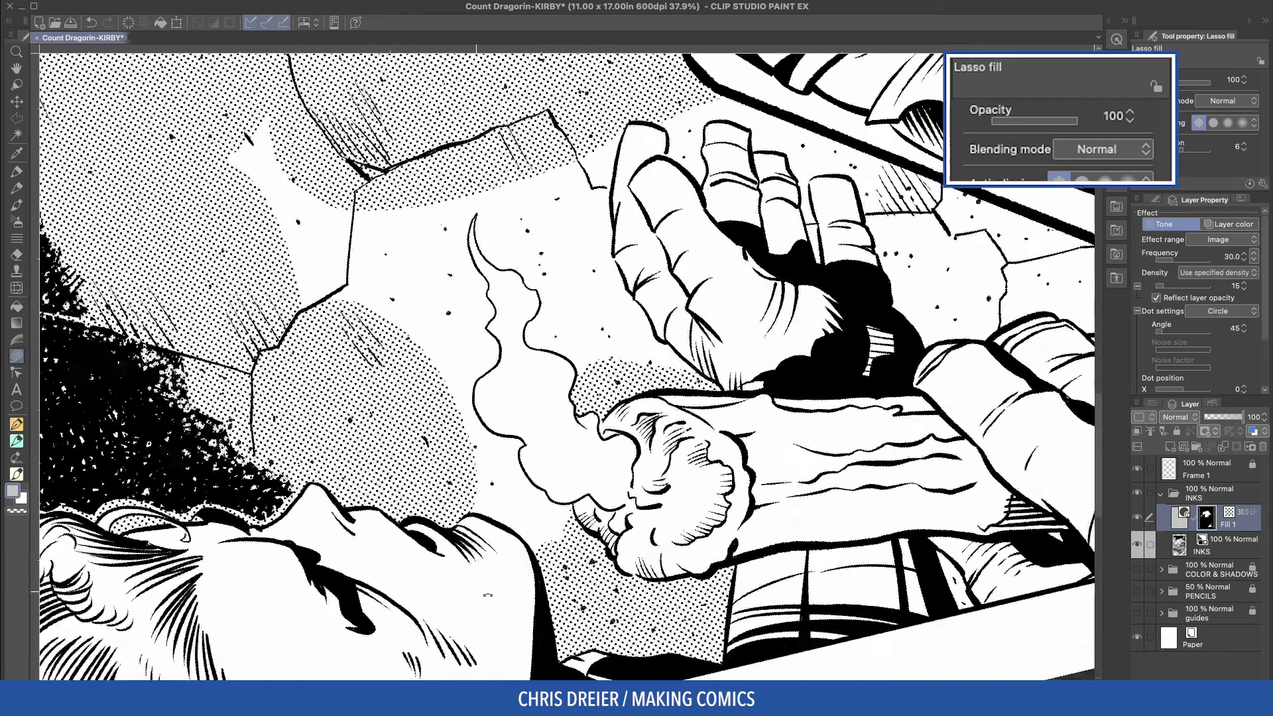
# Fill the remaining wall tone around the smoke and raised hand with the Felt pen REAL at size 40
pyautogui.click(1154, 199)
pyautogui.press('p')
pyautogui.click(1213, 246)
pyautogui.press(']')
pyautogui.press(']')
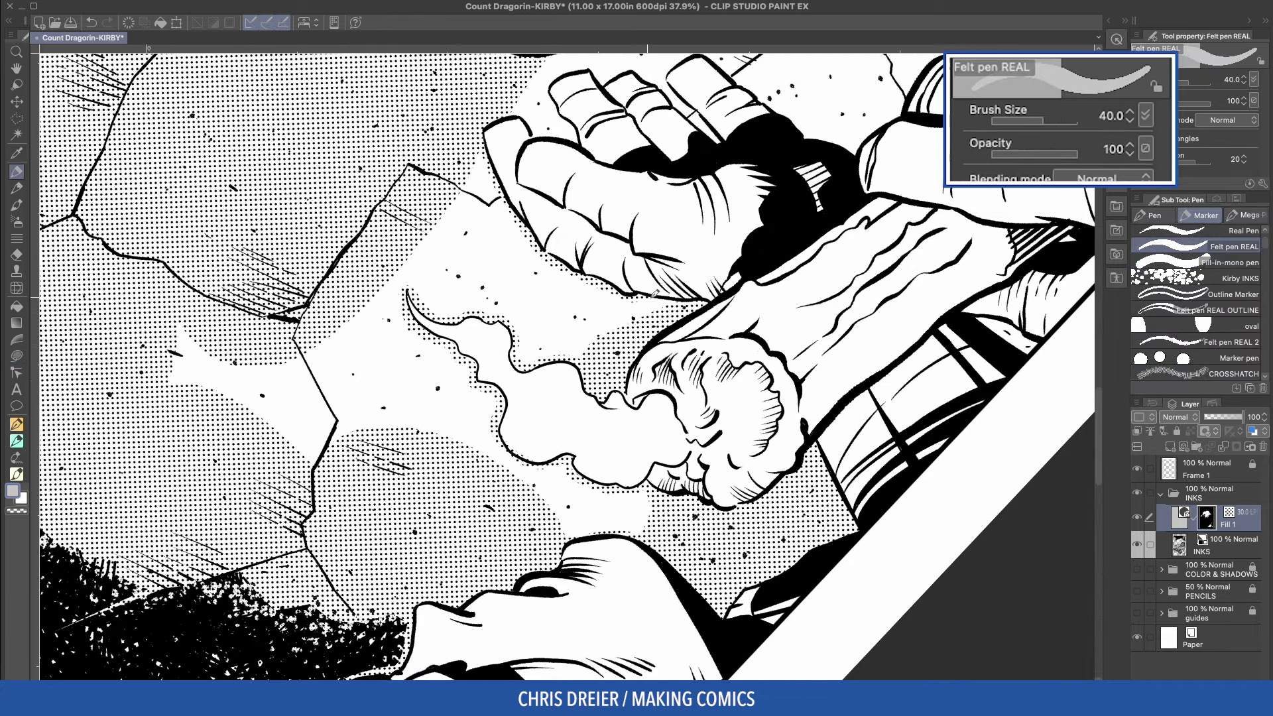
pyautogui.moveTo(655, 292); pyautogui.dragTo(557, 408)
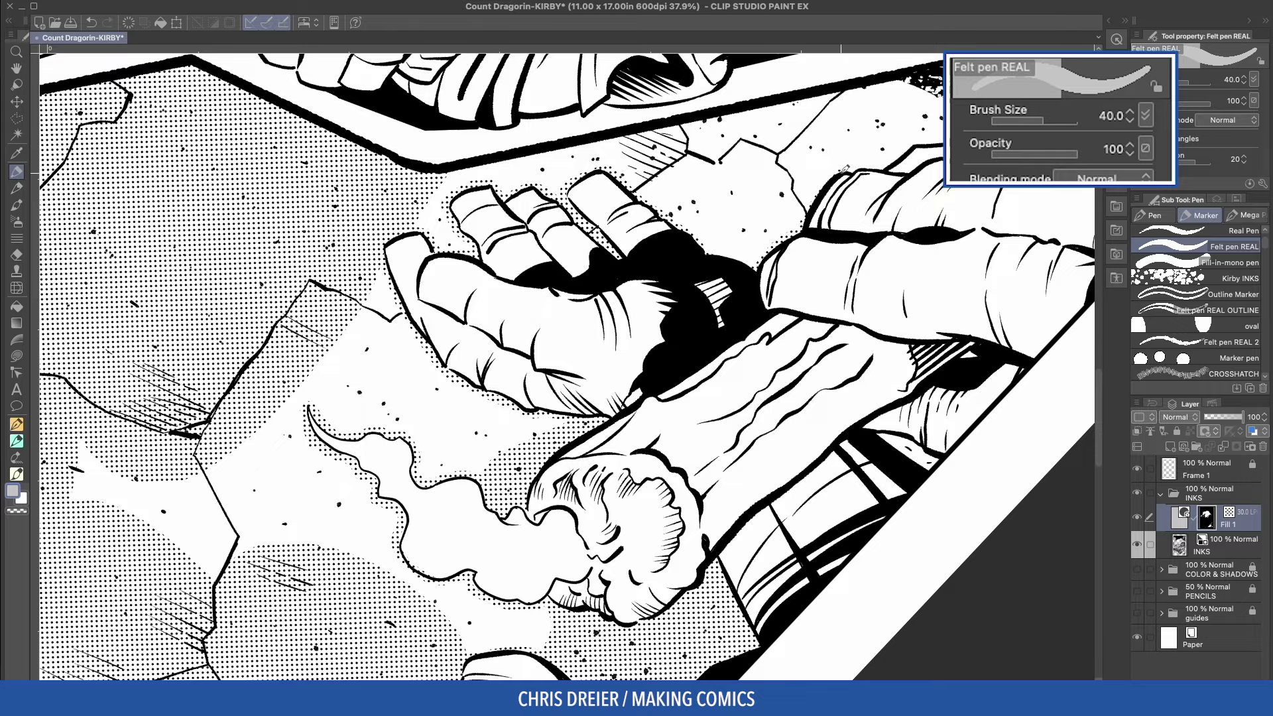
pyautogui.moveTo(824, 96); pyautogui.dragTo(542, 197)
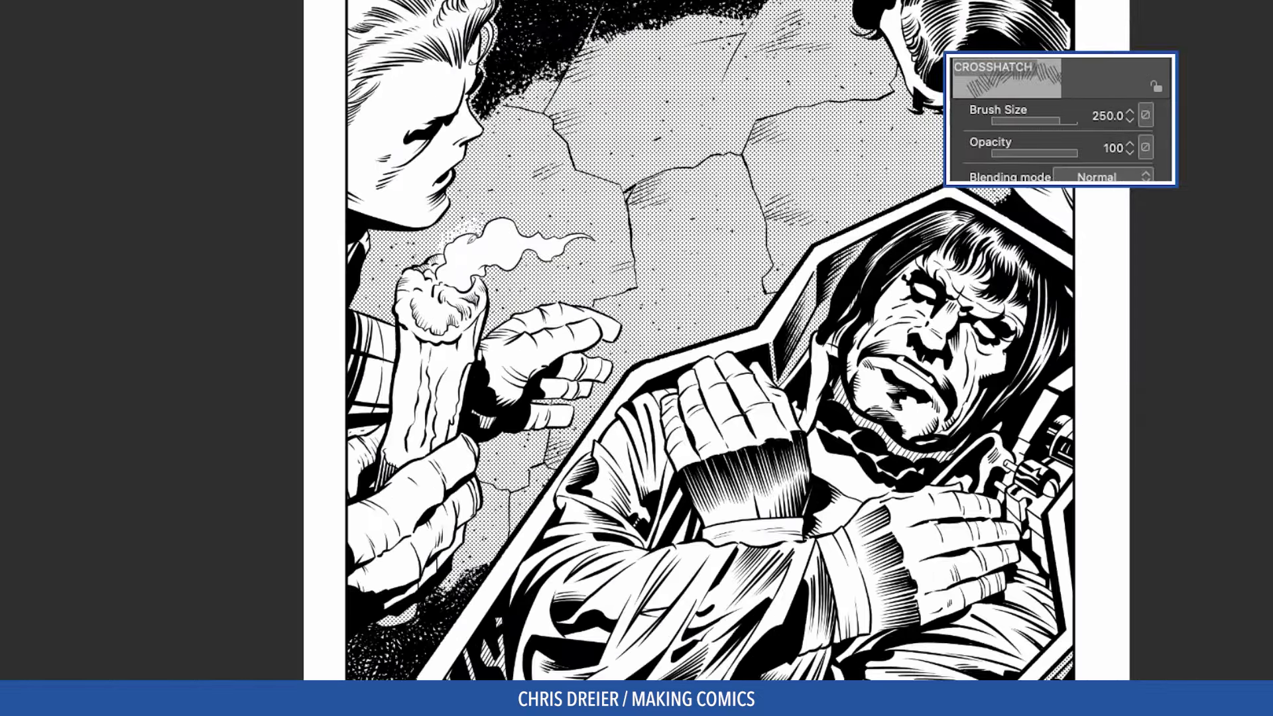
# Break up the tone around the candle smoke into a speckled glow with the CROSSHATCH brush at size 250
pyautogui.moveTo(467, 229)
pyautogui.mouseDown()
pyautogui.moveTo(411, 259)
pyautogui.moveTo(502, 288)
pyautogui.moveTo(543, 222)
pyautogui.moveTo(614, 205)
pyautogui.moveTo(630, 176)
pyautogui.moveTo(600, 245)
pyautogui.moveTo(432, 279)
pyautogui.moveTo(460, 225)
pyautogui.moveTo(584, 192)
pyautogui.moveTo(563, 282)
pyautogui.moveTo(392, 275)
pyautogui.moveTo(424, 235)
pyautogui.mouseUp()
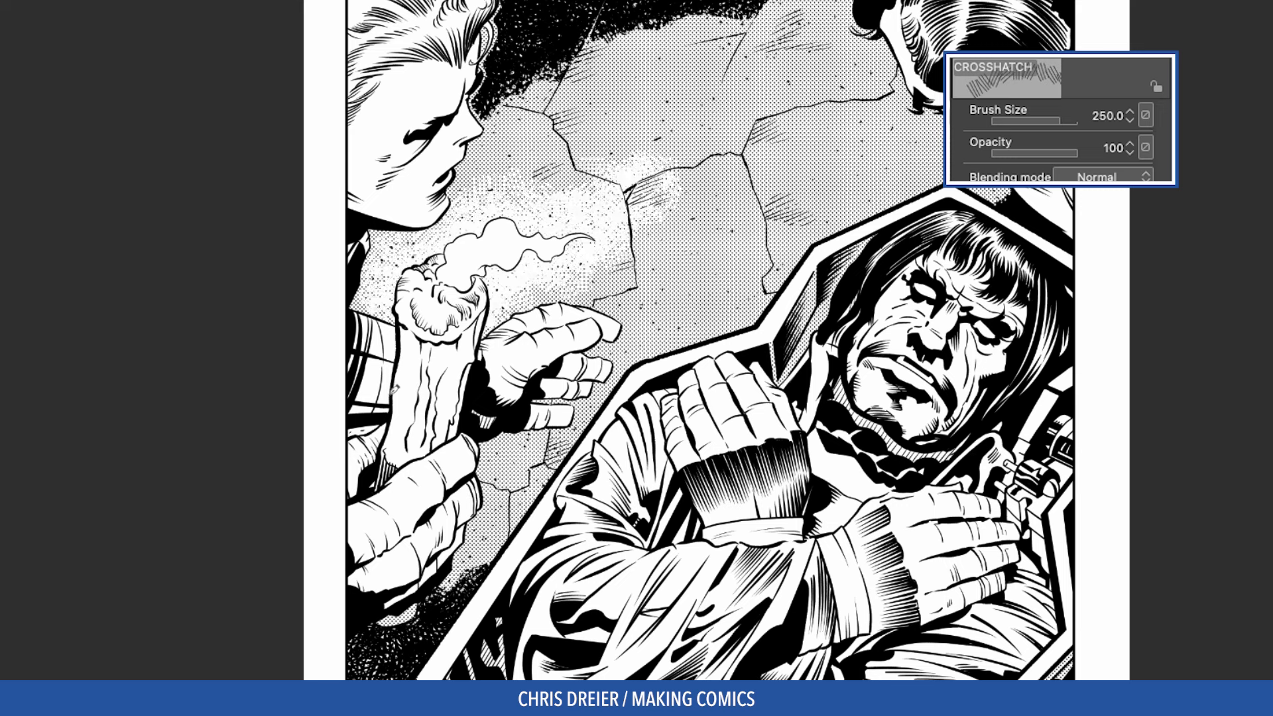
pyautogui.press('u')
pyautogui.moveTo(356, 419)
pyautogui.mouseDown()
pyautogui.moveTo(377, 427)
pyautogui.moveTo(353, 430)
pyautogui.mouseUp()
pyautogui.keyDown('alt'); pyautogui.click(574, 260); pyautogui.keyUp('alt')
pyautogui.press('b')
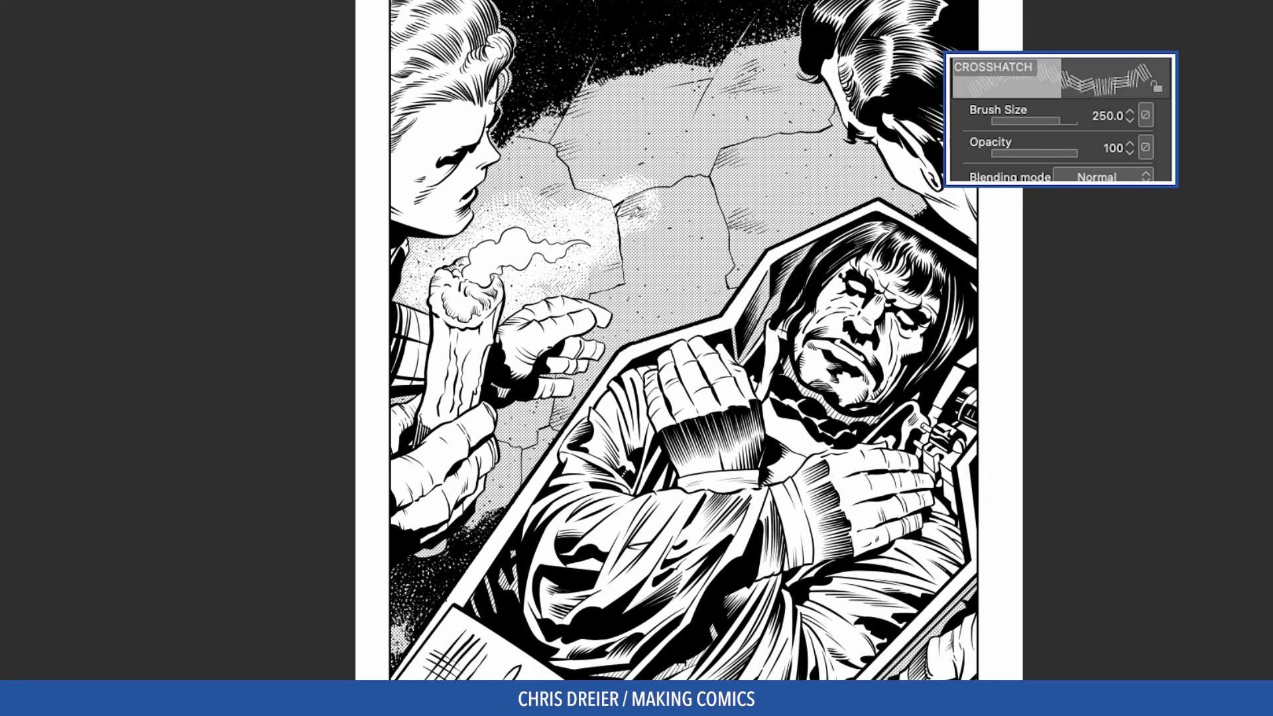
# Refine the speckled glow around the smoke and neighbouring wall stone with the CROSSHATCH brush at size 170
pyautogui.press('[')
pyautogui.press('[')
pyautogui.moveTo(538, 202); pyautogui.dragTo(570, 188)
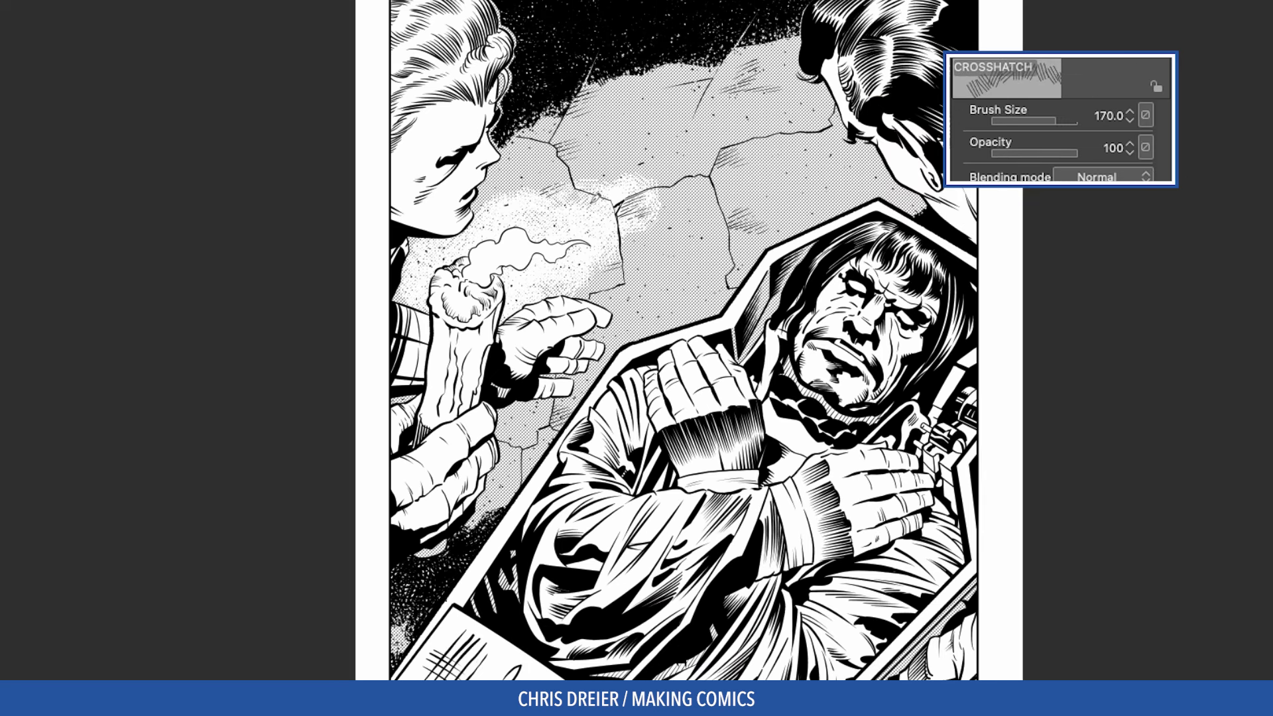
pyautogui.moveTo(666, 175)
pyautogui.mouseDown()
pyautogui.moveTo(649, 224)
pyautogui.moveTo(590, 281)
pyautogui.mouseUp()
pyautogui.moveTo(491, 206); pyautogui.dragTo(470, 236)
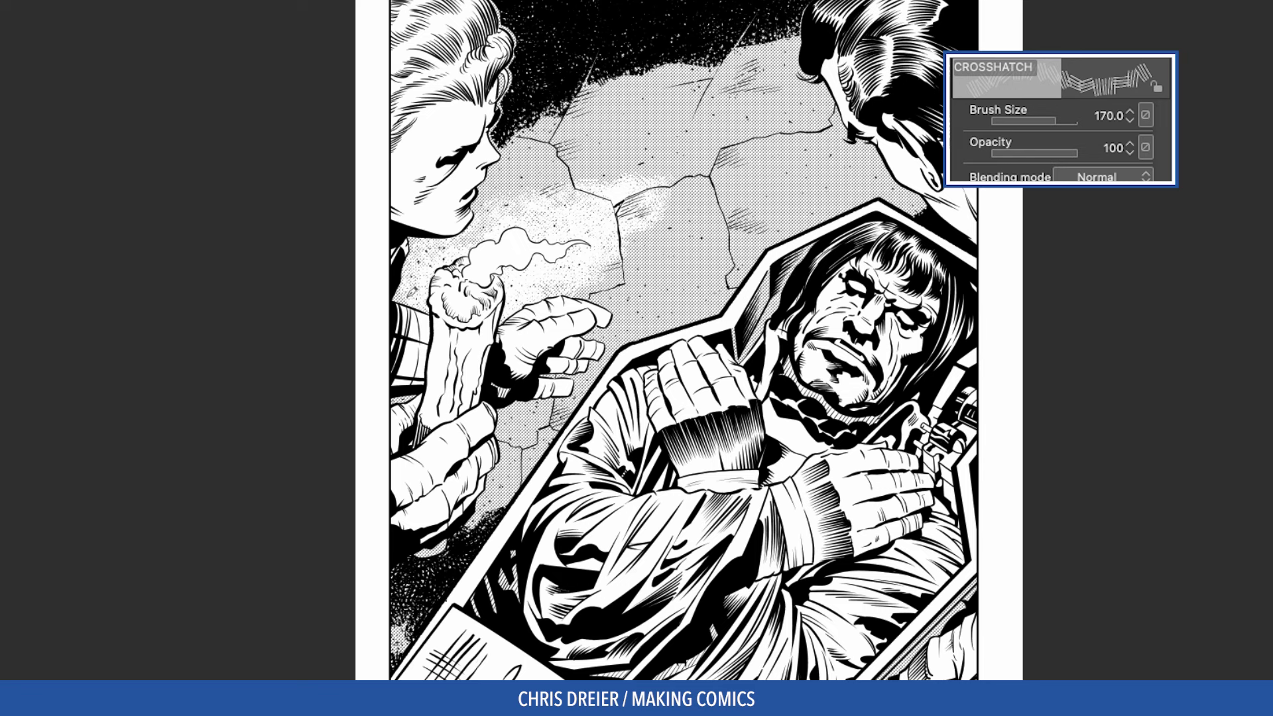
# Add highlight strokes along the wall crack above the coffin with an enlarged G-pen
pyautogui.scroll(3, 702, 170)
pyautogui.press('p')
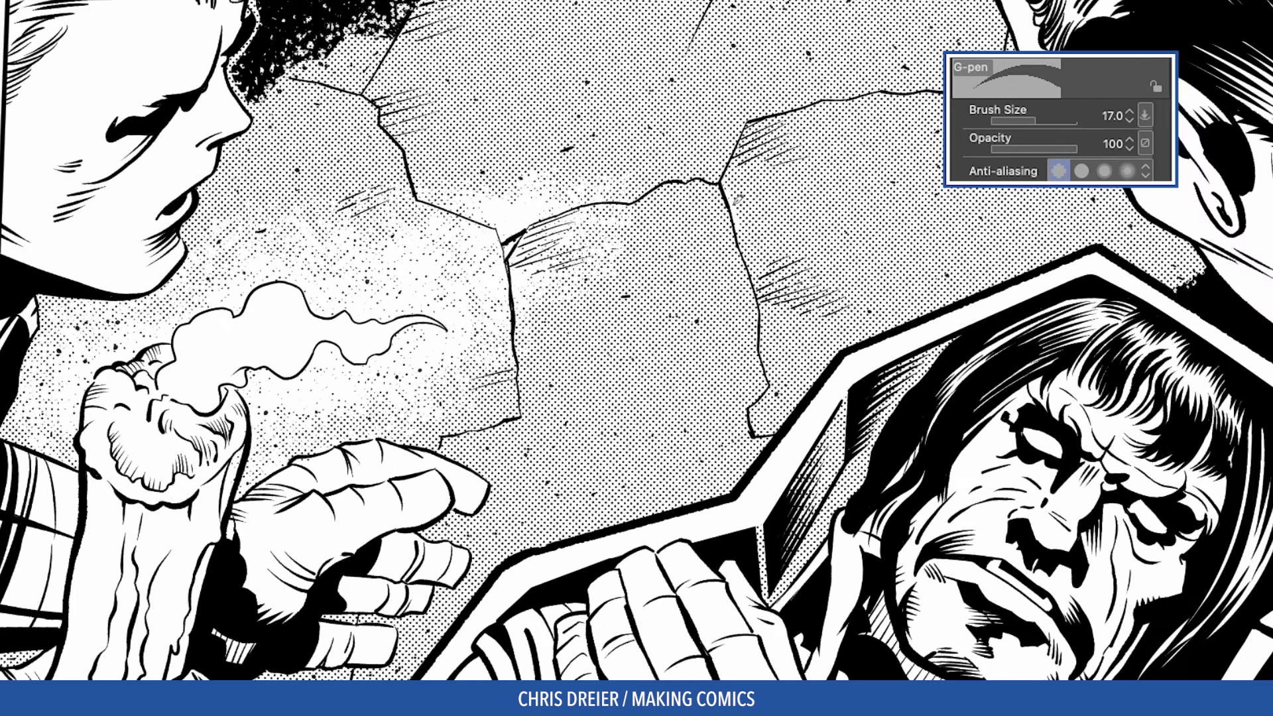
pyautogui.press(']')
pyautogui.press(']')
pyautogui.press(']')
pyautogui.press(']')
pyautogui.moveTo(726, 184); pyautogui.dragTo(748, 262)
pyautogui.moveTo(740, 208); pyautogui.dragTo(756, 292)
# Clear thin highlights in the tone along the other stone cracks with the Felt pen REAL at size 25
pyautogui.press('b')
pyautogui.press('b')
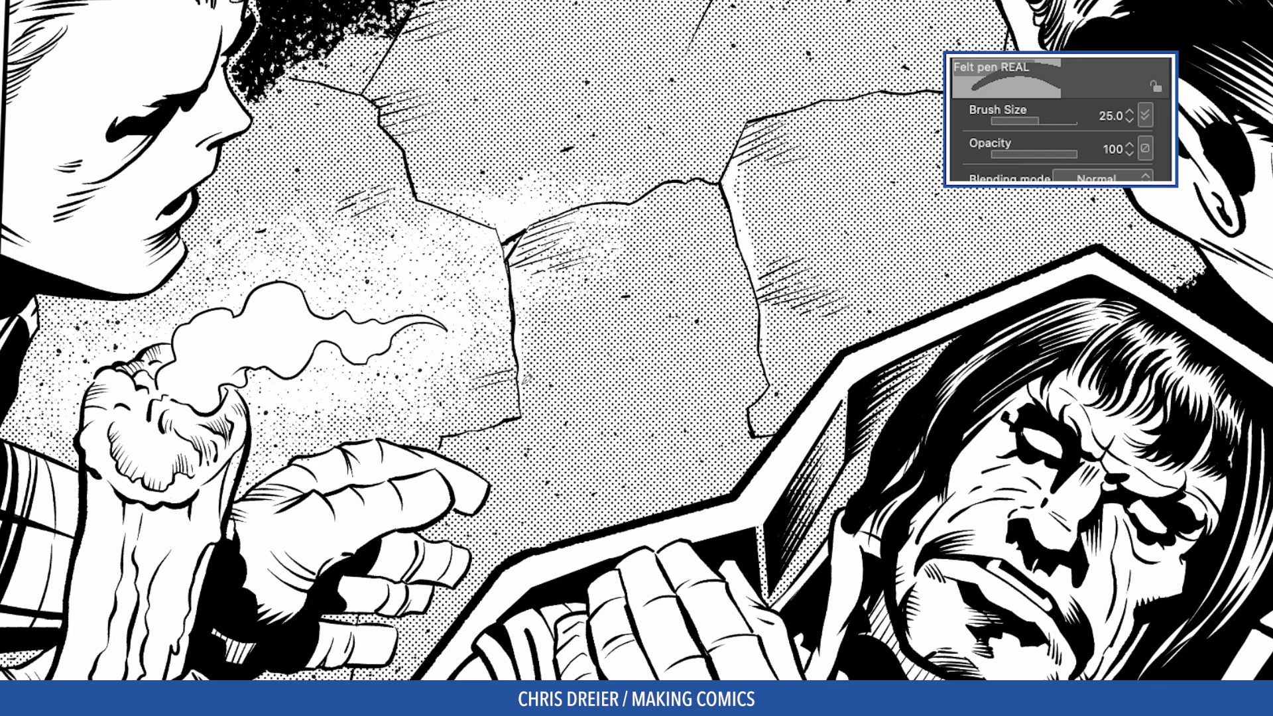
pyautogui.moveTo(387, 93); pyautogui.dragTo(399, 156)
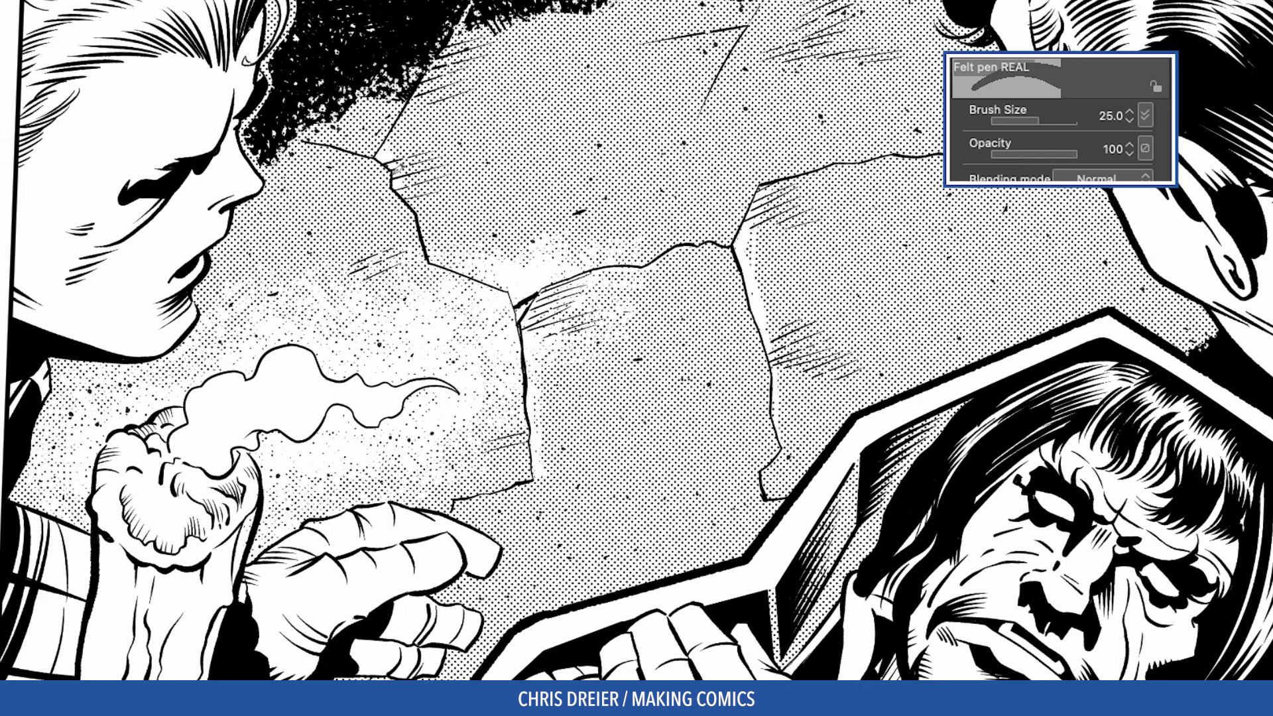
pyautogui.moveTo(574, 102); pyautogui.dragTo(302, 329)
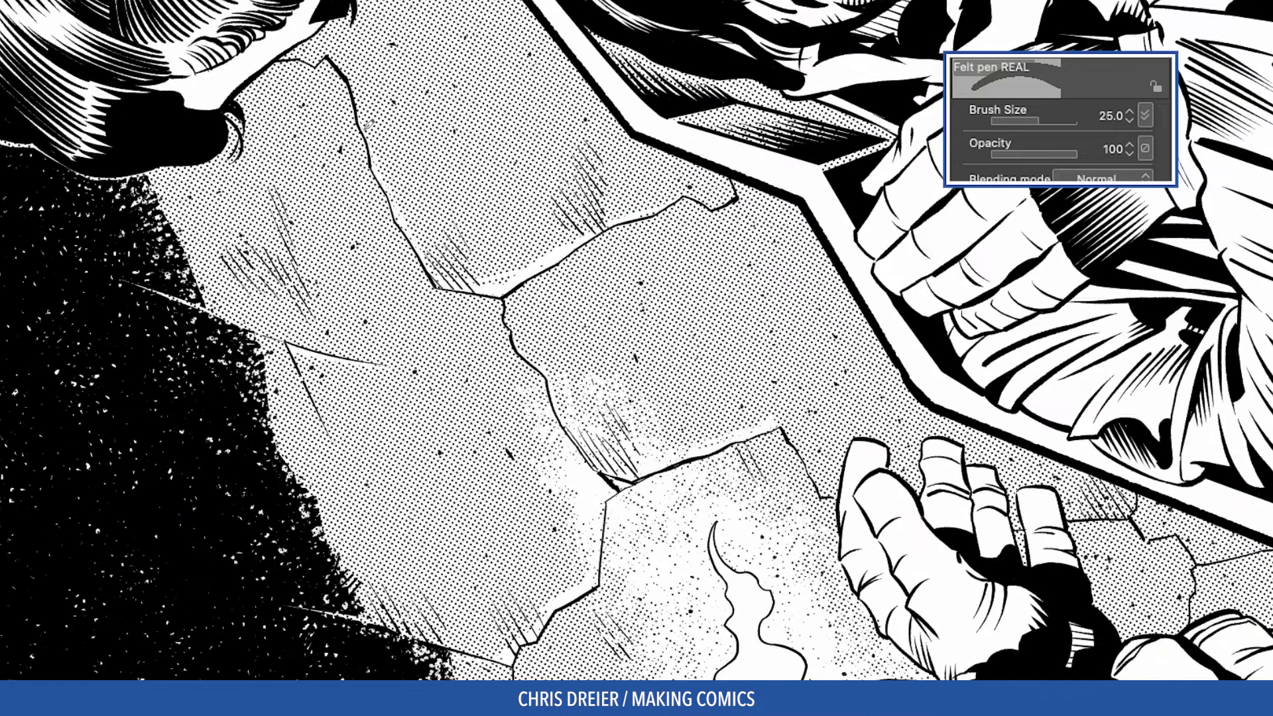
pyautogui.moveTo(766, 484); pyautogui.dragTo(772, 299)
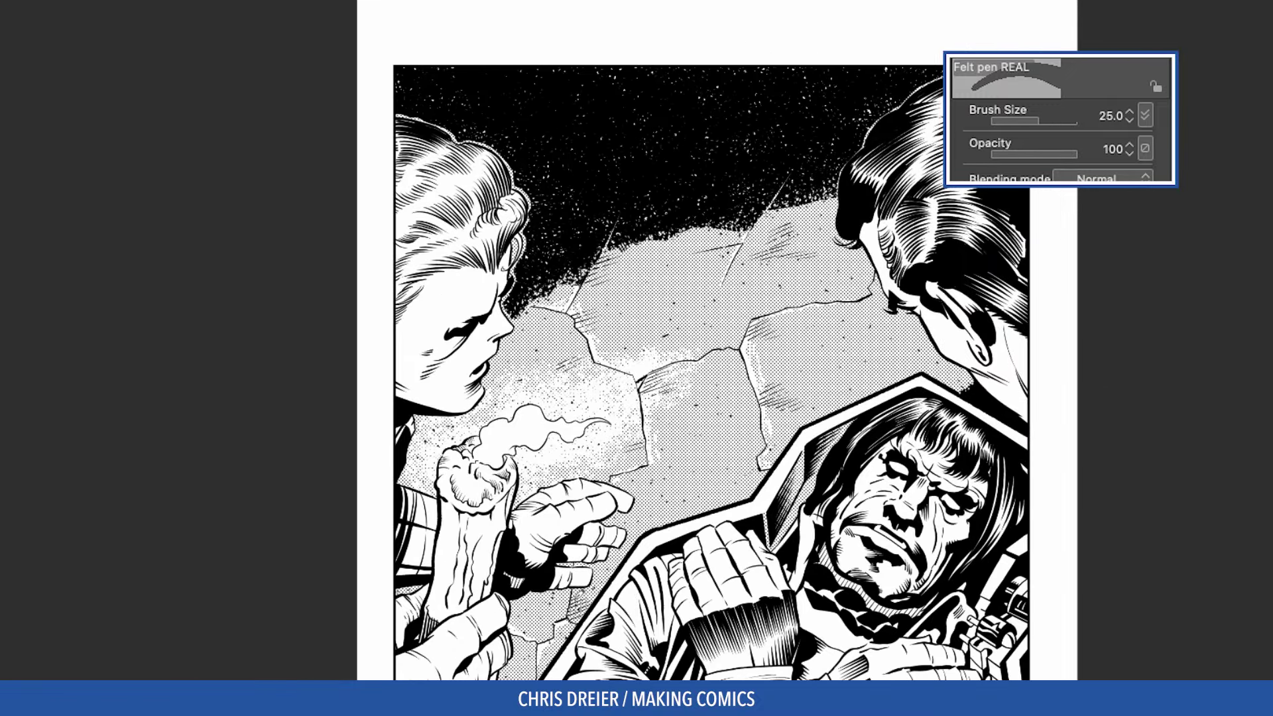
# Lighten the wall stones beside the smoke with the Felt pen REAL at size 50 and CROSSHATCH at 170
pyautogui.press(']')
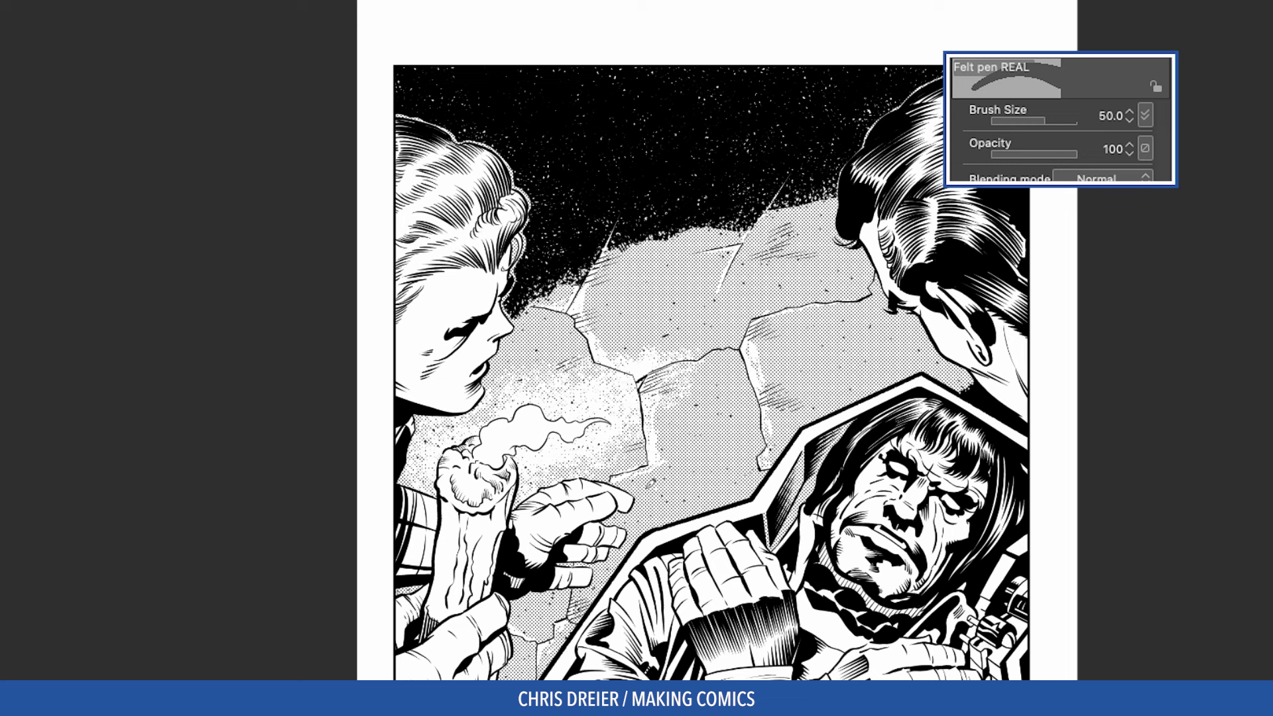
pyautogui.moveTo(650, 484); pyautogui.dragTo(641, 396)
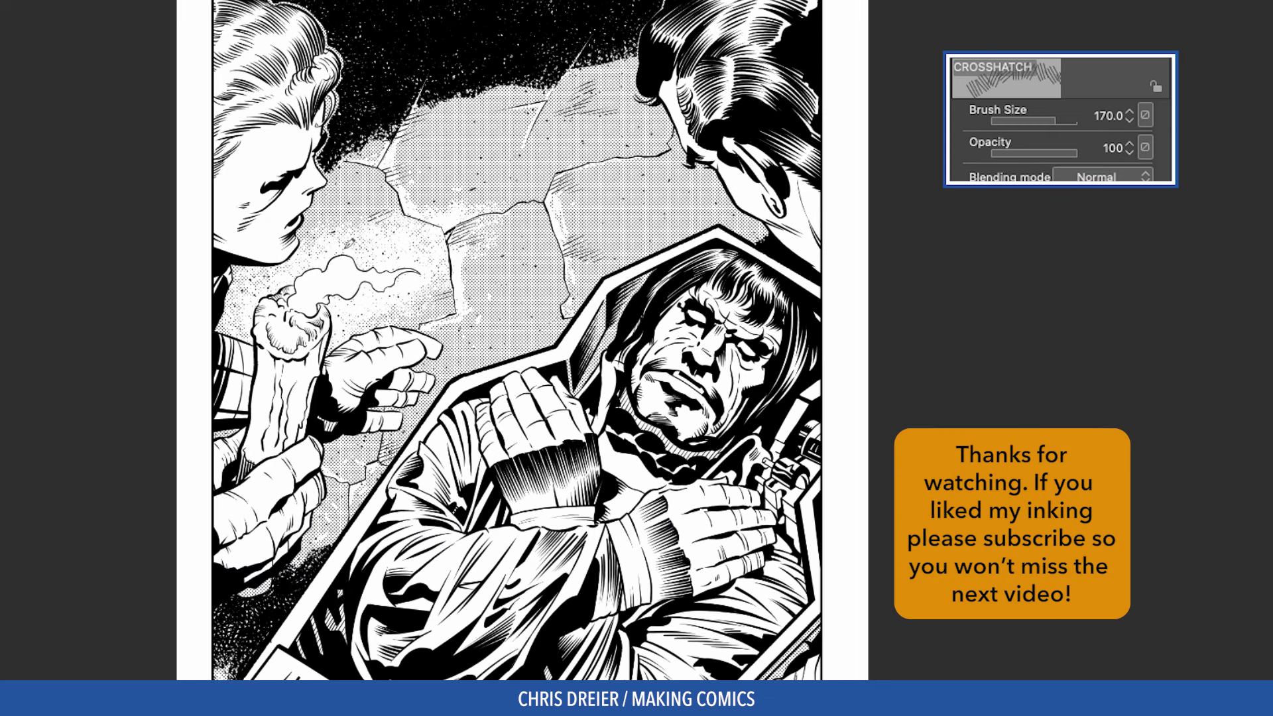
pyautogui.moveTo(469, 212); pyautogui.dragTo(503, 186)
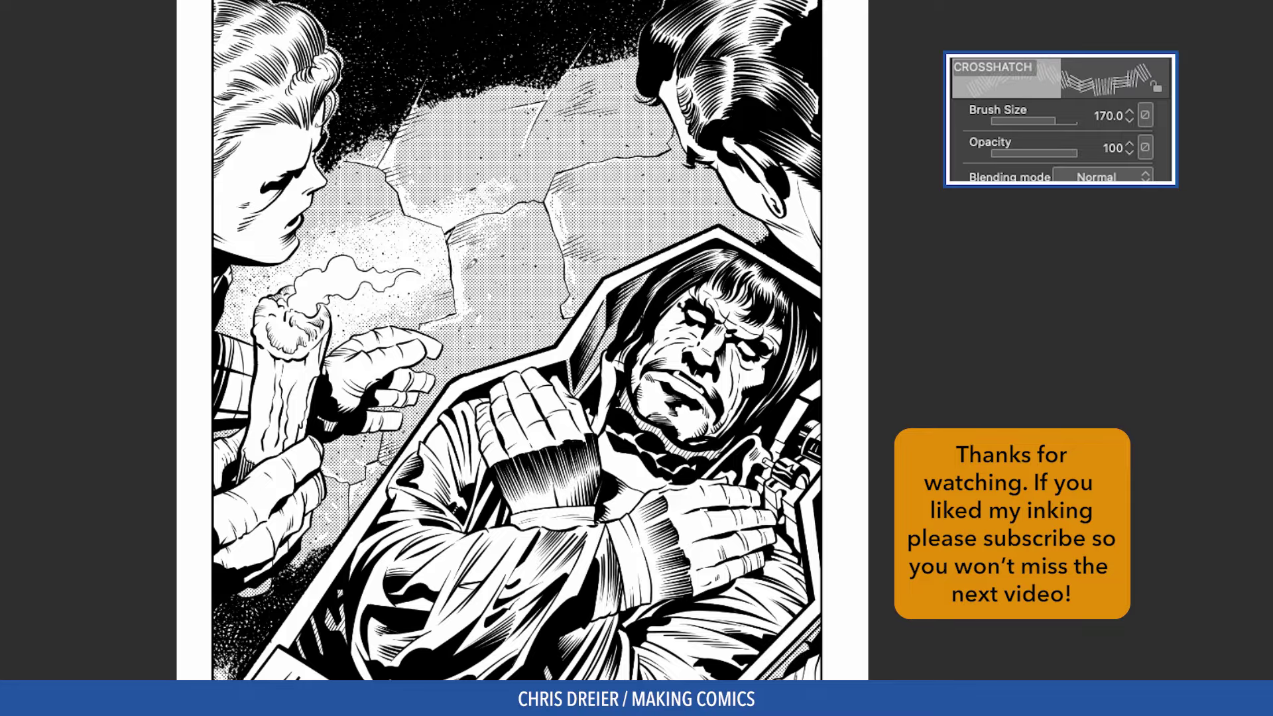